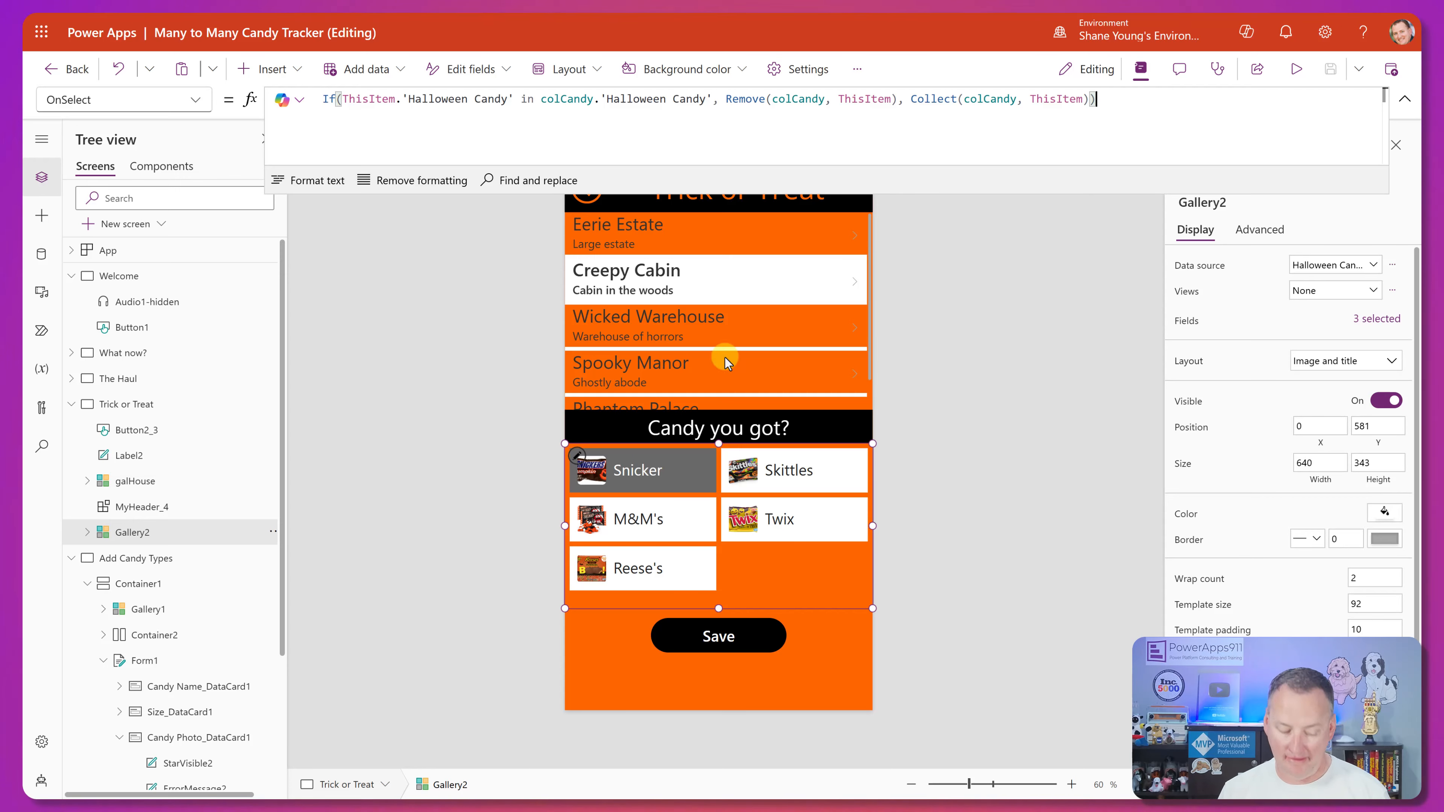
# Preview the app and test the candy gallery by toggling Snickers off and on and selecting Twix and Reese's.
pyautogui.click(1294, 77)
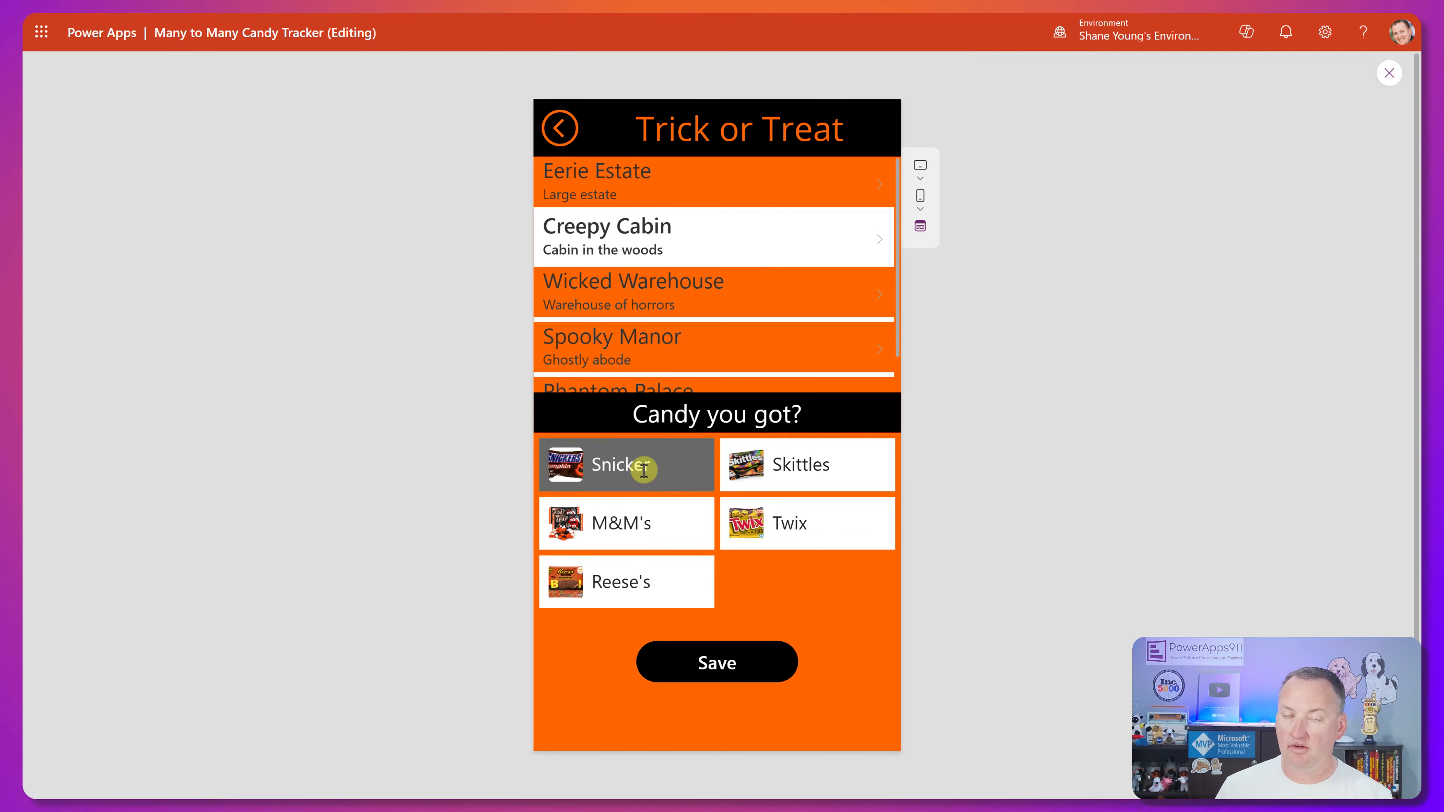
pyautogui.click(657, 470)
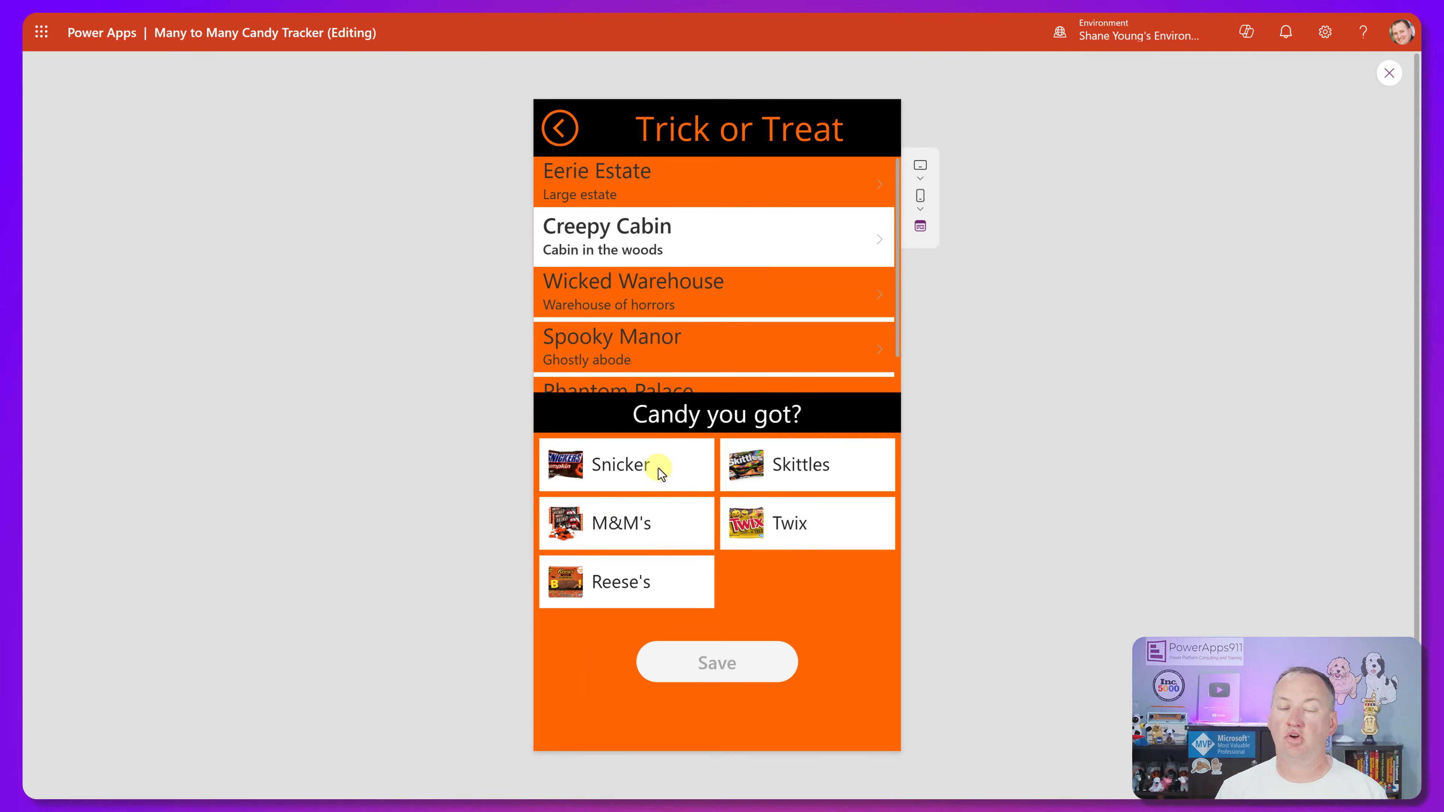
pyautogui.click(658, 468)
pyautogui.click(661, 472)
pyautogui.click(661, 470)
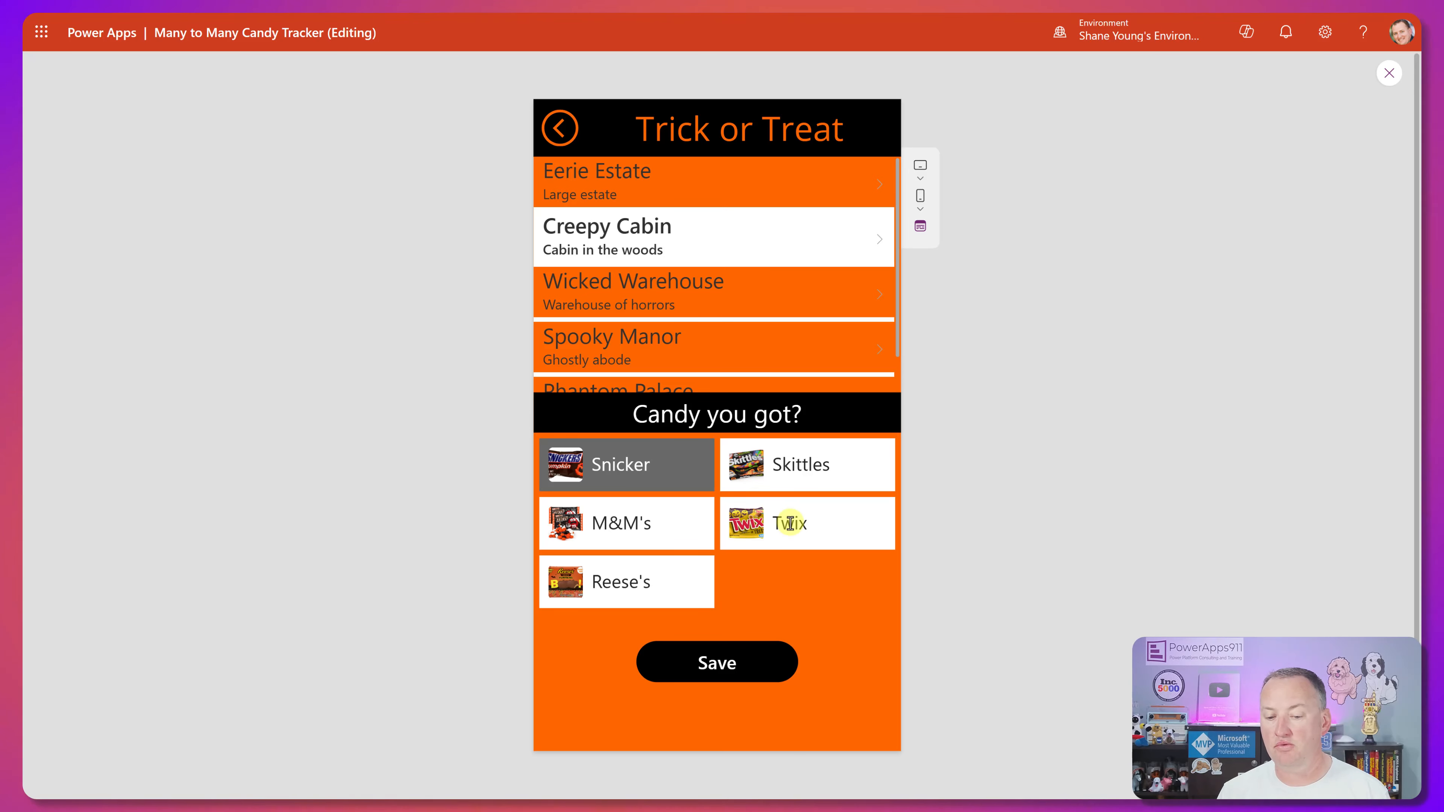
pyautogui.click(789, 523)
pyautogui.click(645, 586)
pyautogui.press('Escape')
# Inspect the OnSelect and TemplateFill formulas of the candy gallery, Gallery2.
pyautogui.click(679, 481)
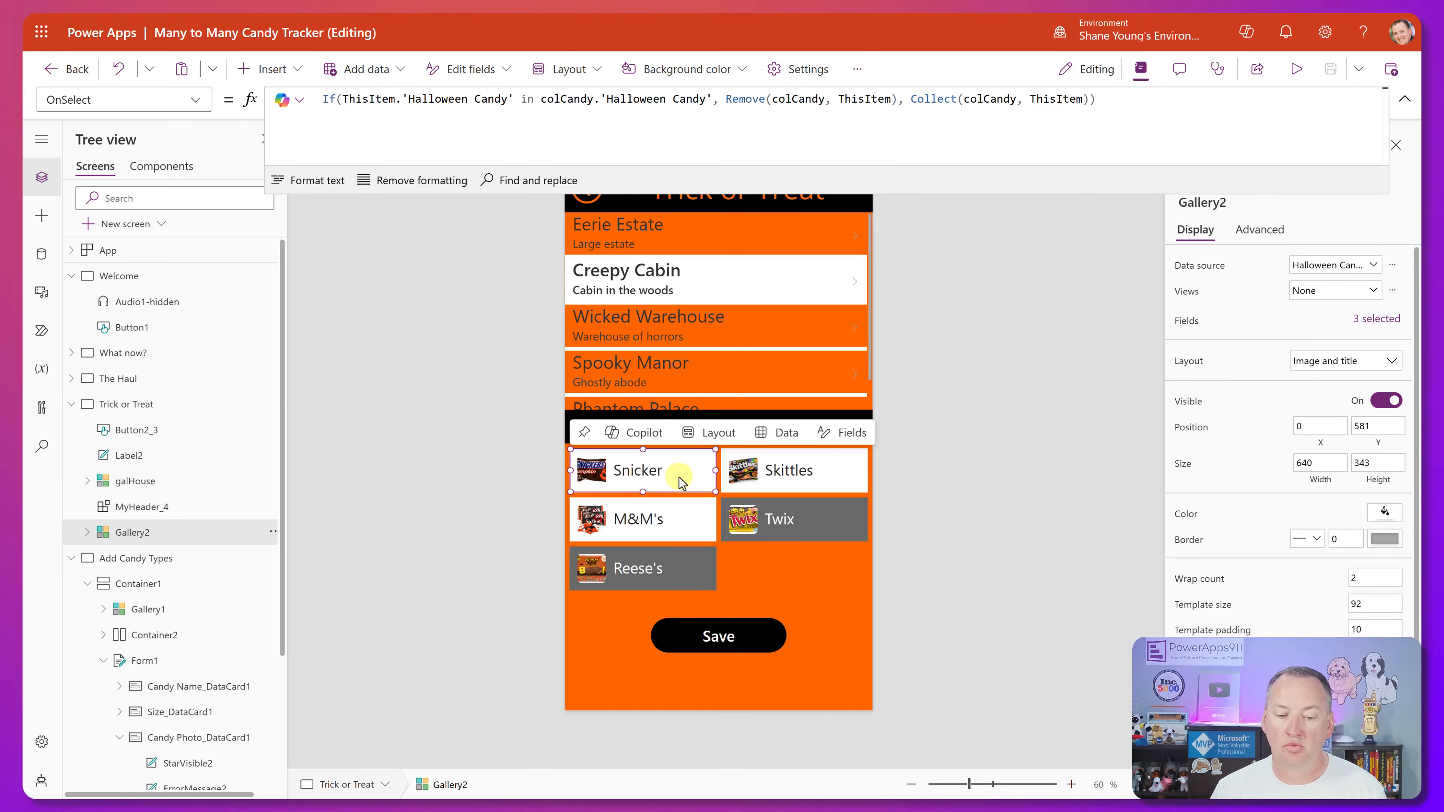
pyautogui.click(803, 130)
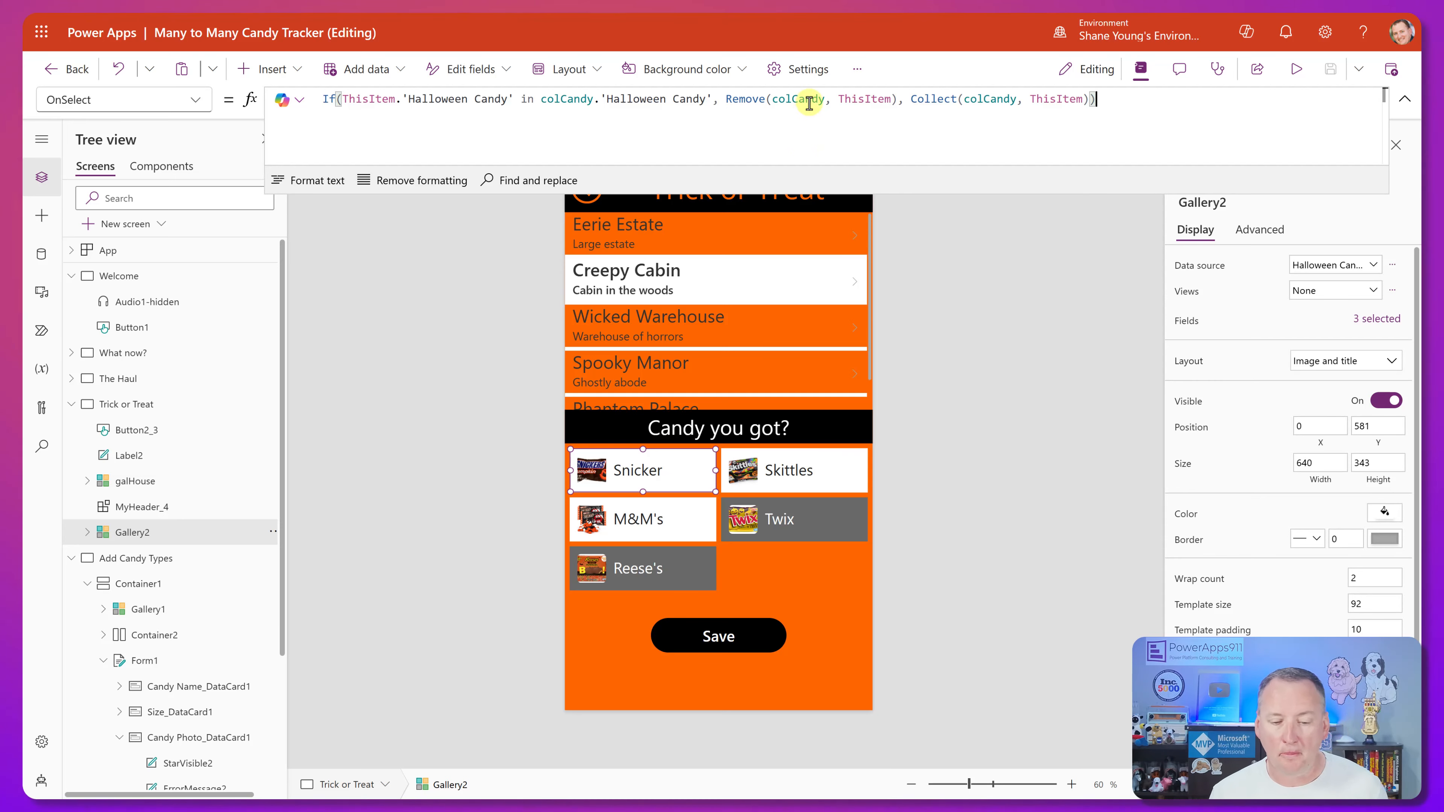
pyautogui.click(227, 102)
pyautogui.scroll(-3, 129, 489)
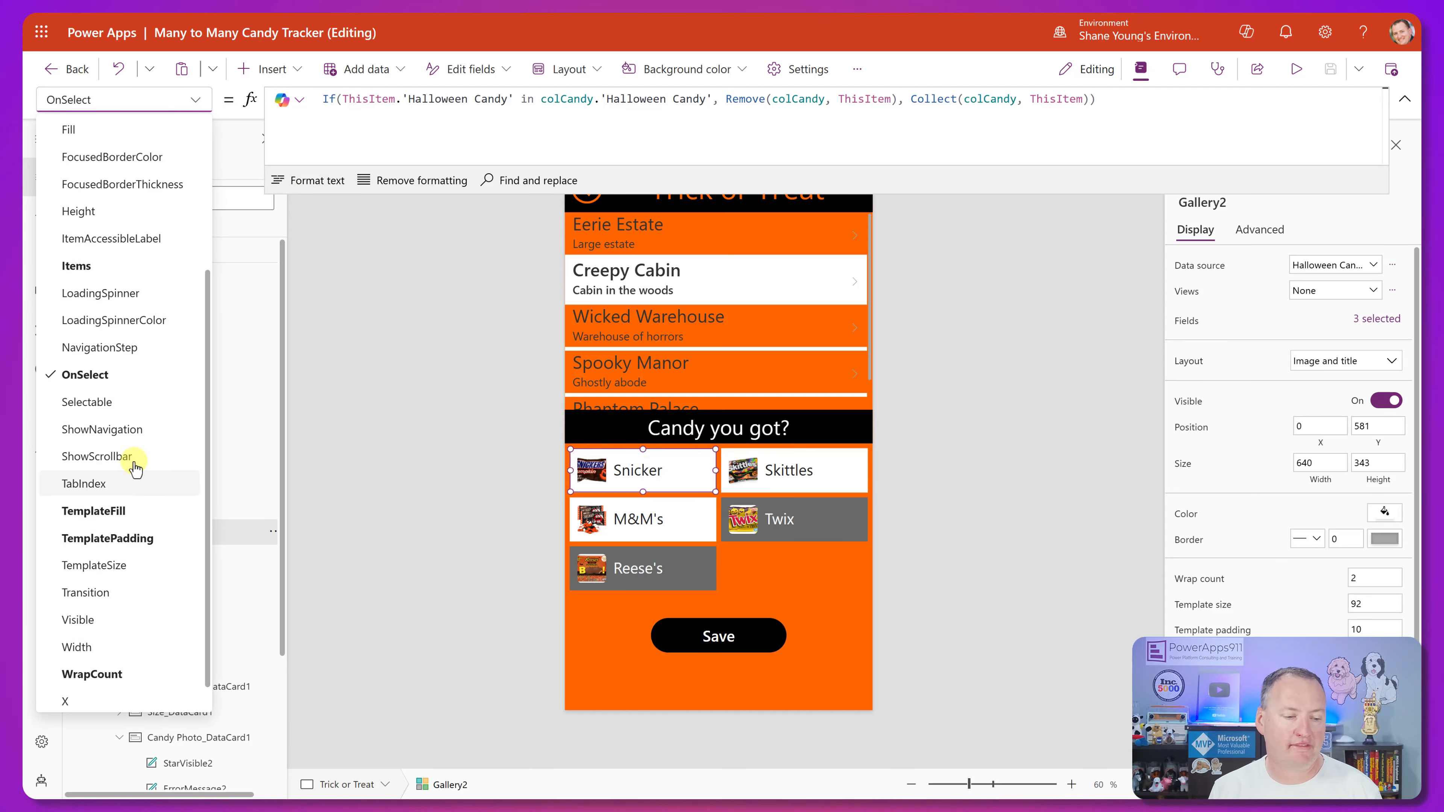
pyautogui.click(131, 515)
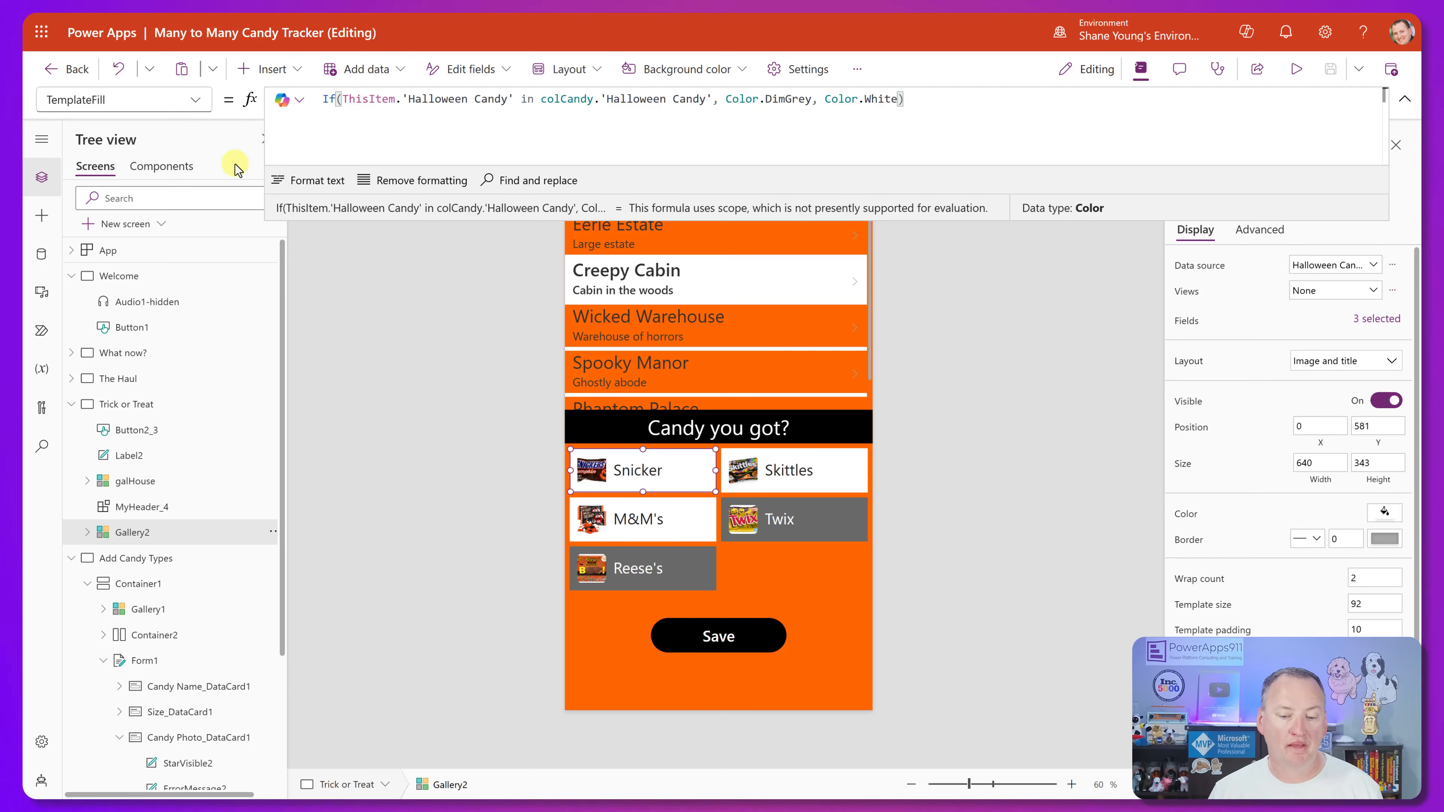
# Inspect the Color formula of the candy name label, Title5, in the candy gallery.
pyautogui.click(648, 472)
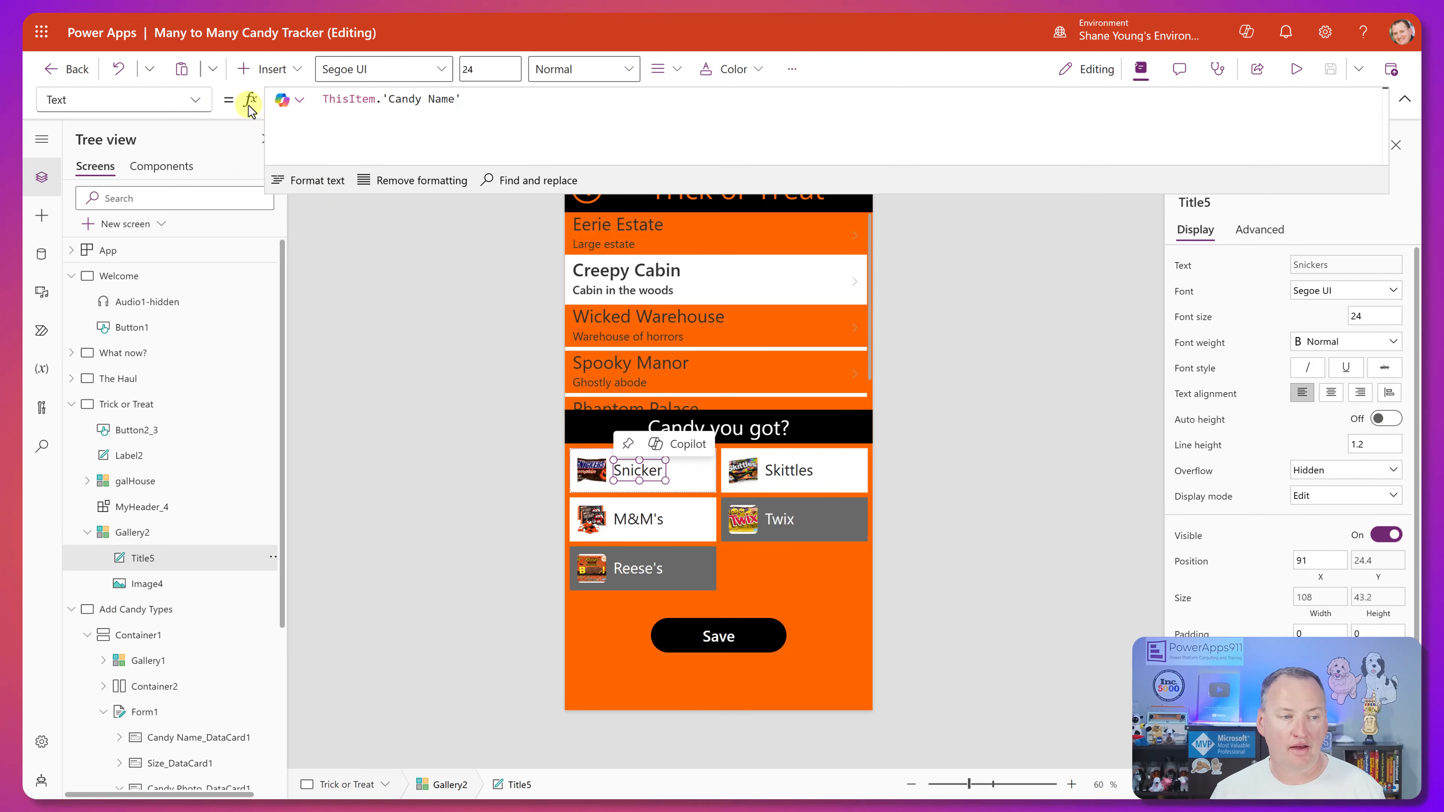
pyautogui.click(195, 100)
pyautogui.scroll(3, 148, 307)
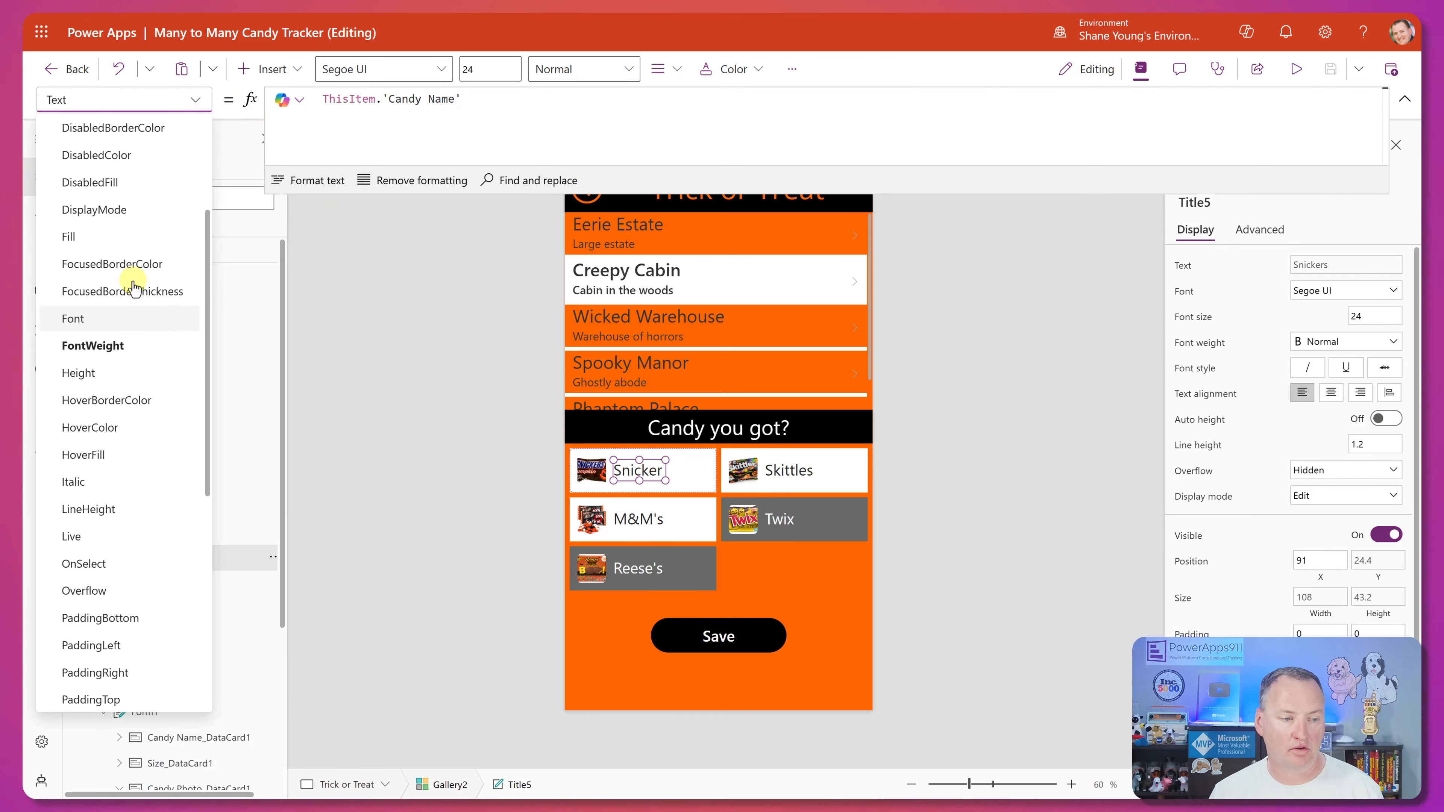
pyautogui.scroll(3, 113, 219)
pyautogui.click(110, 219)
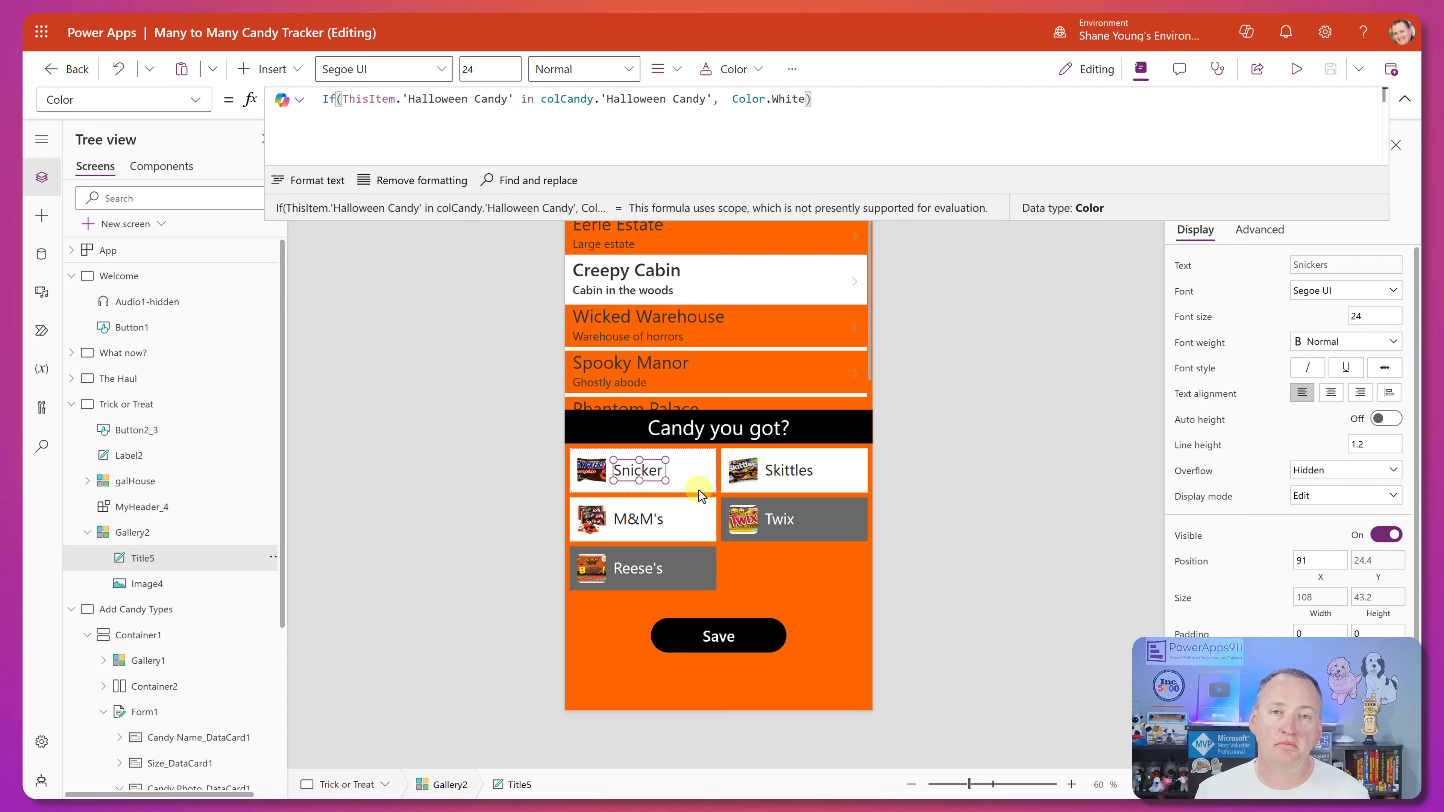
# Show the Save button's full OnSelect formula in an enlarged formula area.
pyautogui.click(741, 569)
pyautogui.click(720, 637)
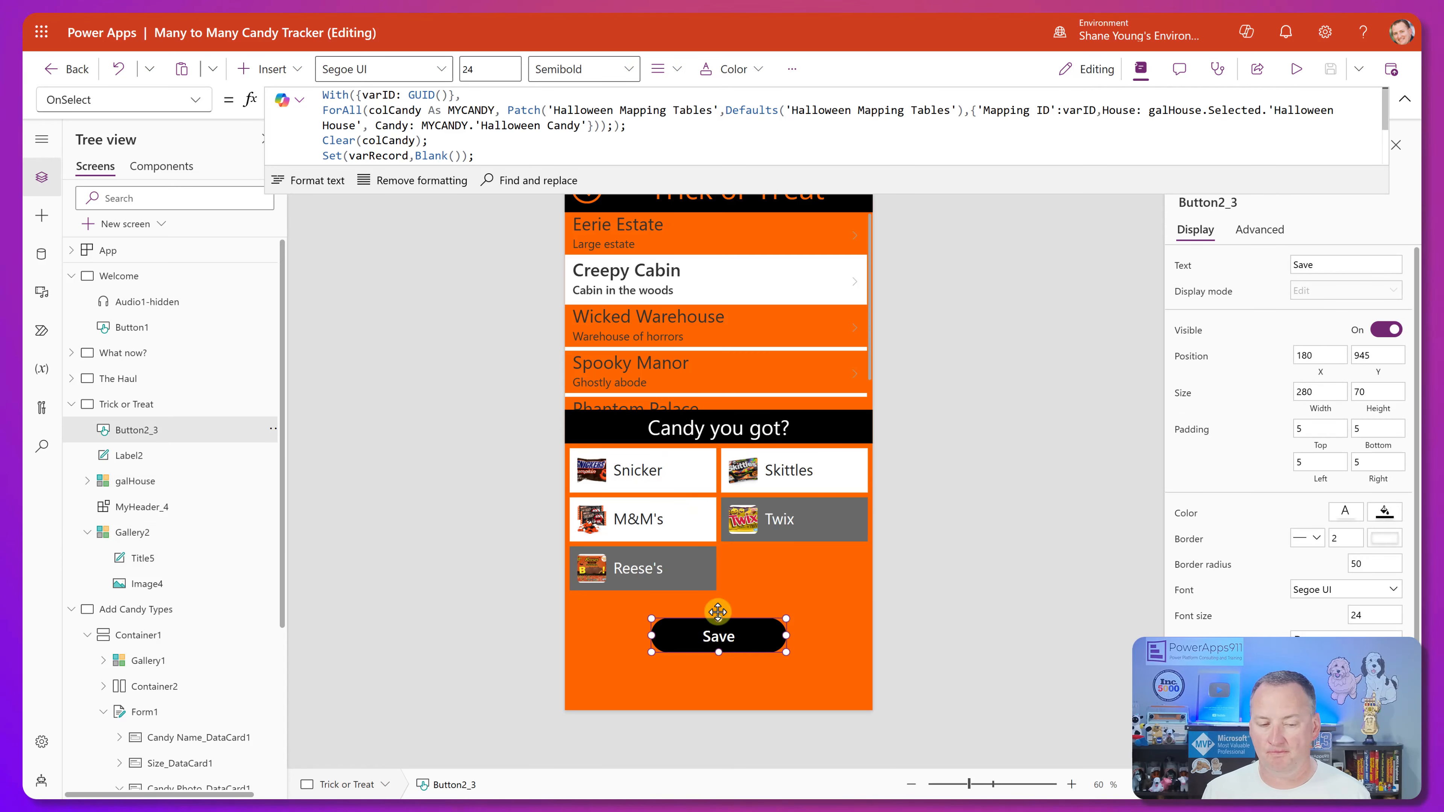
pyautogui.moveTo(597, 182); pyautogui.dragTo(597, 277)
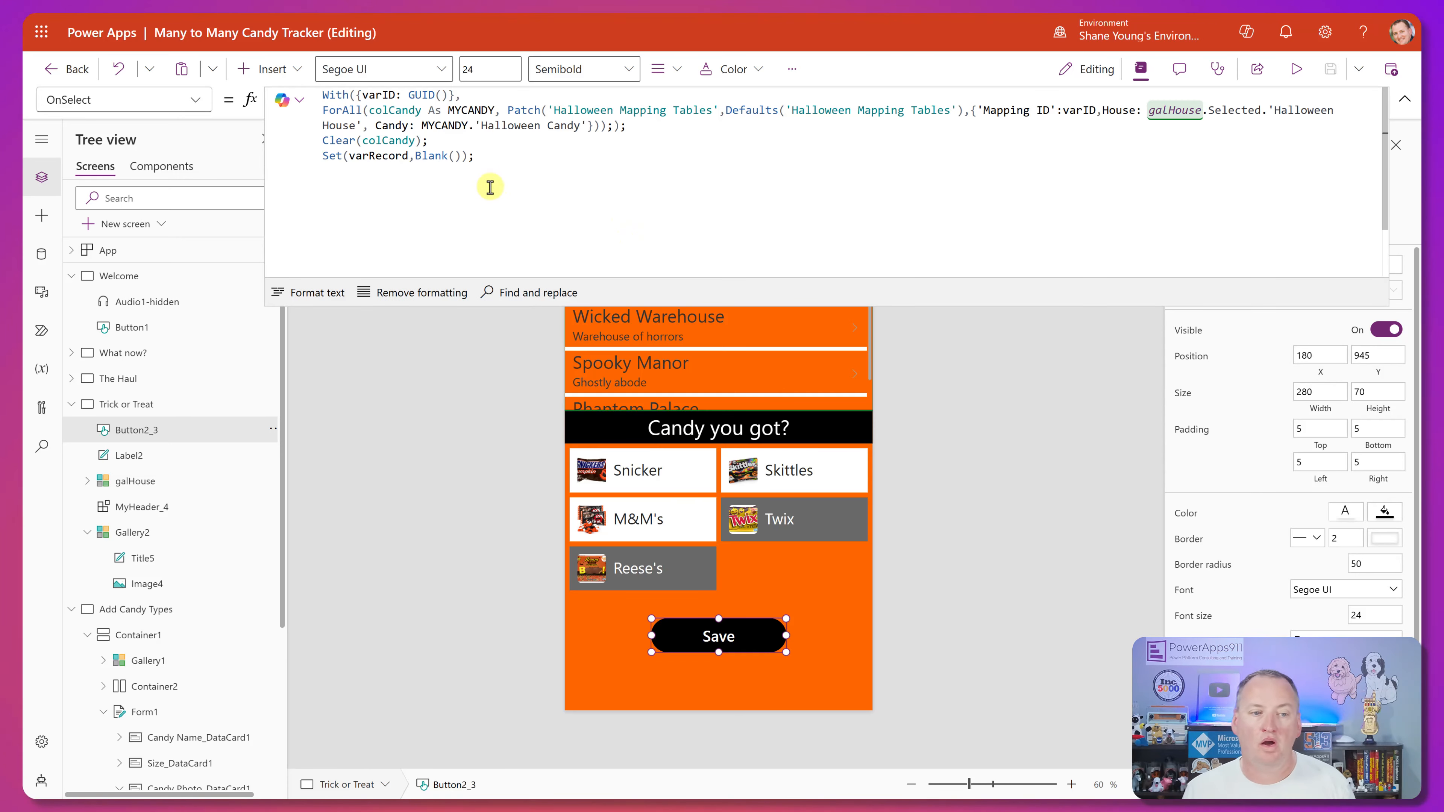
# Open the data of the Halloween Mapping Tables source for viewing.
pyautogui.click(43, 255)
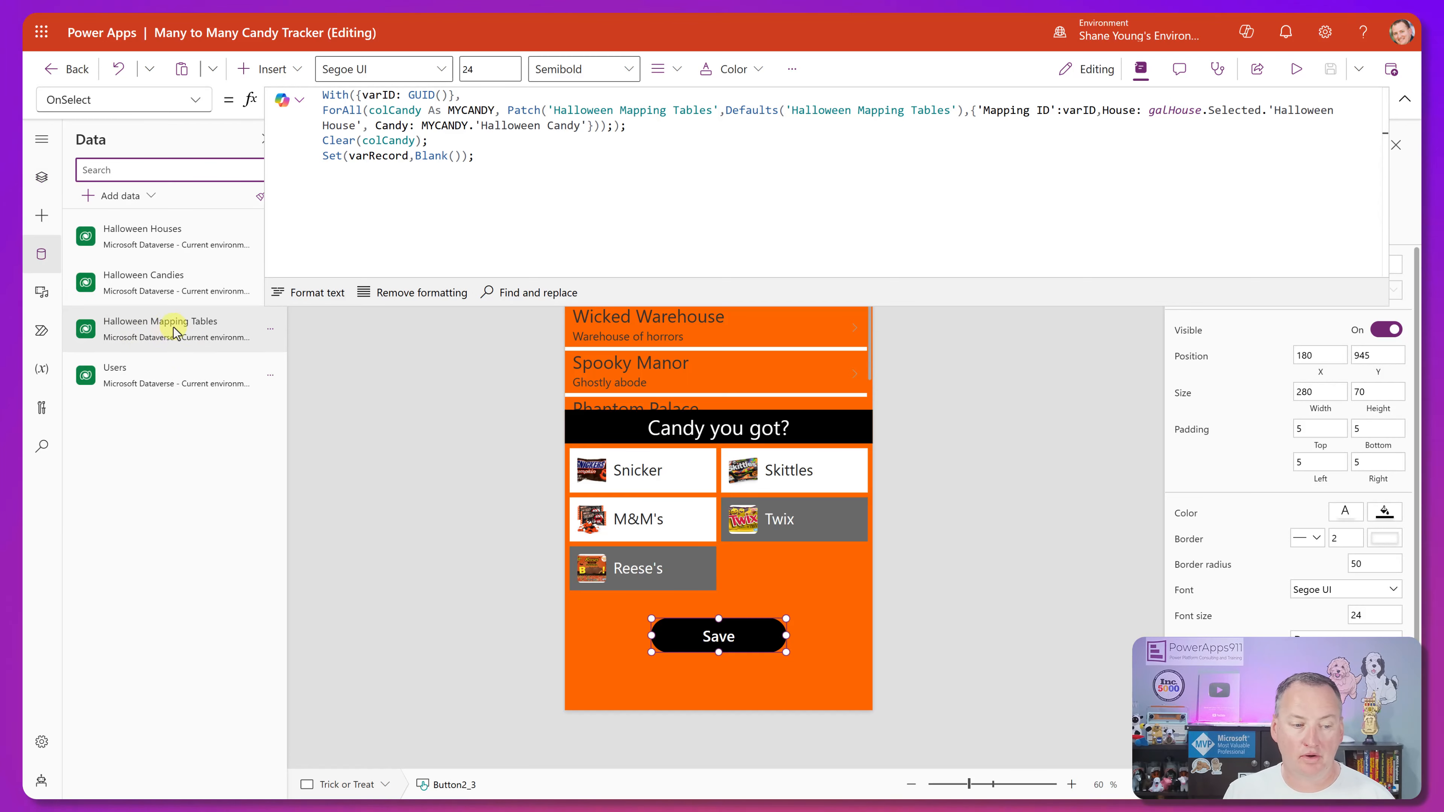
pyautogui.moveTo(212, 332)
pyautogui.click(271, 328)
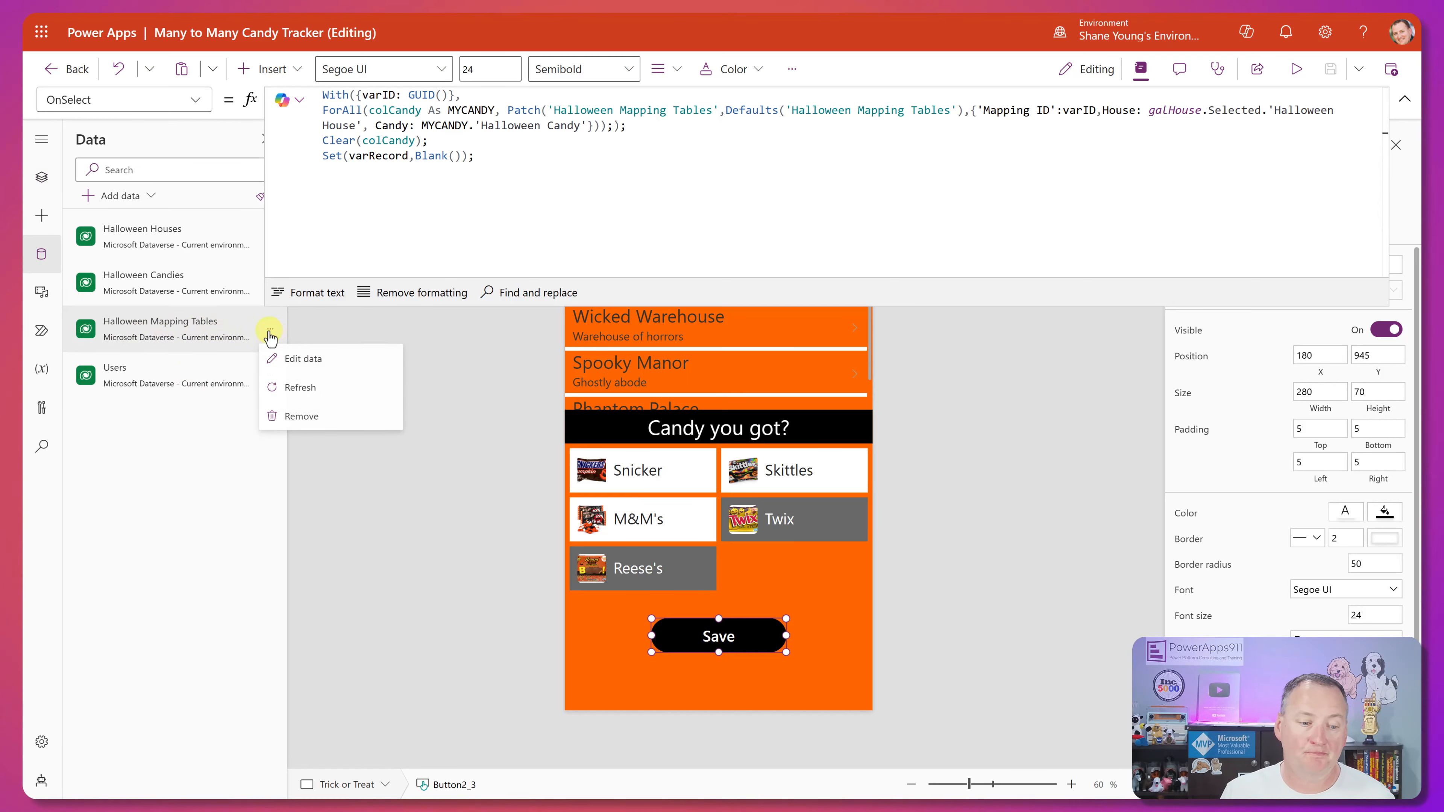
pyautogui.click(316, 367)
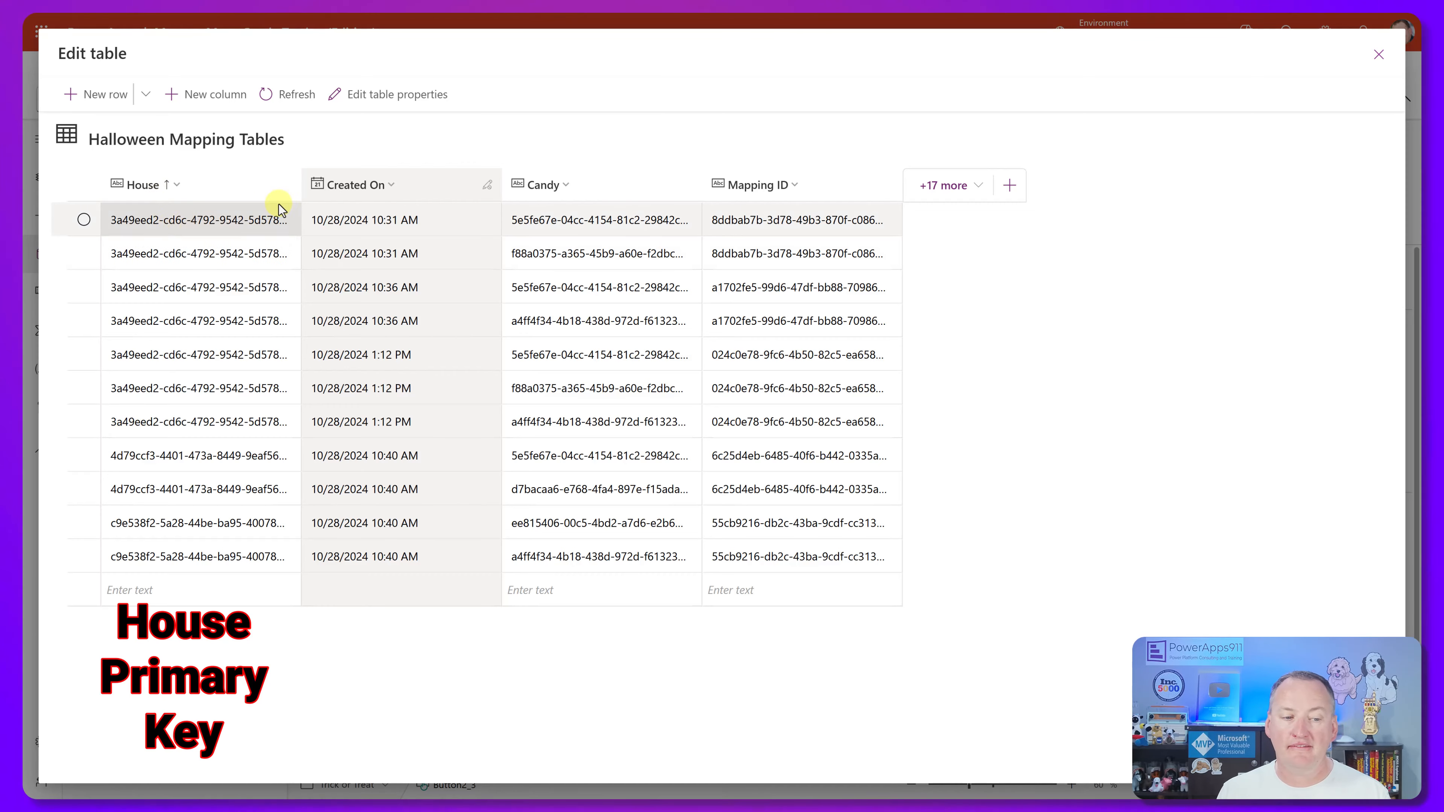
# Widen the House, Candy and Mapping ID columns to read their full IDs, and close the table.
pyautogui.moveTo(300, 185); pyautogui.dragTo(349, 187)
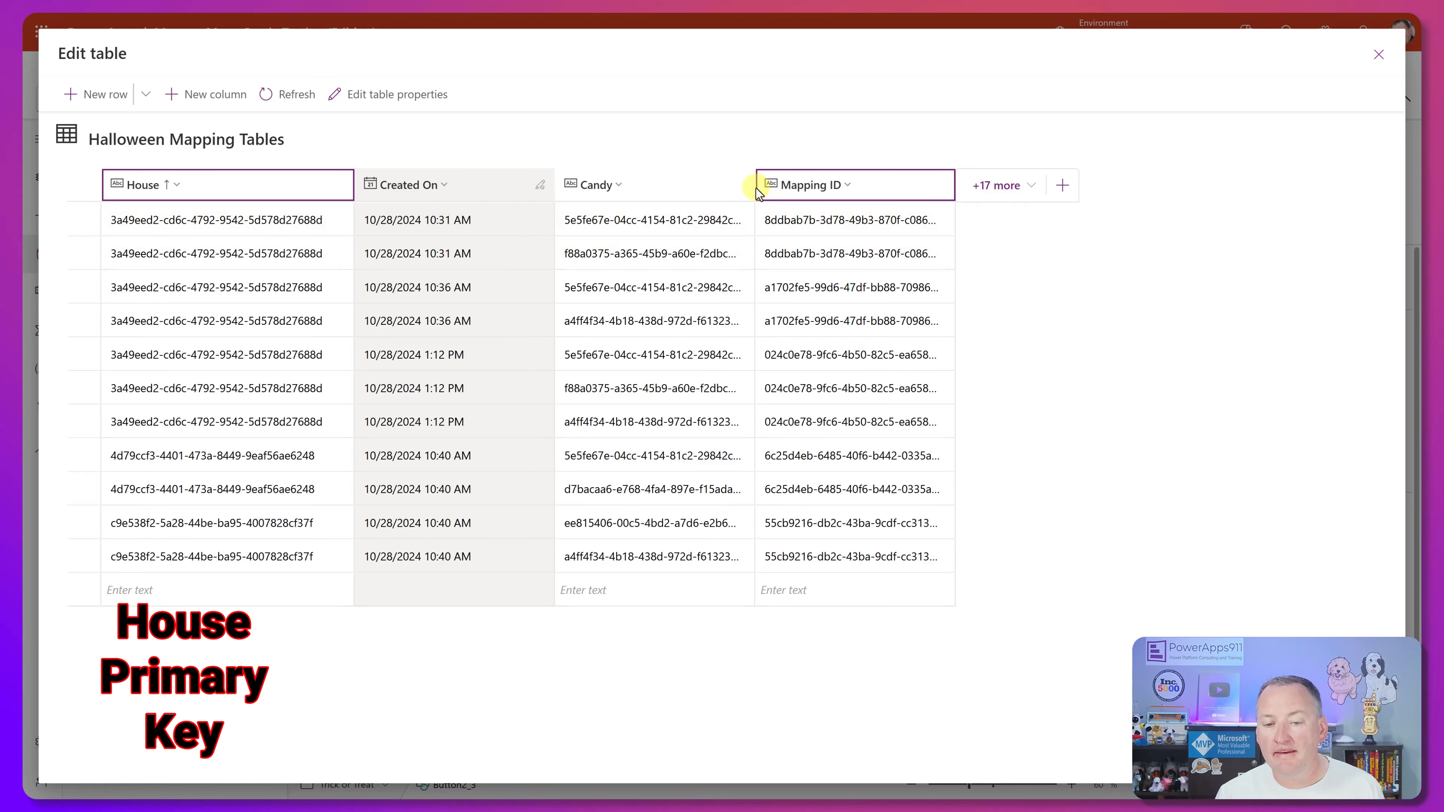
pyautogui.moveTo(757, 187); pyautogui.dragTo(803, 187)
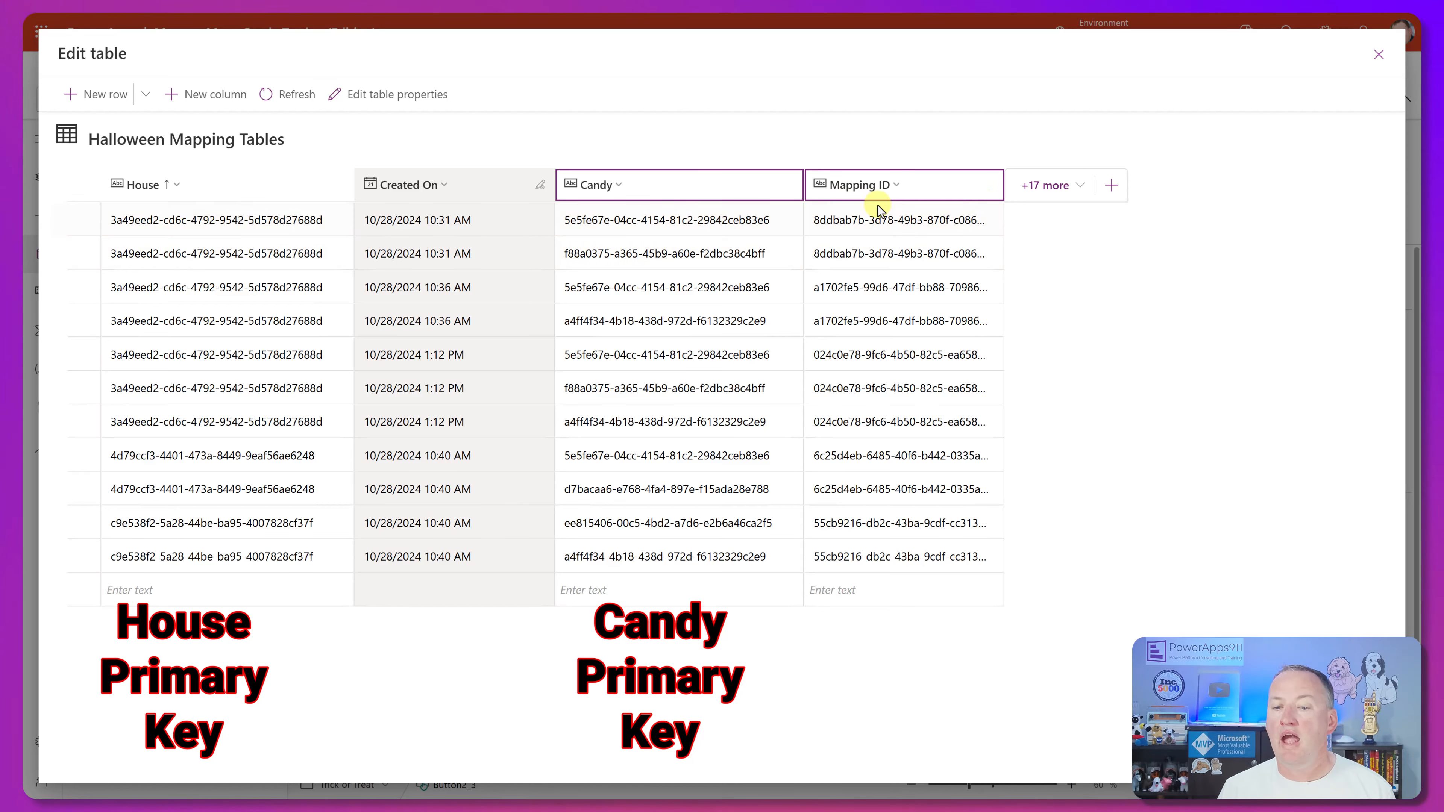
pyautogui.moveTo(999, 185); pyautogui.dragTo(1073, 185)
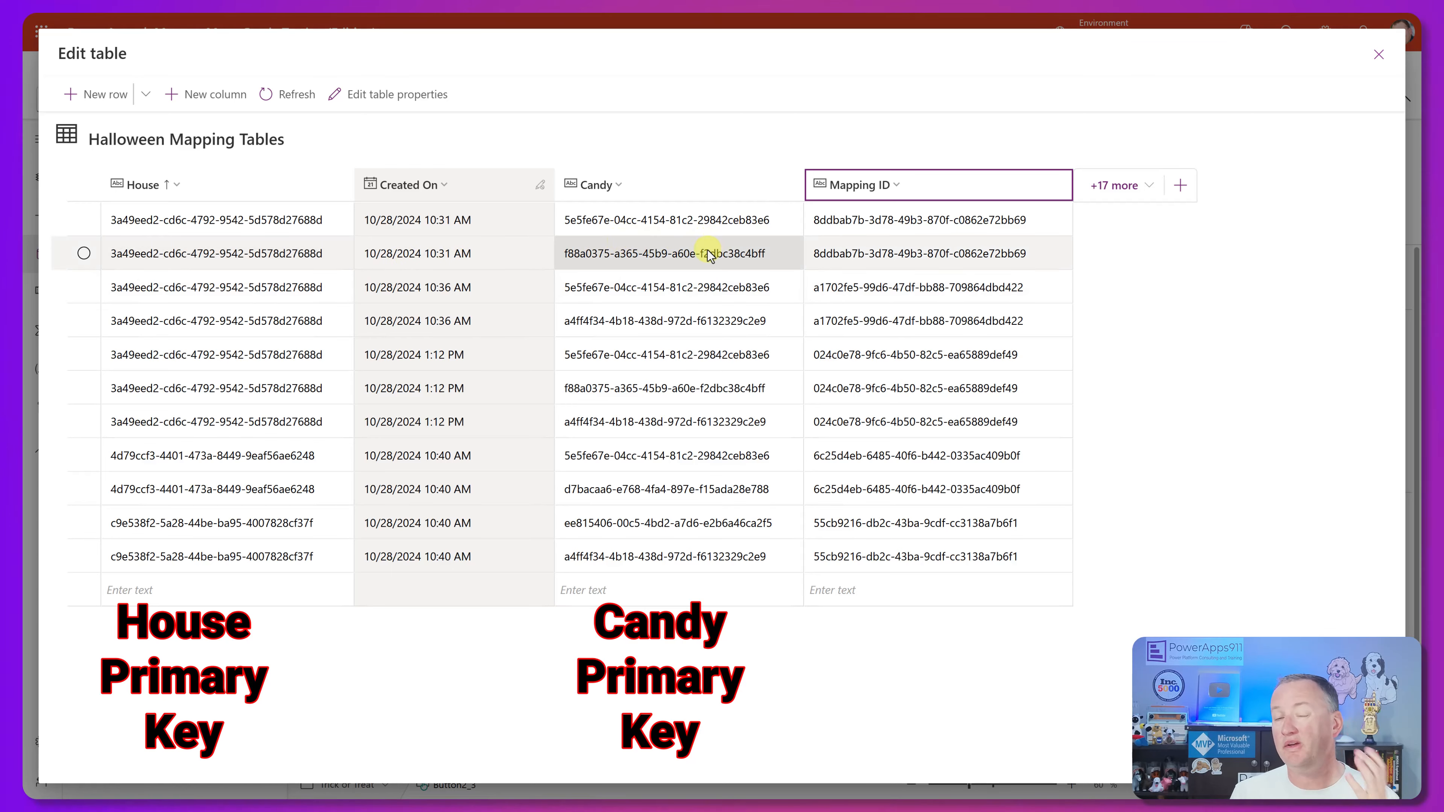
pyautogui.click(1379, 54)
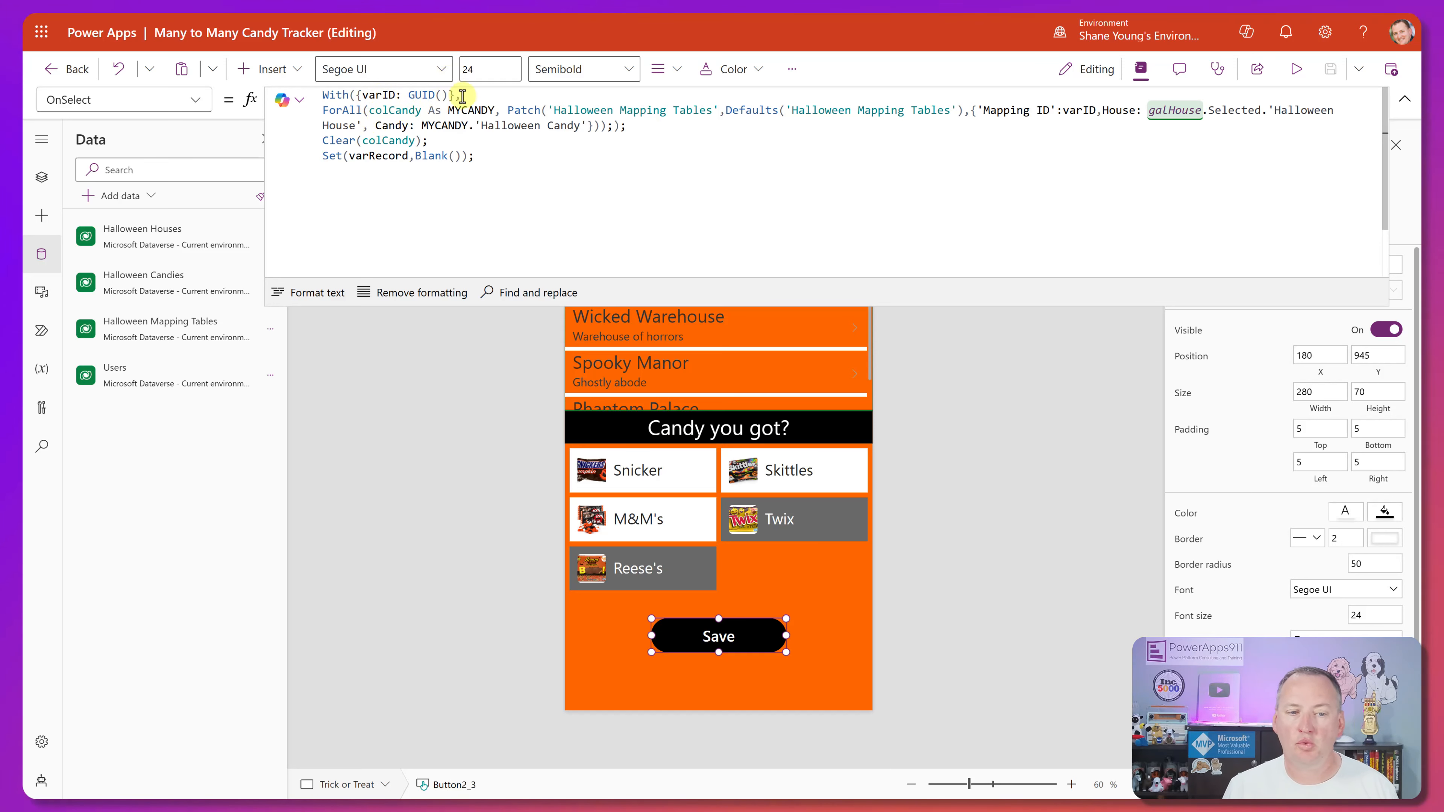
# Examine the Save button's OnSelect formula, highlighting the With({varID: GUID()} line and resizing the formula area.
pyautogui.moveTo(463, 97); pyautogui.dragTo(279, 98)
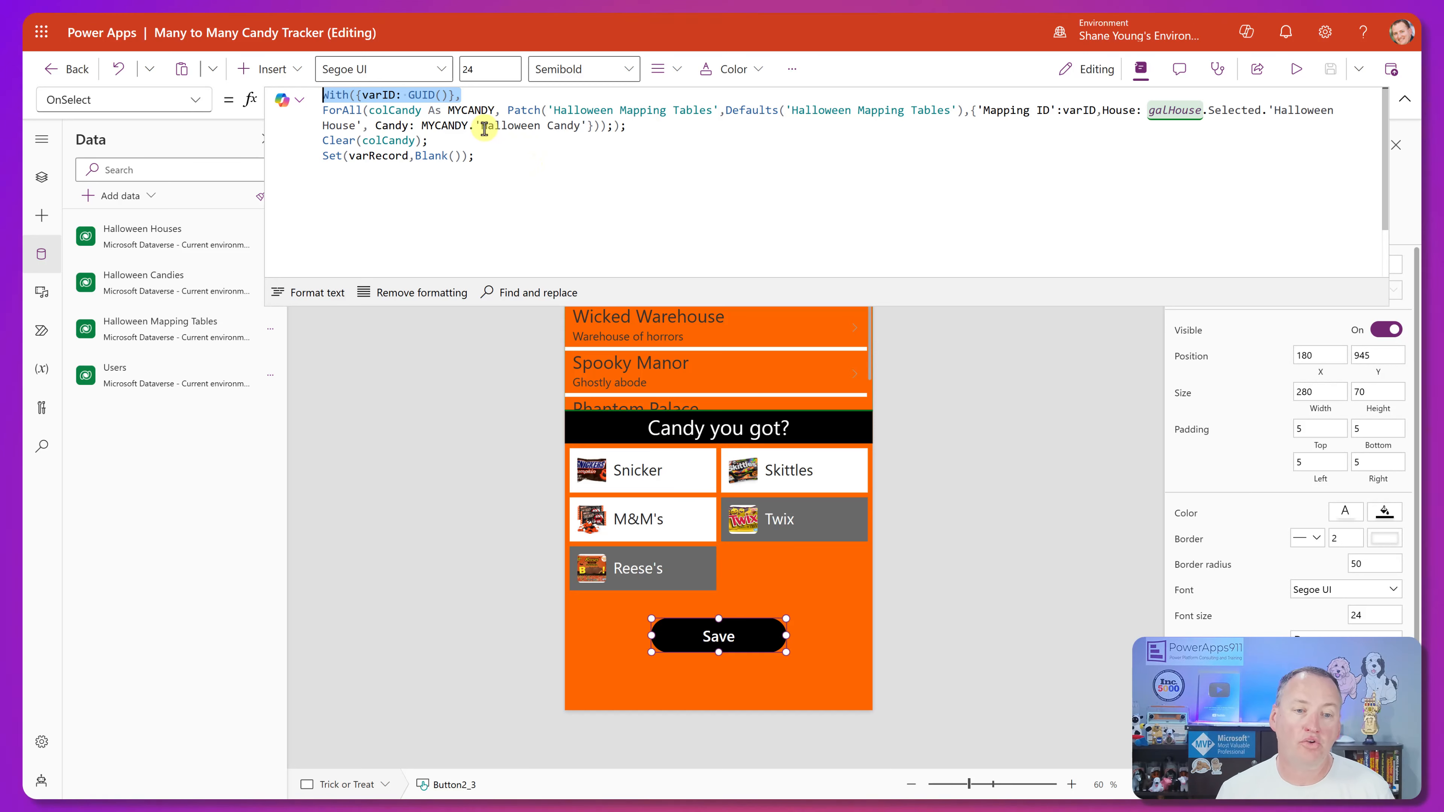
pyautogui.click(462, 95)
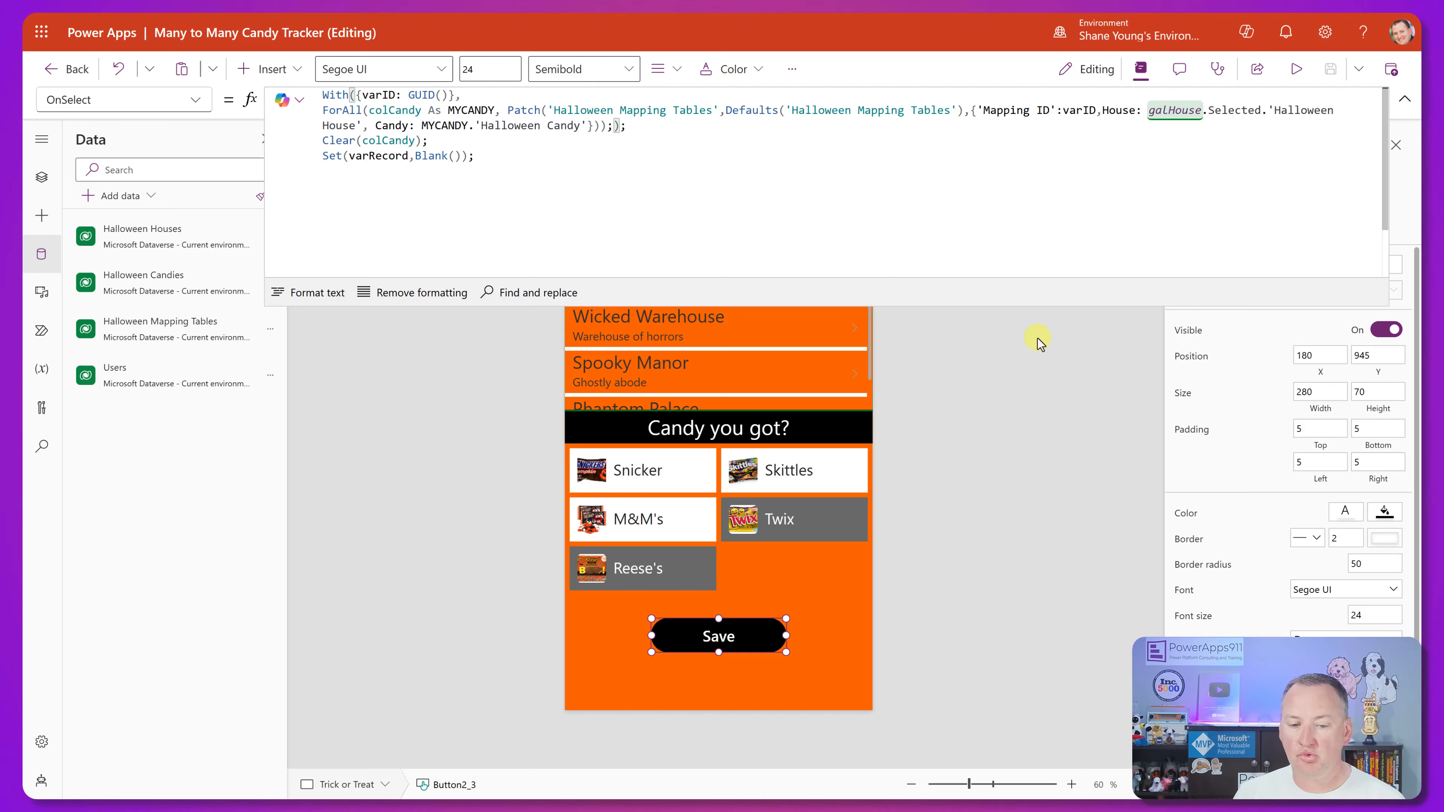
pyautogui.moveTo(539, 307); pyautogui.dragTo(597, 188)
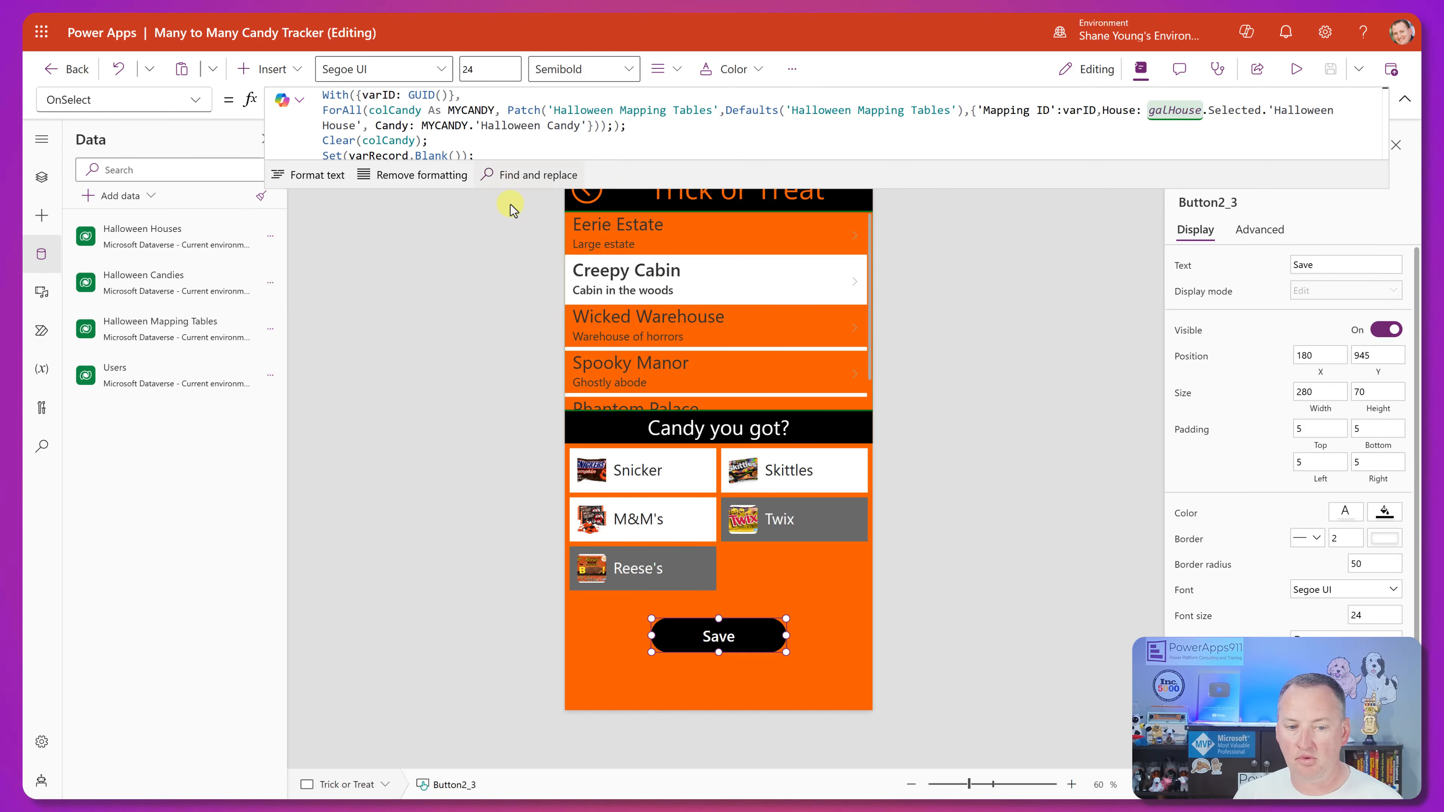
pyautogui.moveTo(503, 190); pyautogui.dragTo(502, 307)
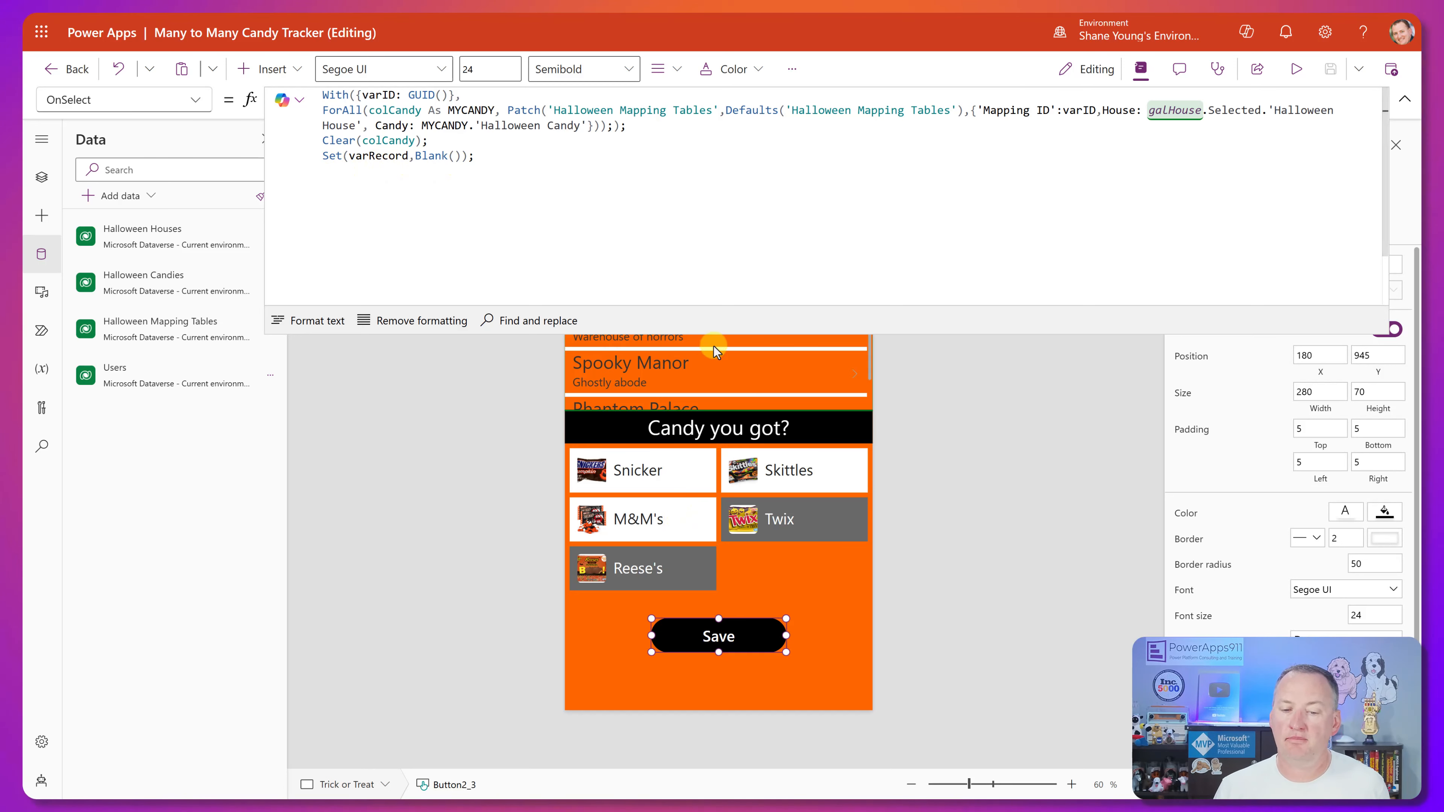
pyautogui.moveTo(715, 333); pyautogui.dragTo(725, 173)
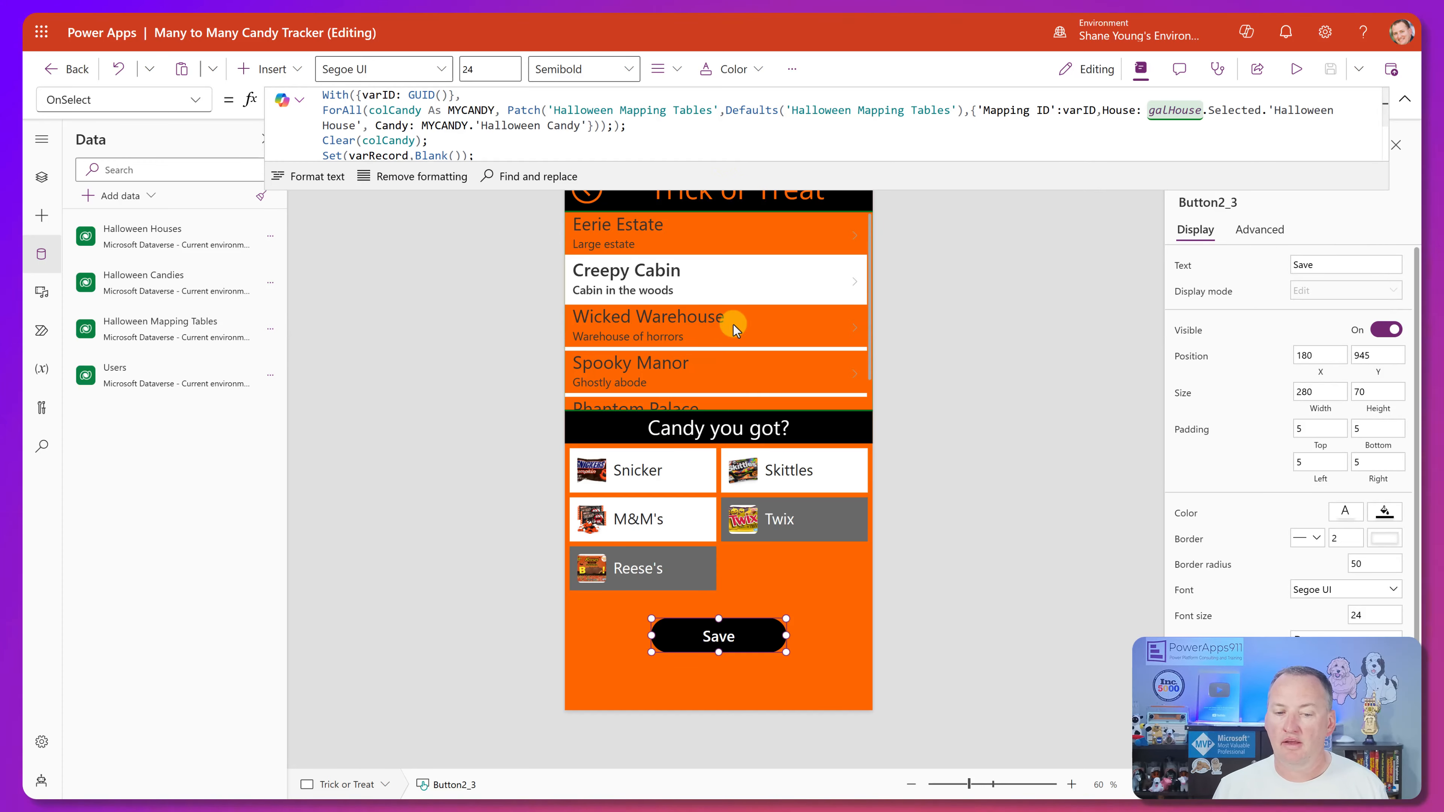
# Inspect the OnSelect formula of the house gallery, galHouse.
pyautogui.click(738, 349)
pyautogui.click(42, 176)
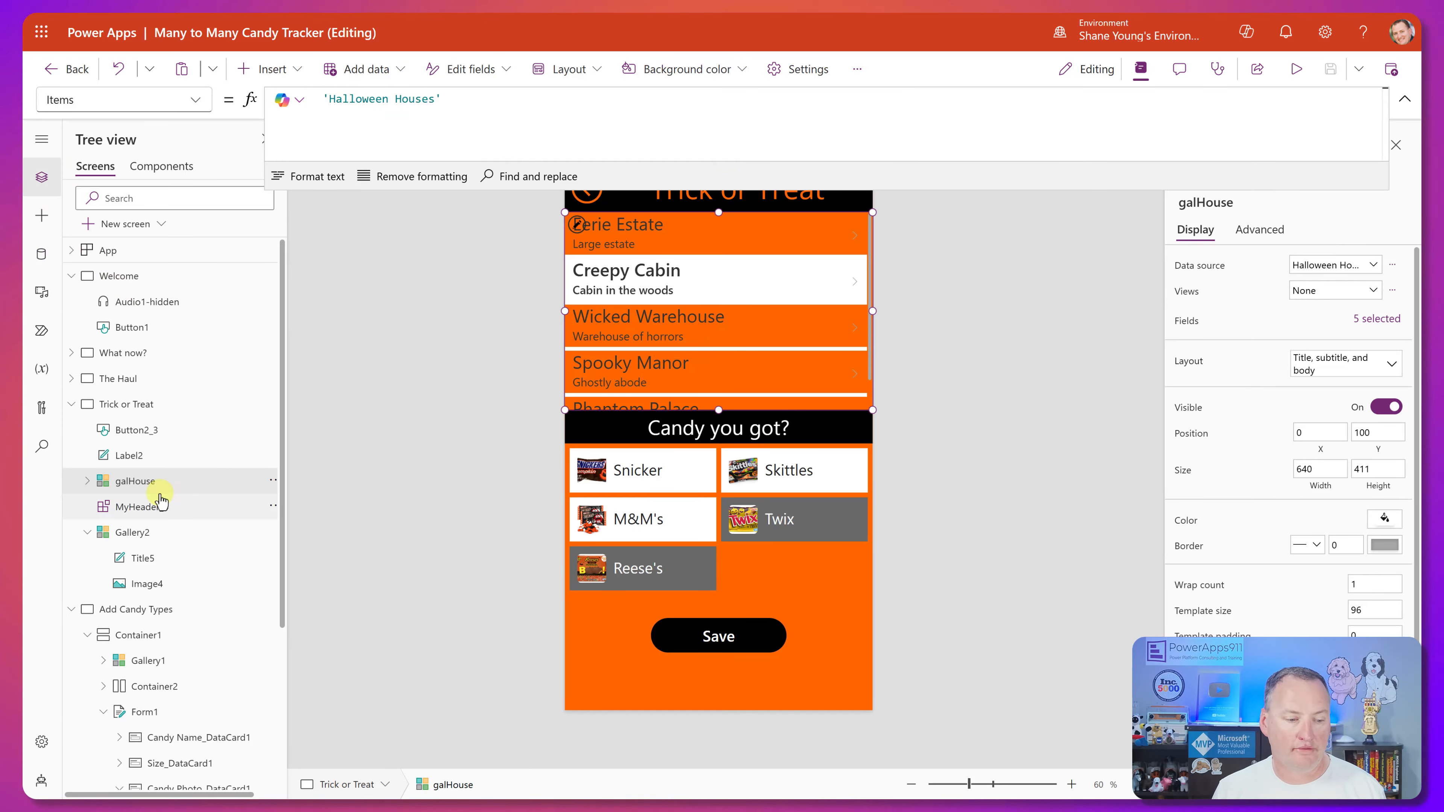
pyautogui.click(196, 100)
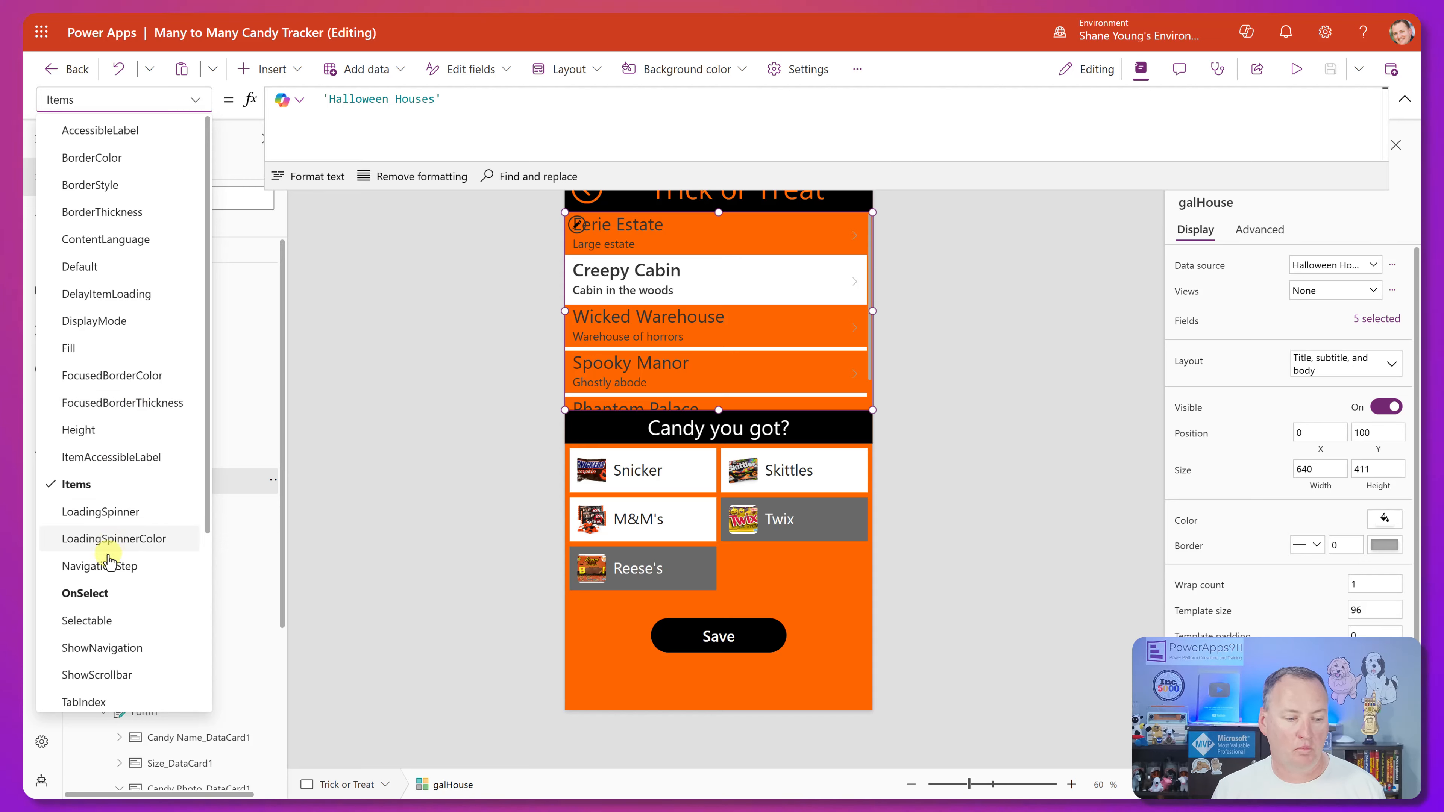
pyautogui.click(93, 593)
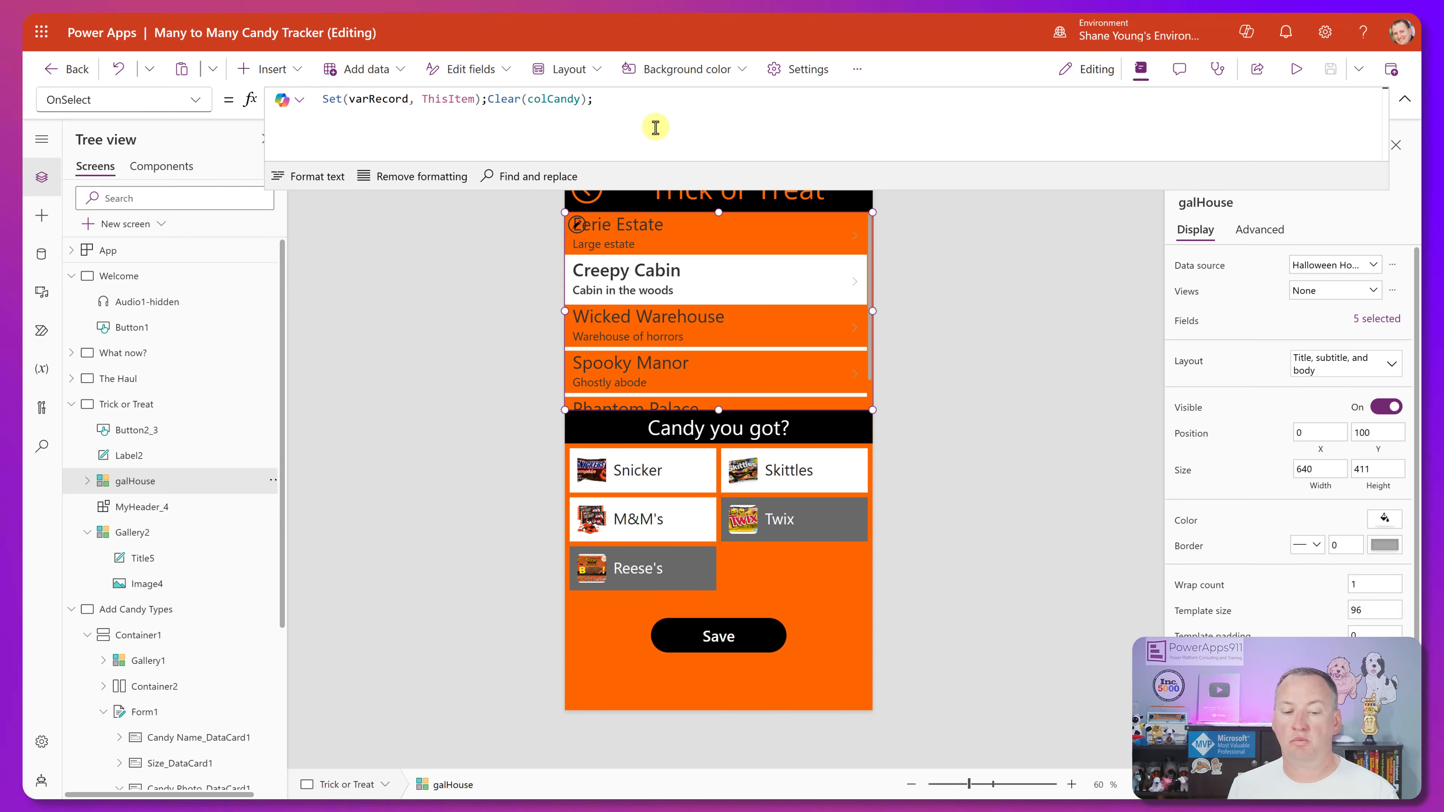
# Preview the app, choose Phantom Palace with M&M's and Skittles as the candy received, and save the entry.
pyautogui.click(1281, 71)
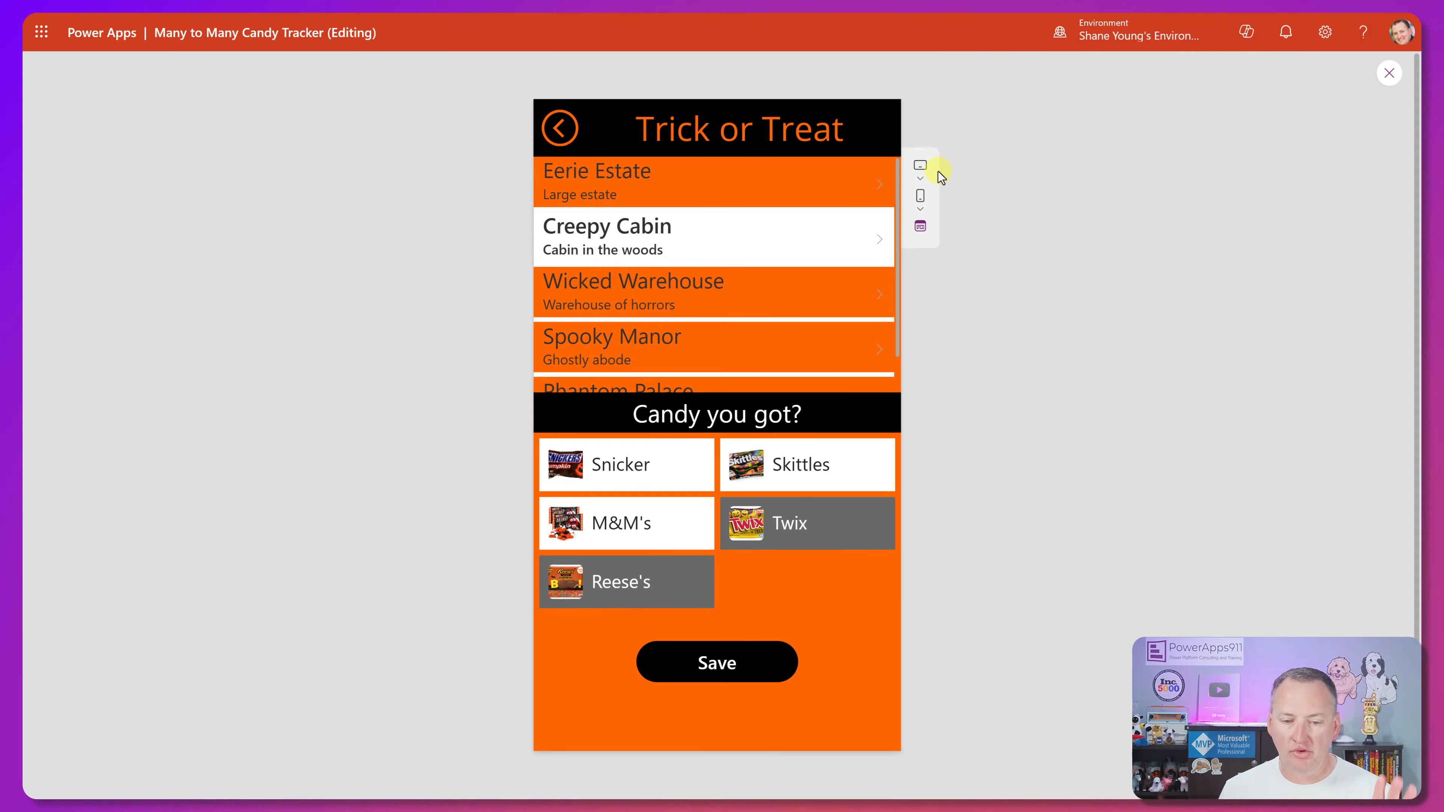
pyautogui.scroll(-5, 713, 260)
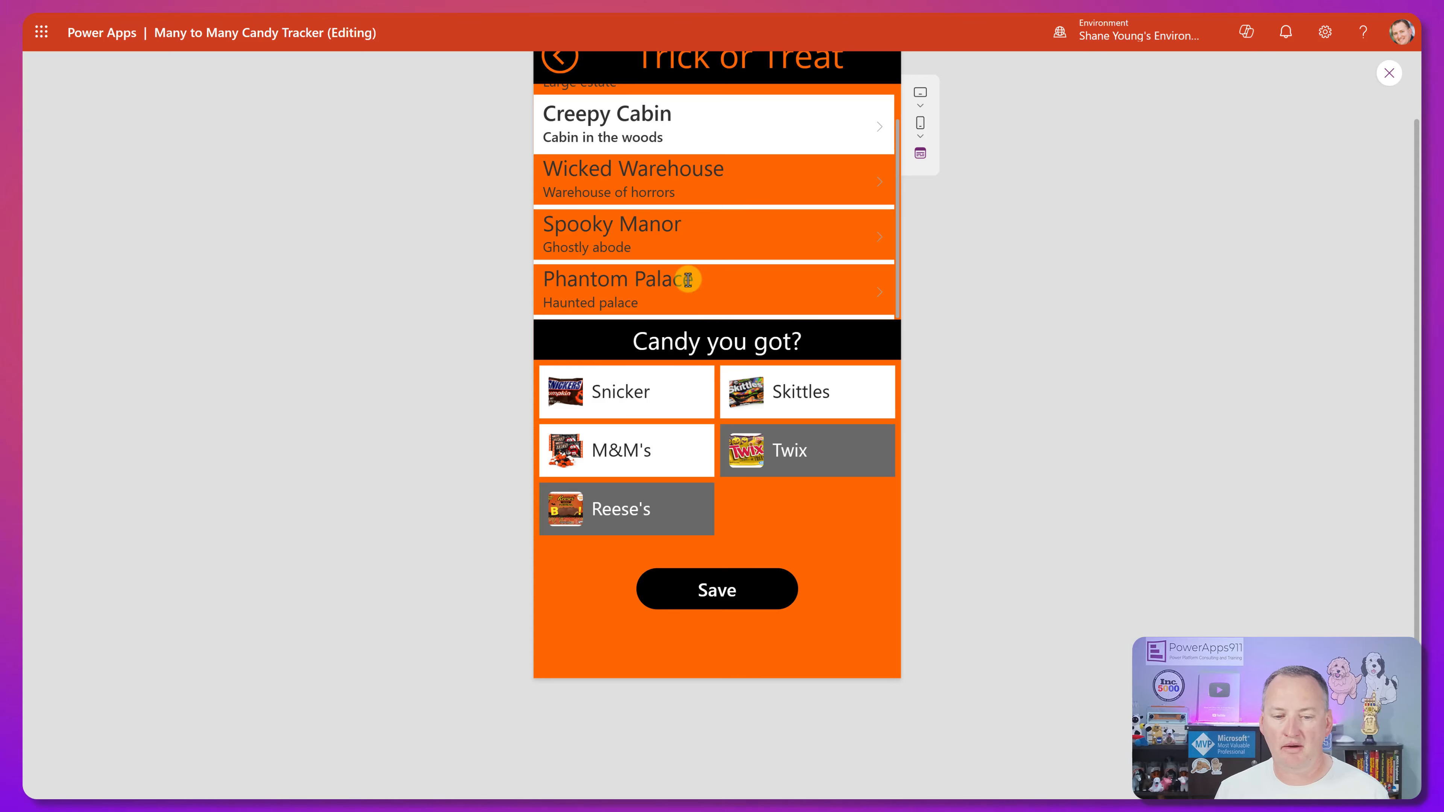
pyautogui.click(688, 280)
pyautogui.scroll(3, 832, 257)
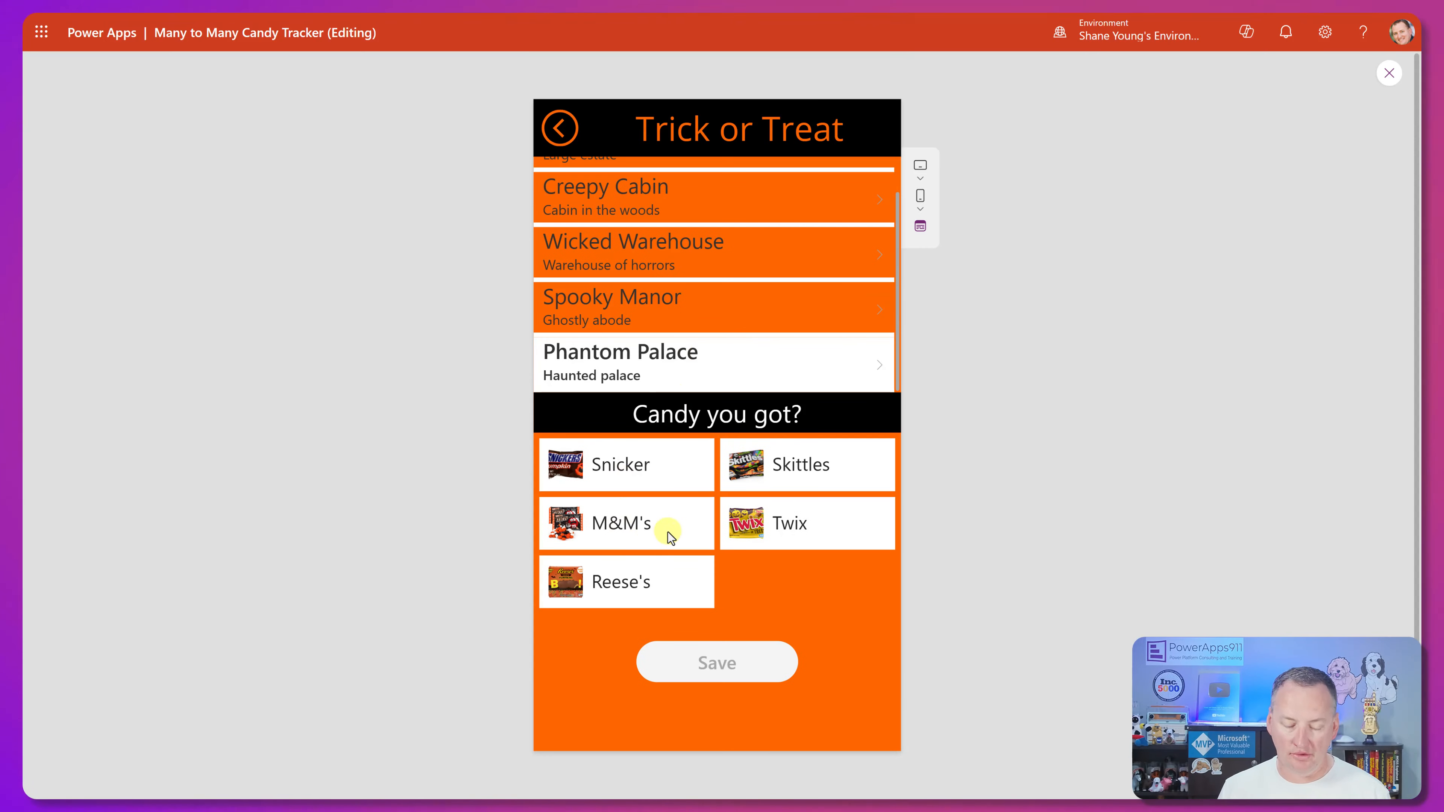
pyautogui.click(660, 525)
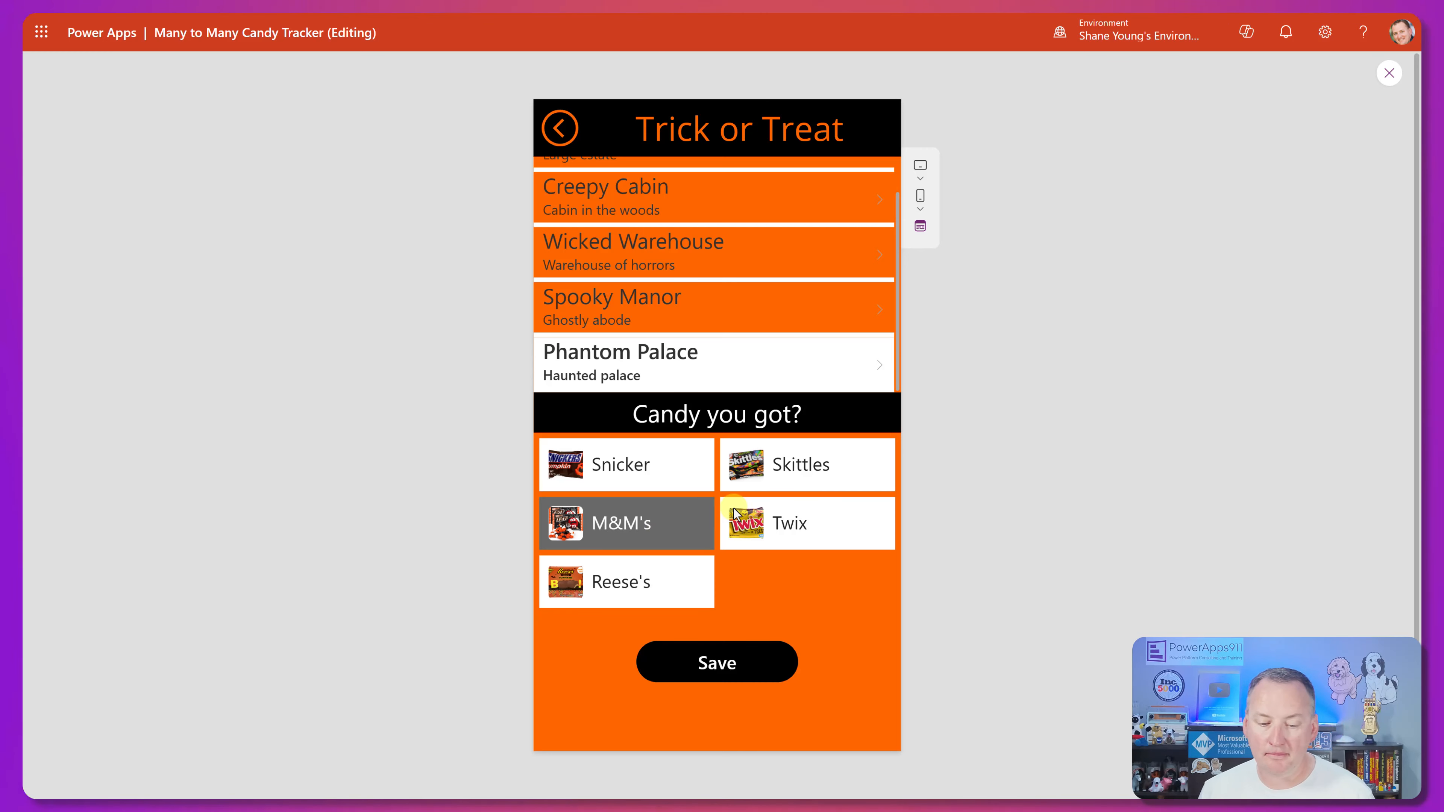
pyautogui.click(801, 468)
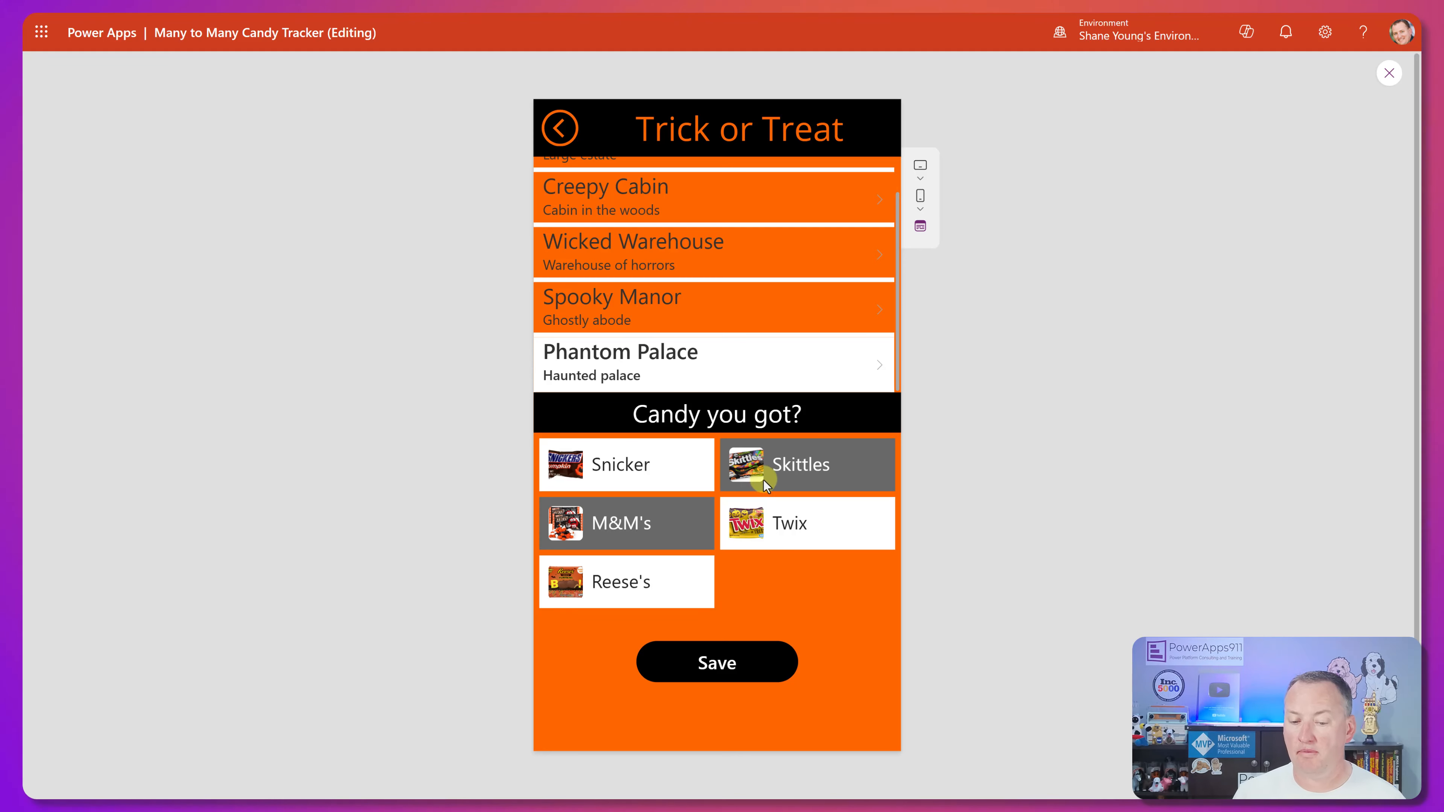
pyautogui.click(737, 663)
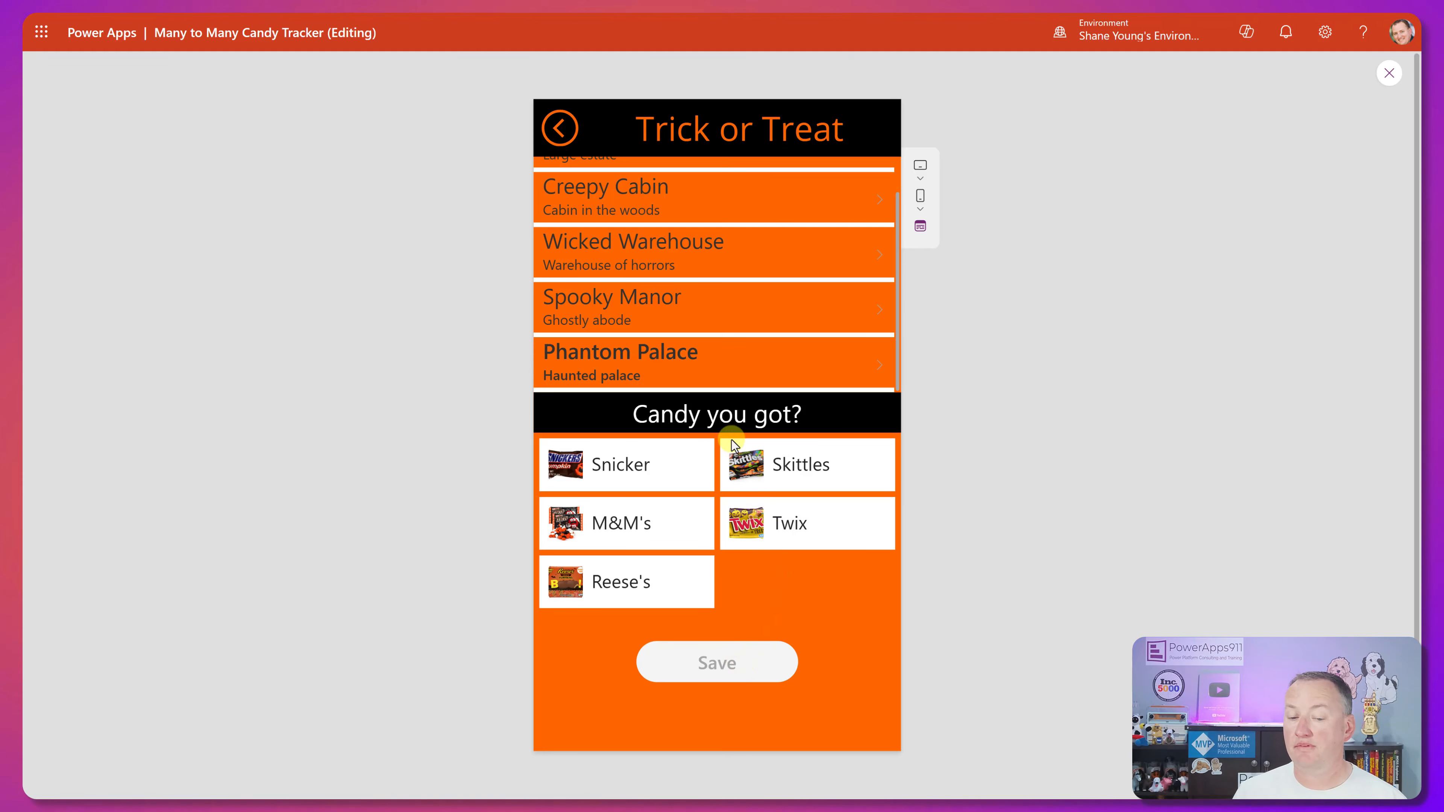
# Leave the preview and select the house gallery to show its OnSelect formula again.
pyautogui.click(1387, 73)
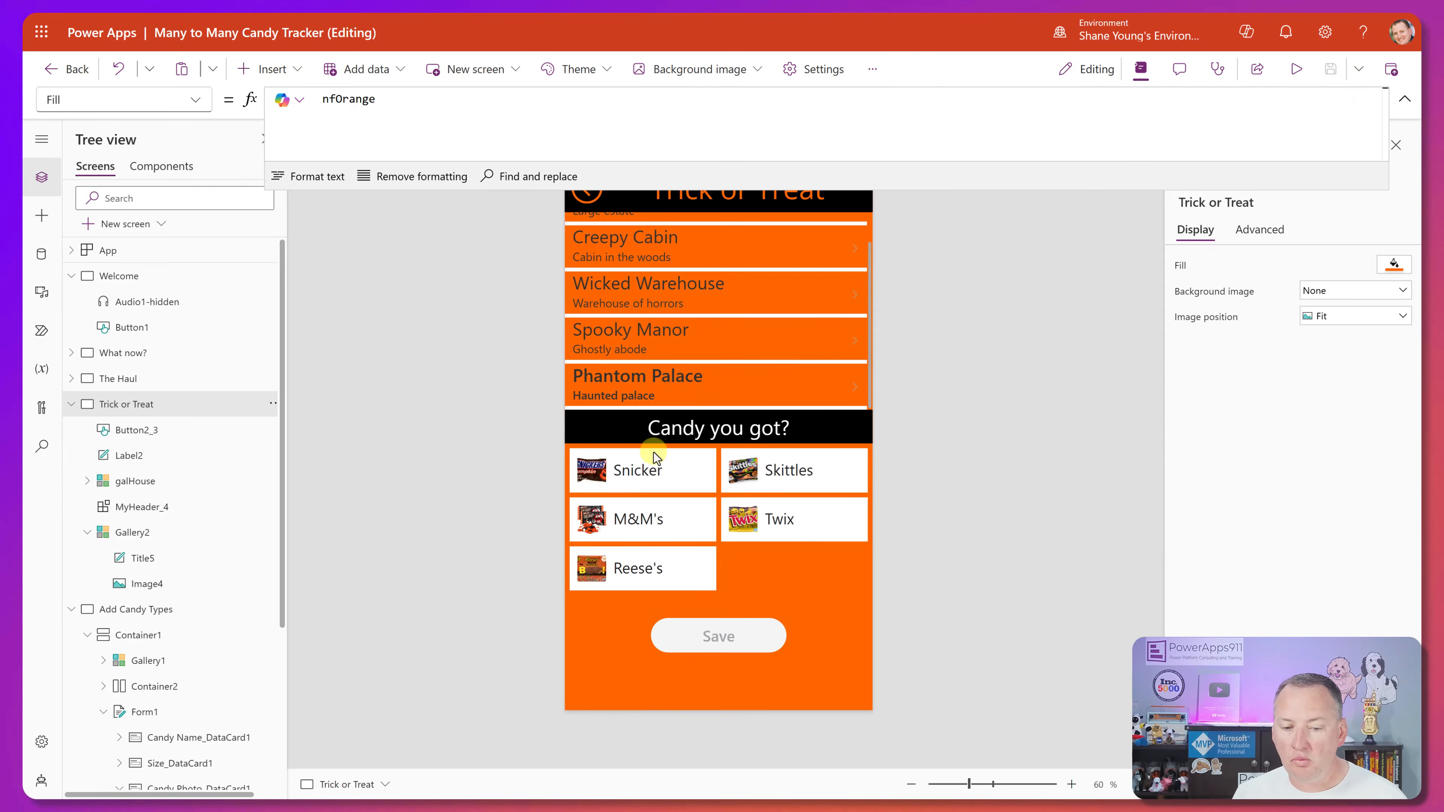
pyautogui.click(651, 379)
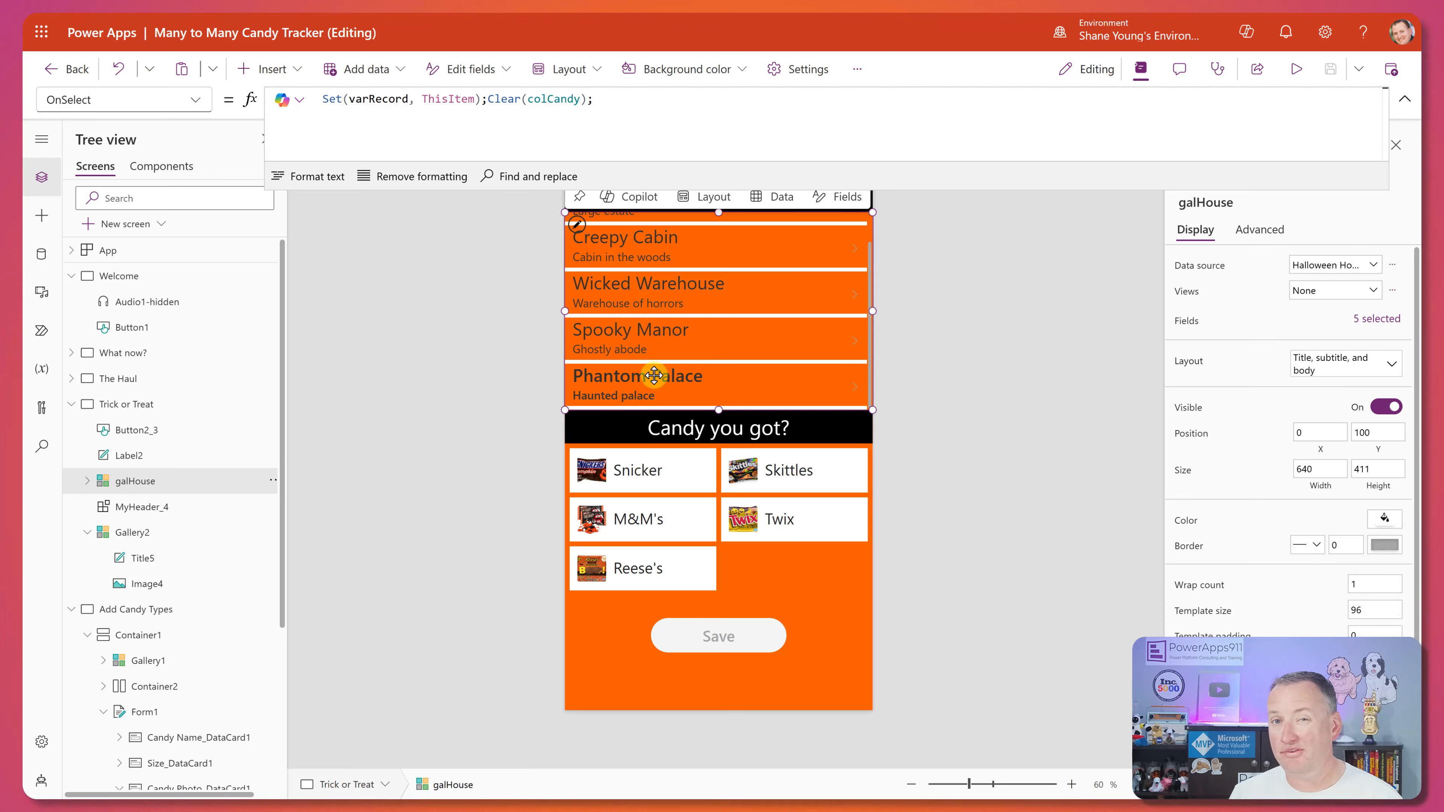
# Open the Halloween Houses table for data editing and show its Halloween House column.
pyautogui.click(41, 254)
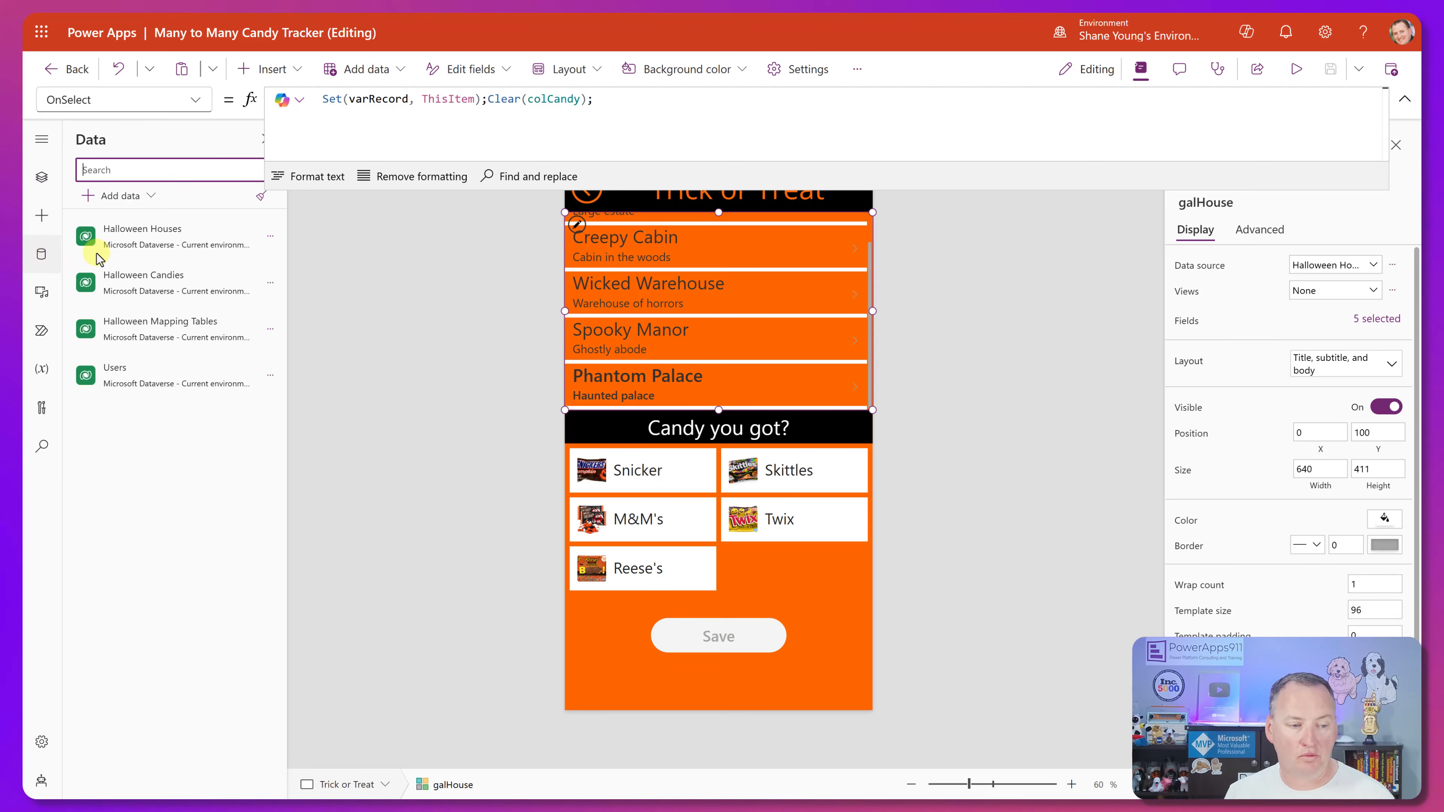
pyautogui.moveTo(248, 293)
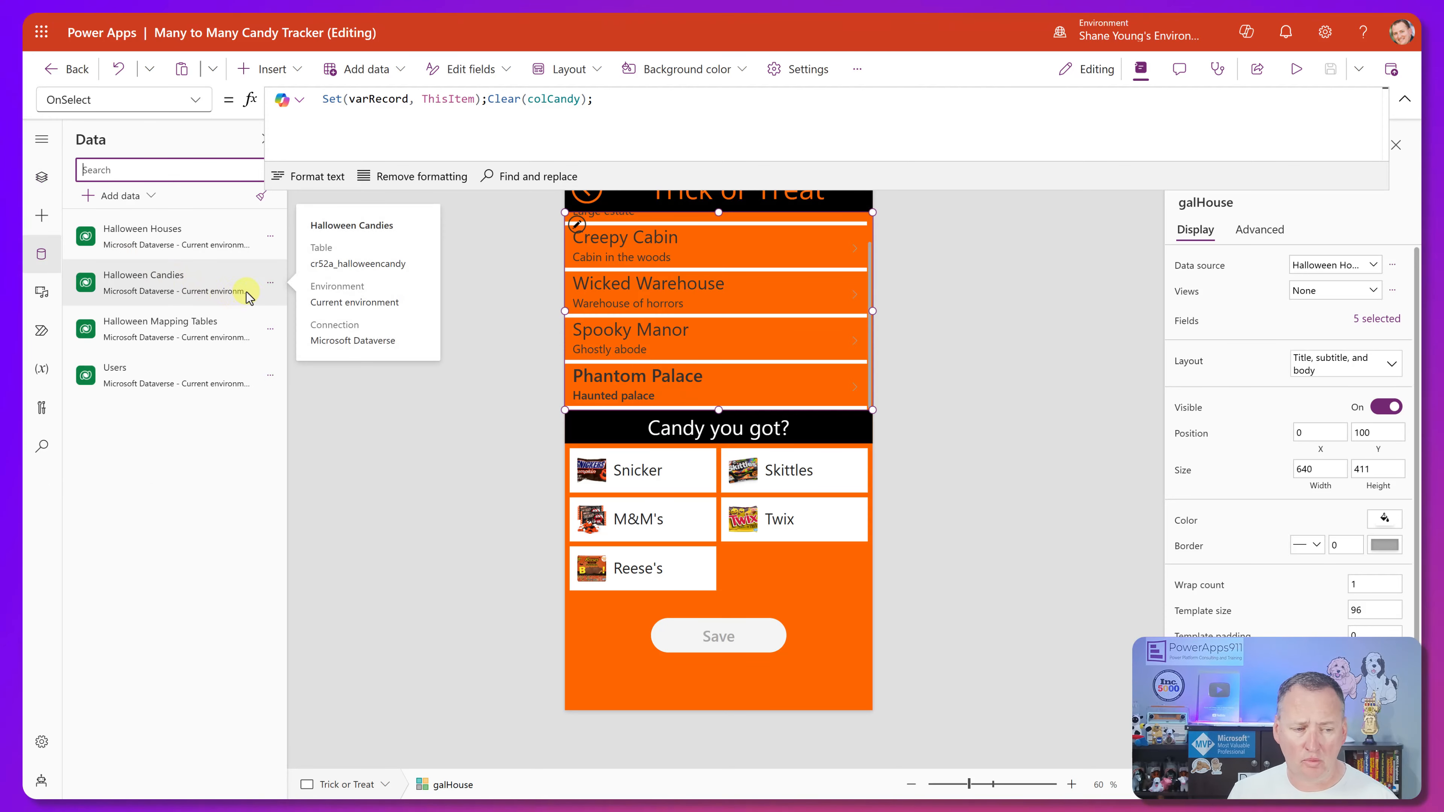
pyautogui.click(272, 238)
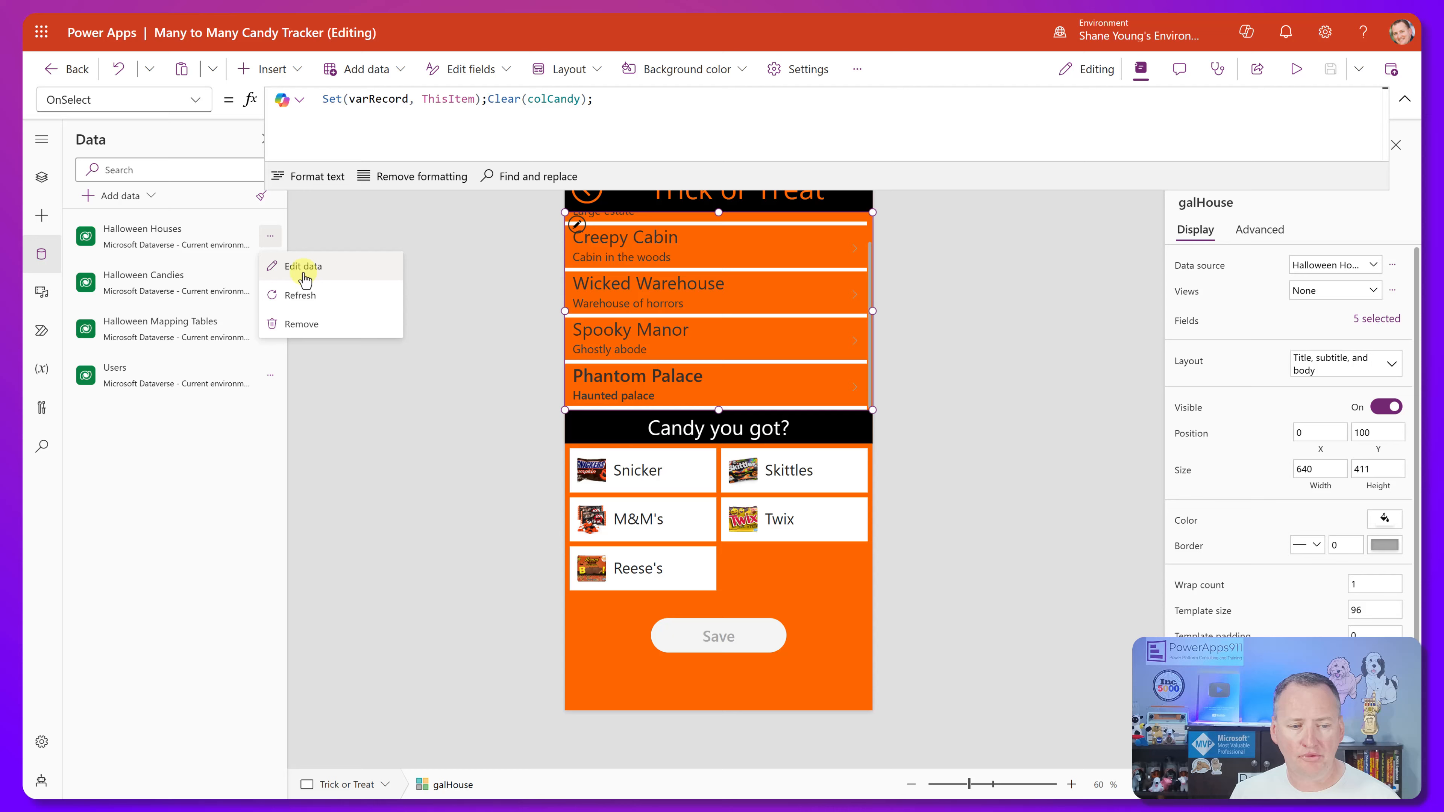
pyautogui.click(321, 273)
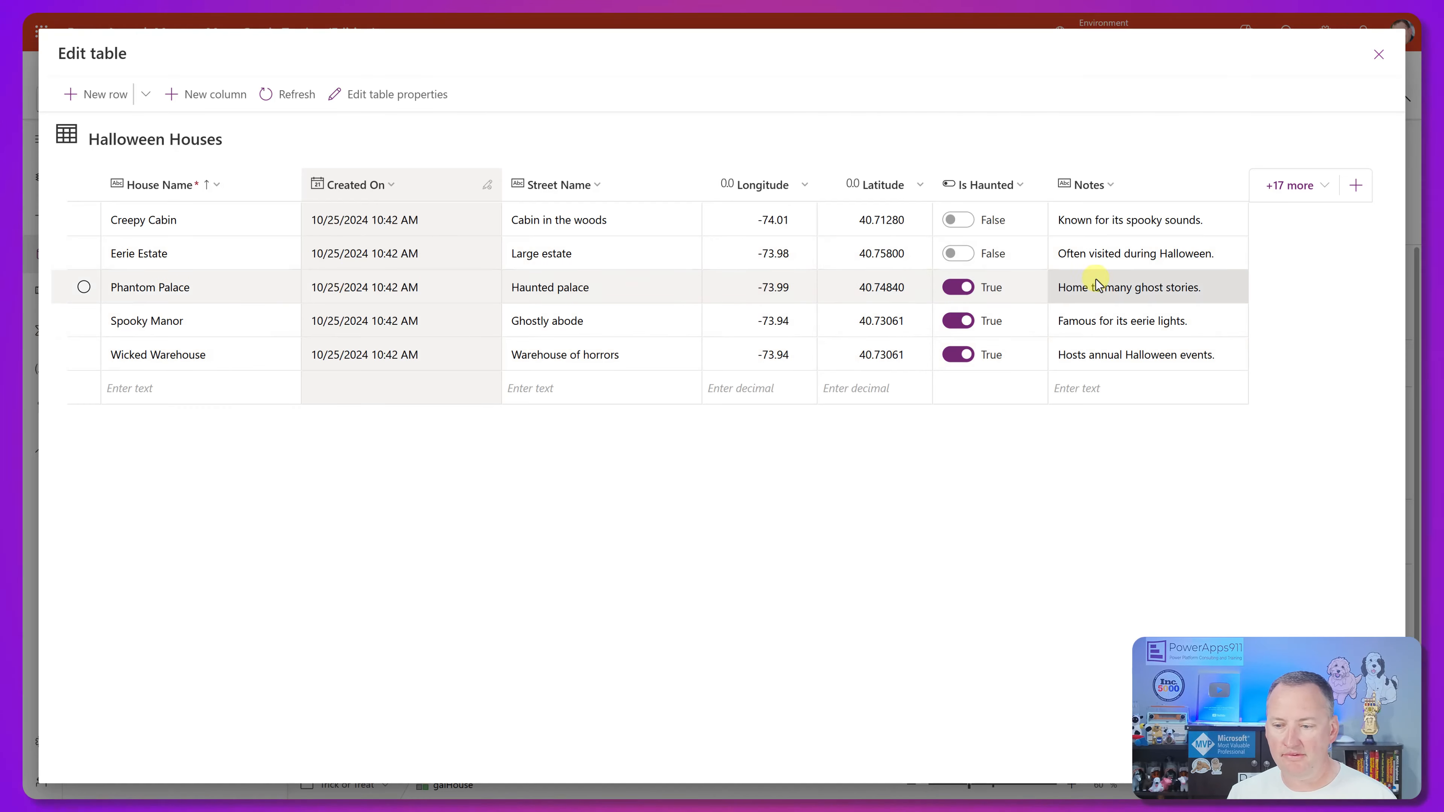
pyautogui.click(1325, 186)
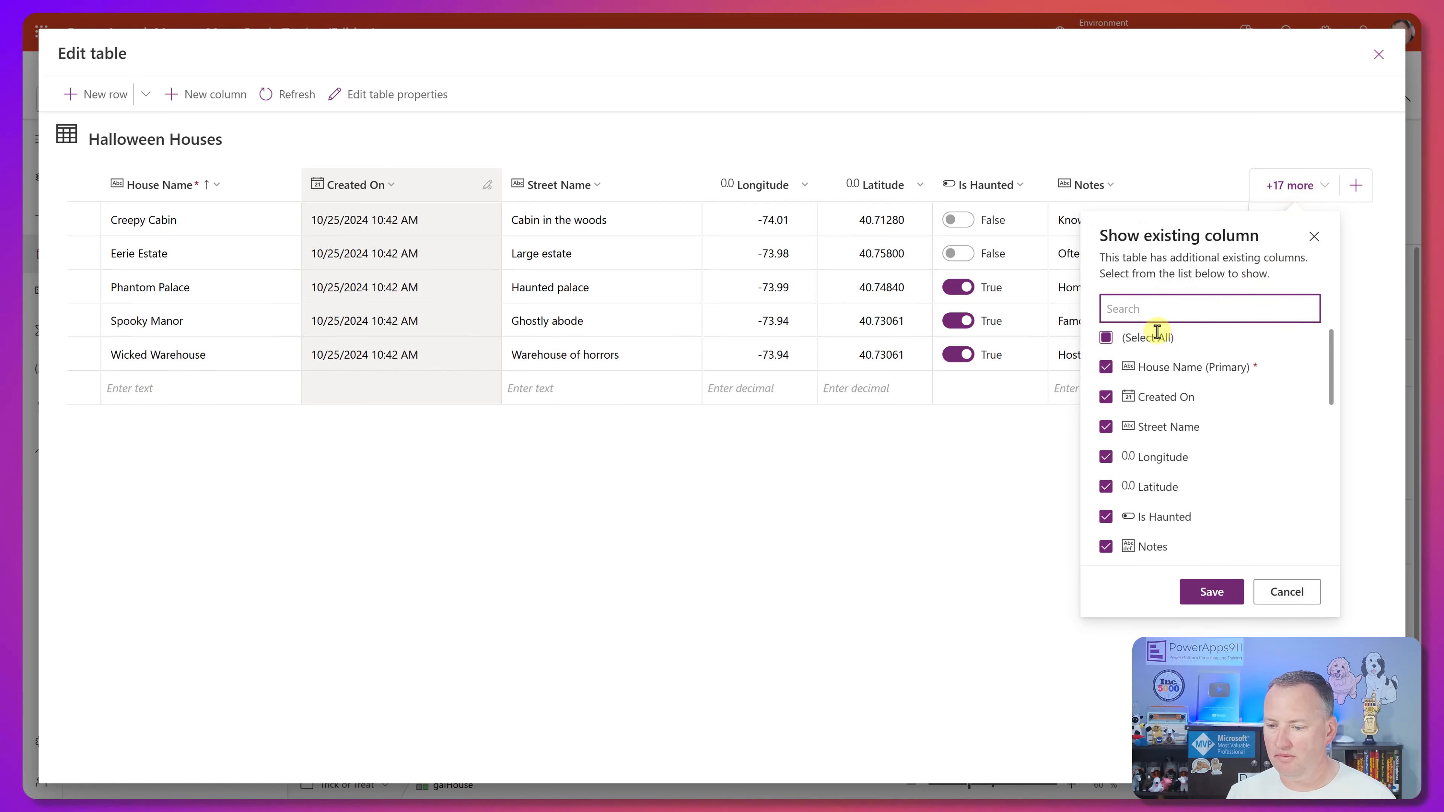
pyautogui.scroll(-3, 1151, 455)
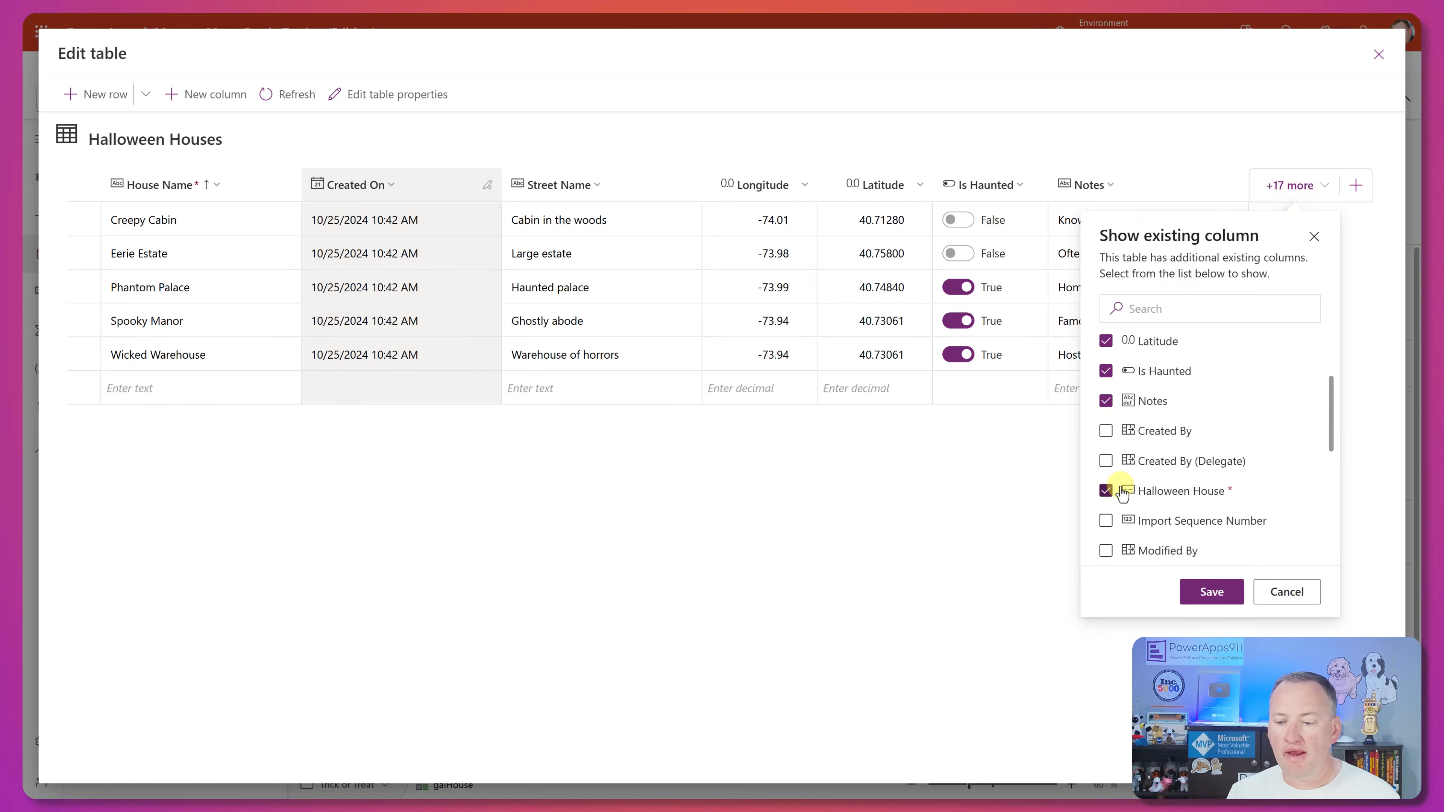
pyautogui.click(1213, 593)
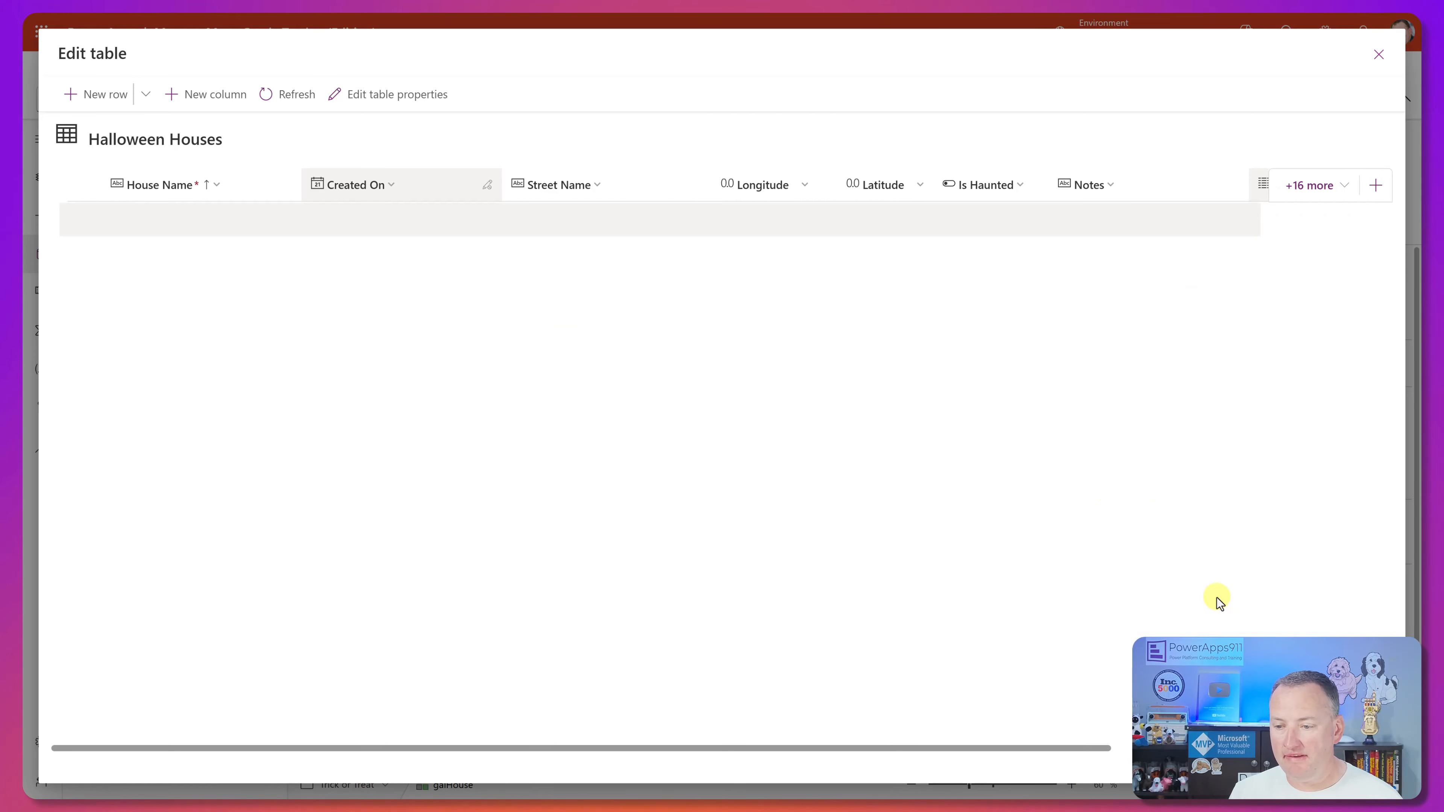
# Examine the Halloween House IDs, mark the Phantom Palace row to read its ID, and close the table.
pyautogui.moveTo(1013, 749); pyautogui.dragTo(1173, 748)
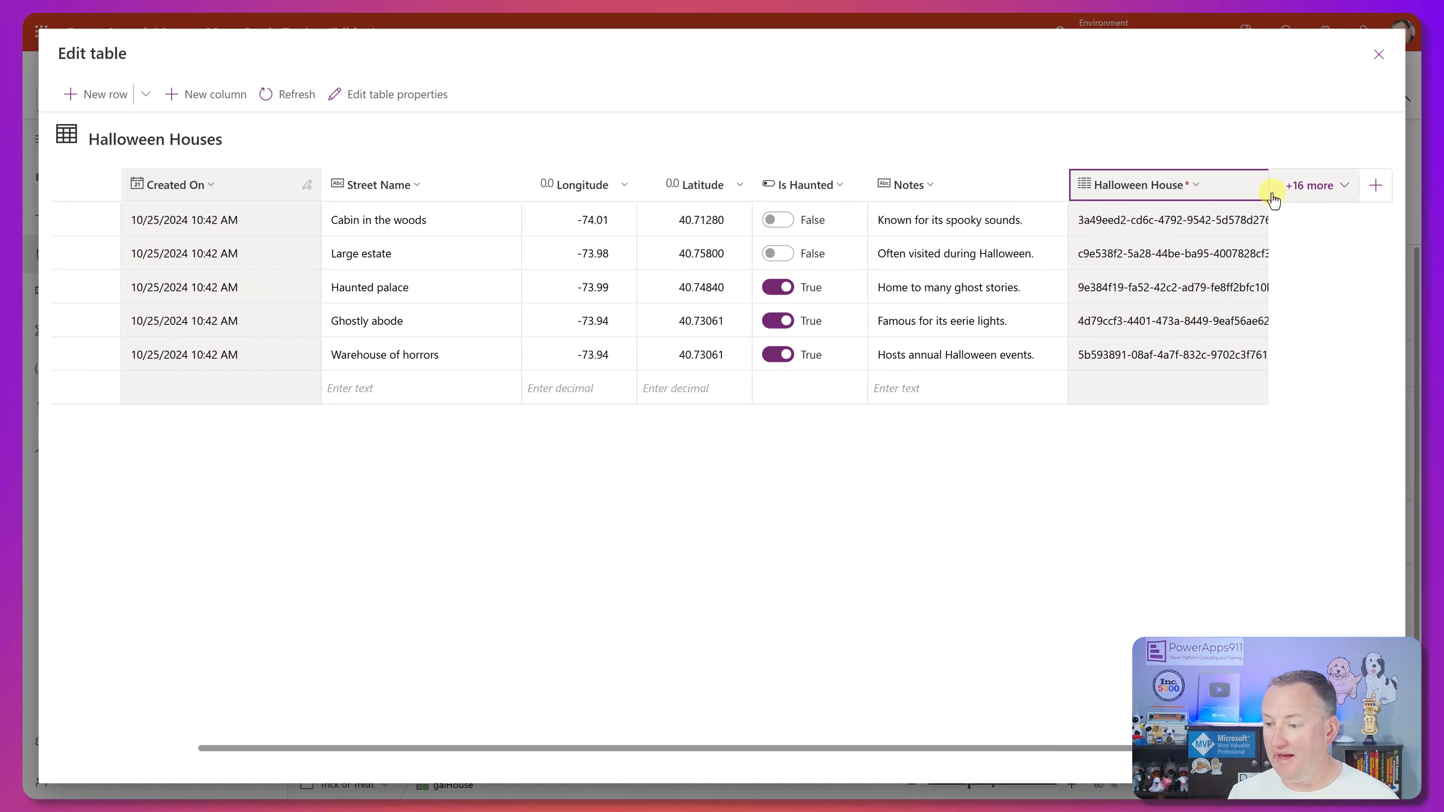
pyautogui.moveTo(1165, 748); pyautogui.dragTo(1245, 749)
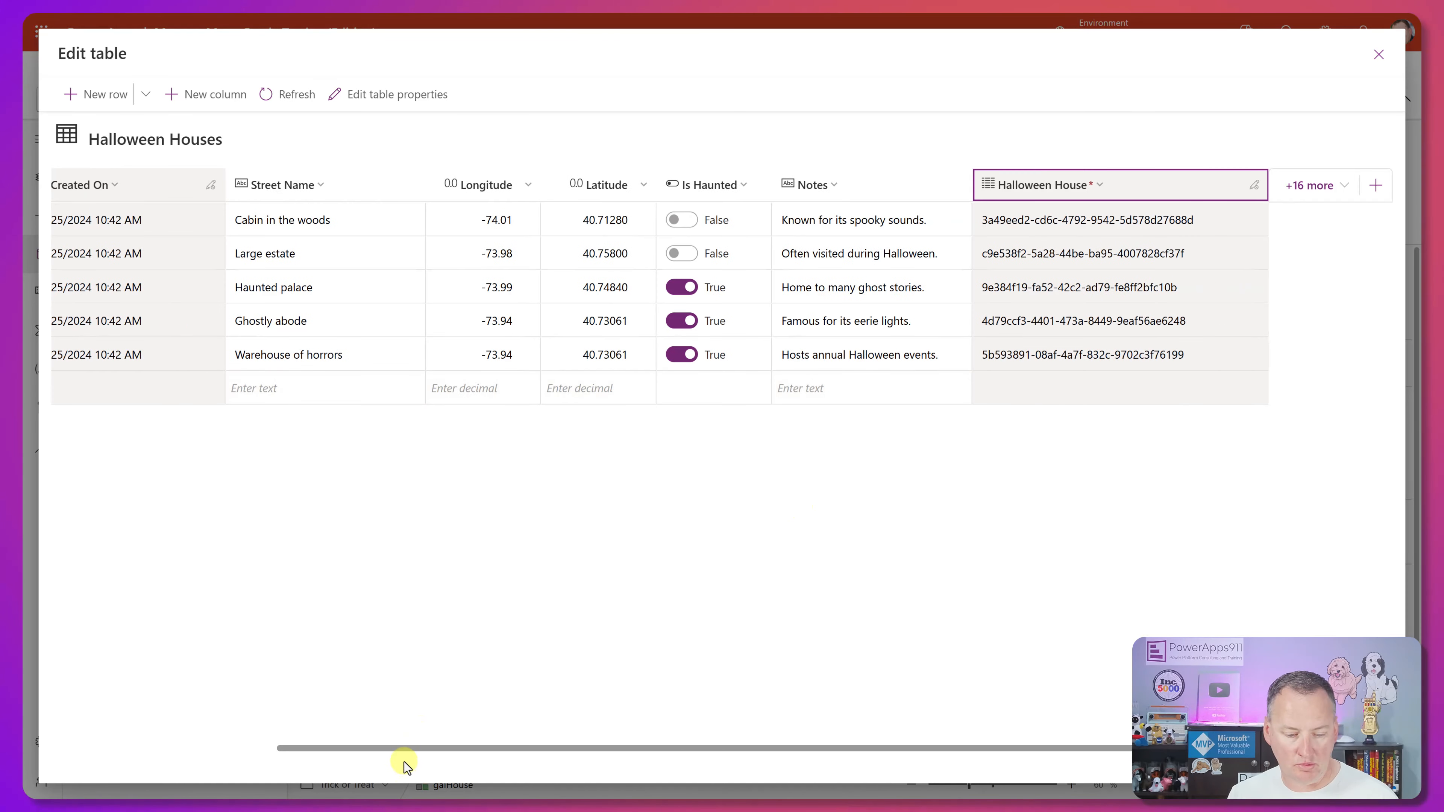
pyautogui.moveTo(406, 749); pyautogui.dragTo(120, 739)
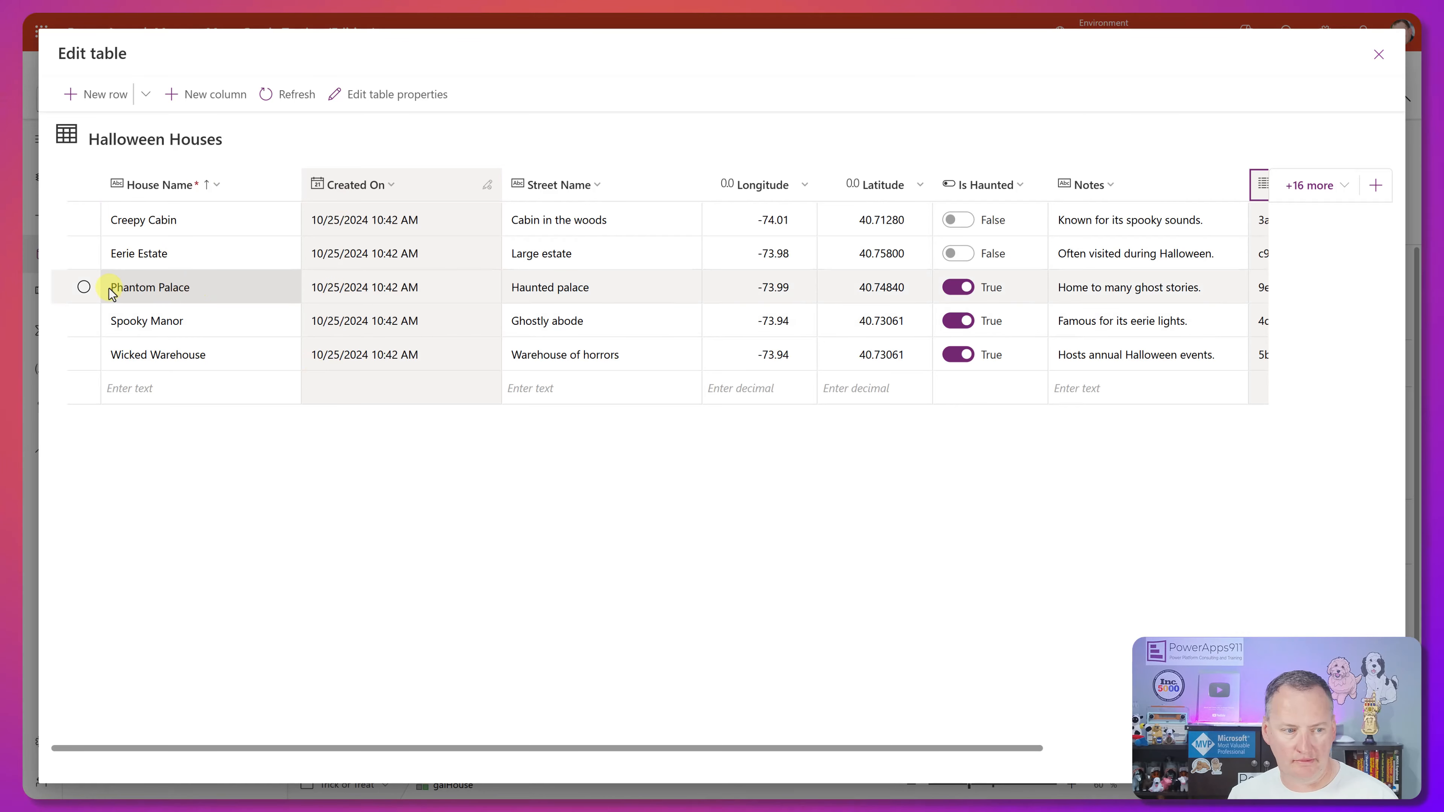
pyautogui.click(84, 287)
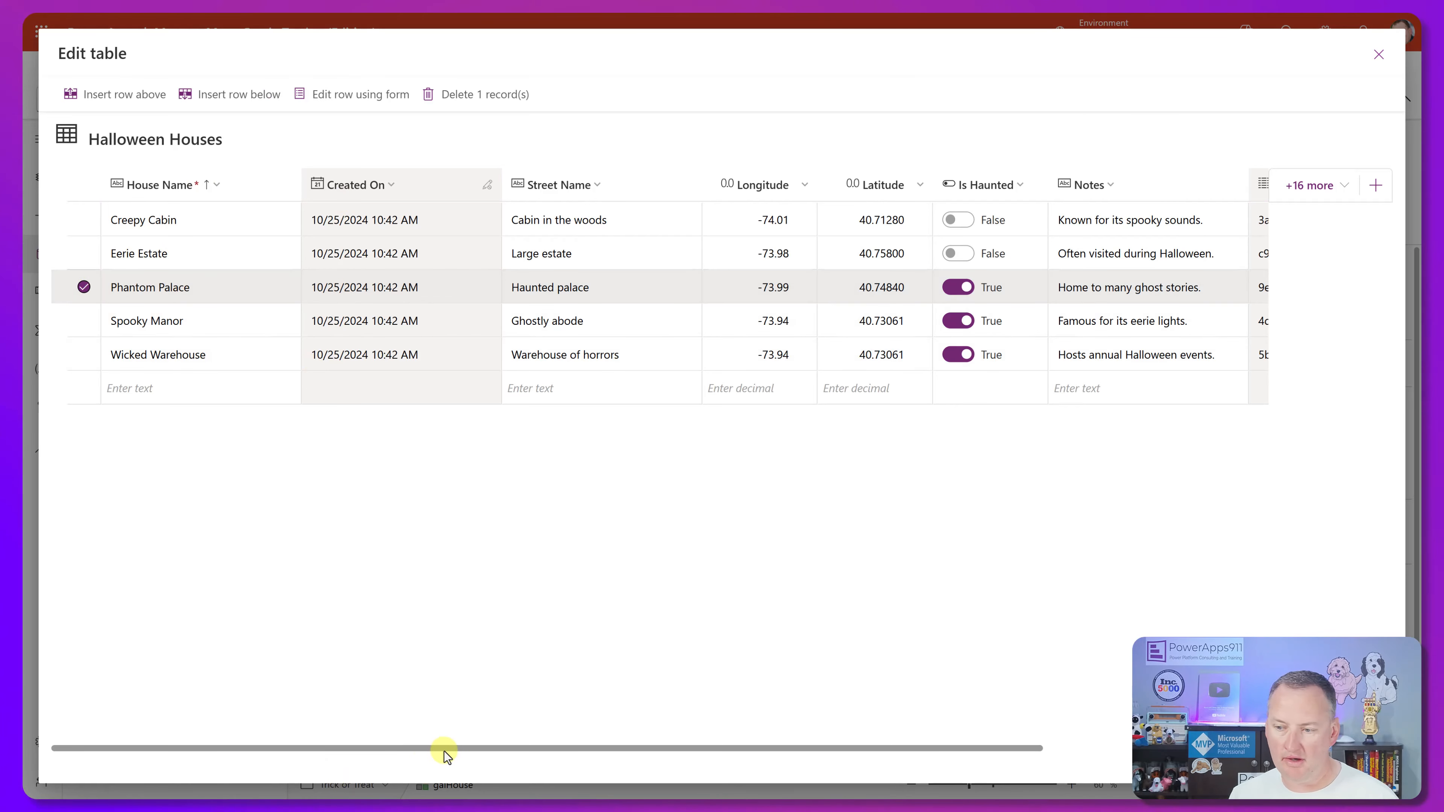
pyautogui.moveTo(440, 751); pyautogui.dragTo(844, 742)
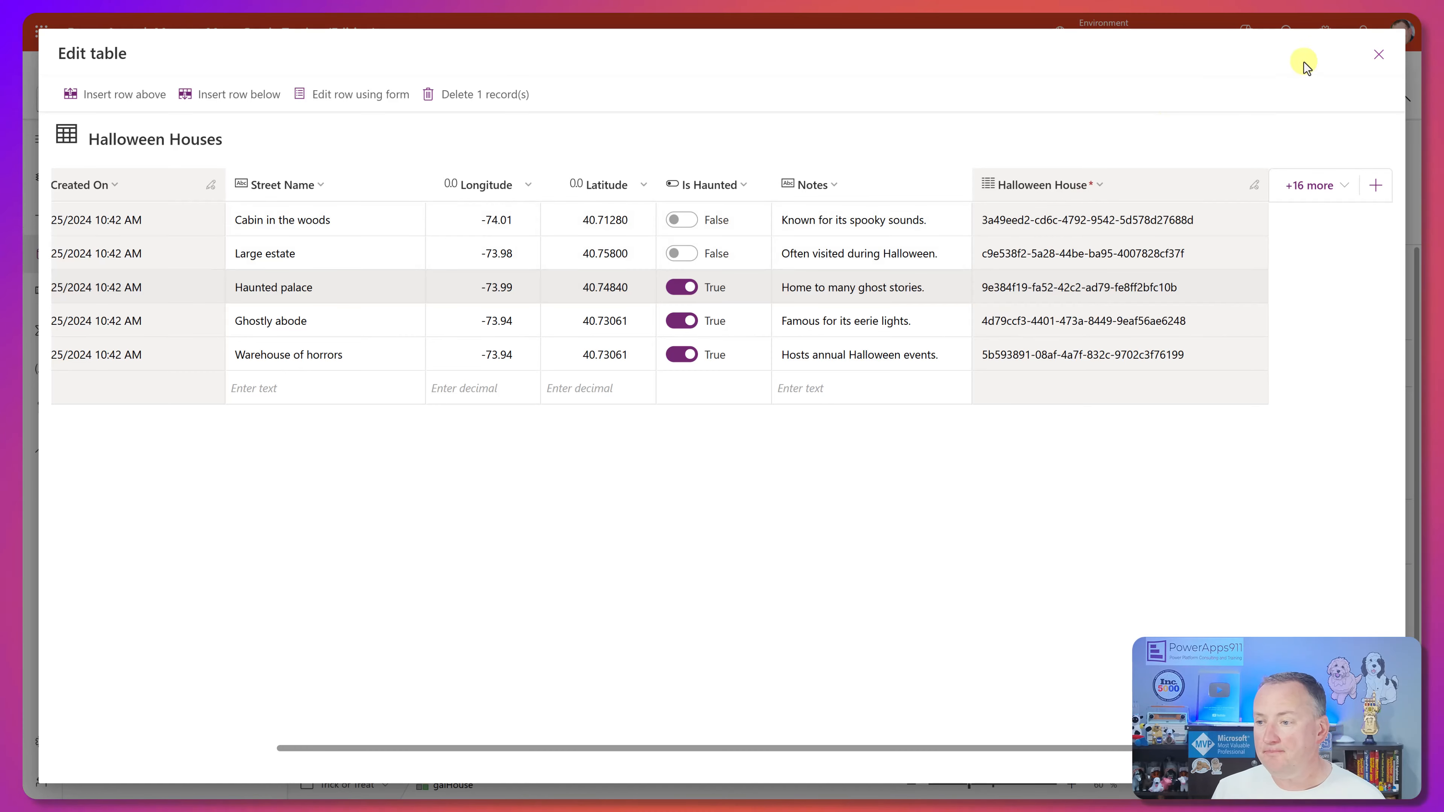
pyautogui.click(1379, 56)
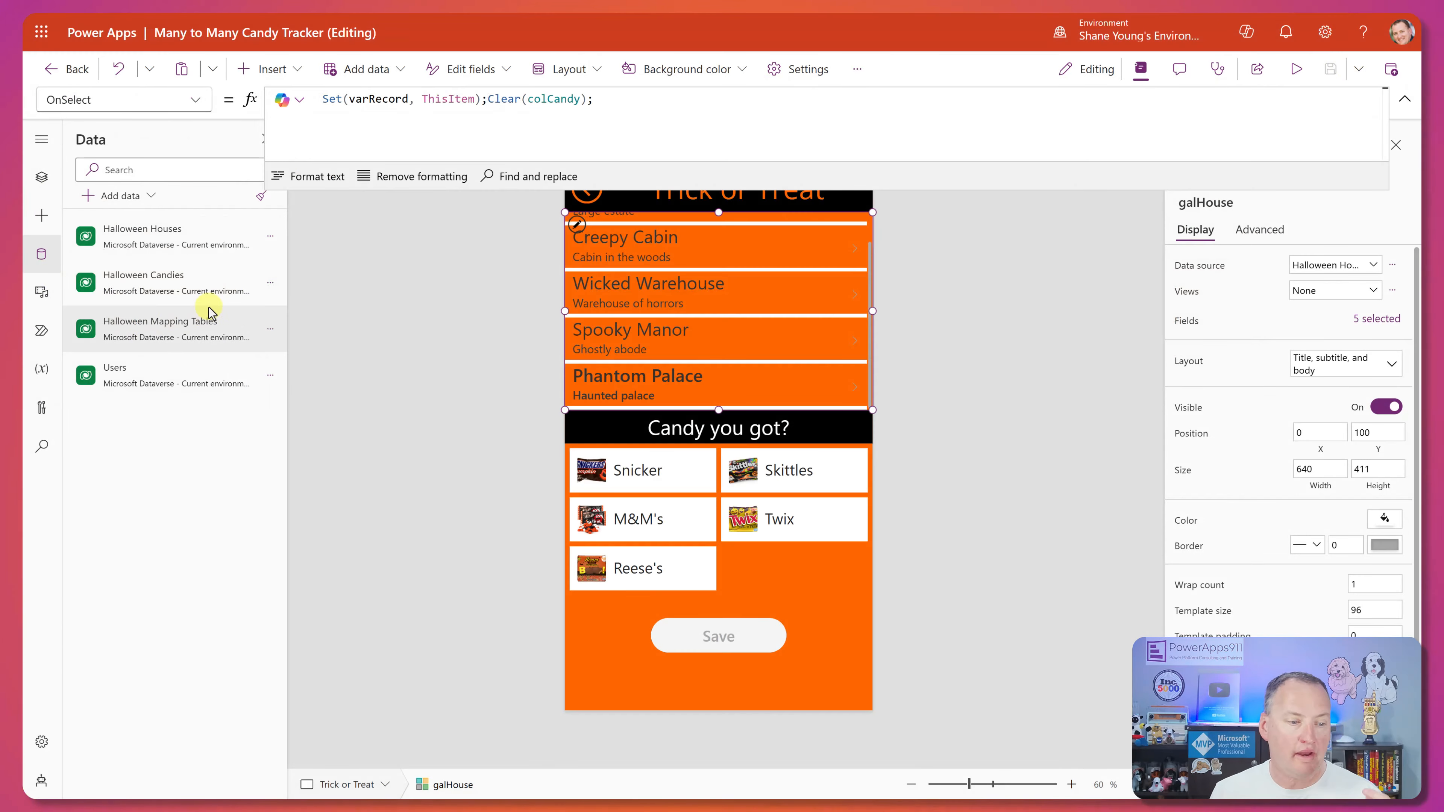
# Open the Halloween Mapping Tables data, mark the two 1:30 PM rows to examine their IDs, and close the table.
pyautogui.click(270, 329)
pyautogui.click(323, 363)
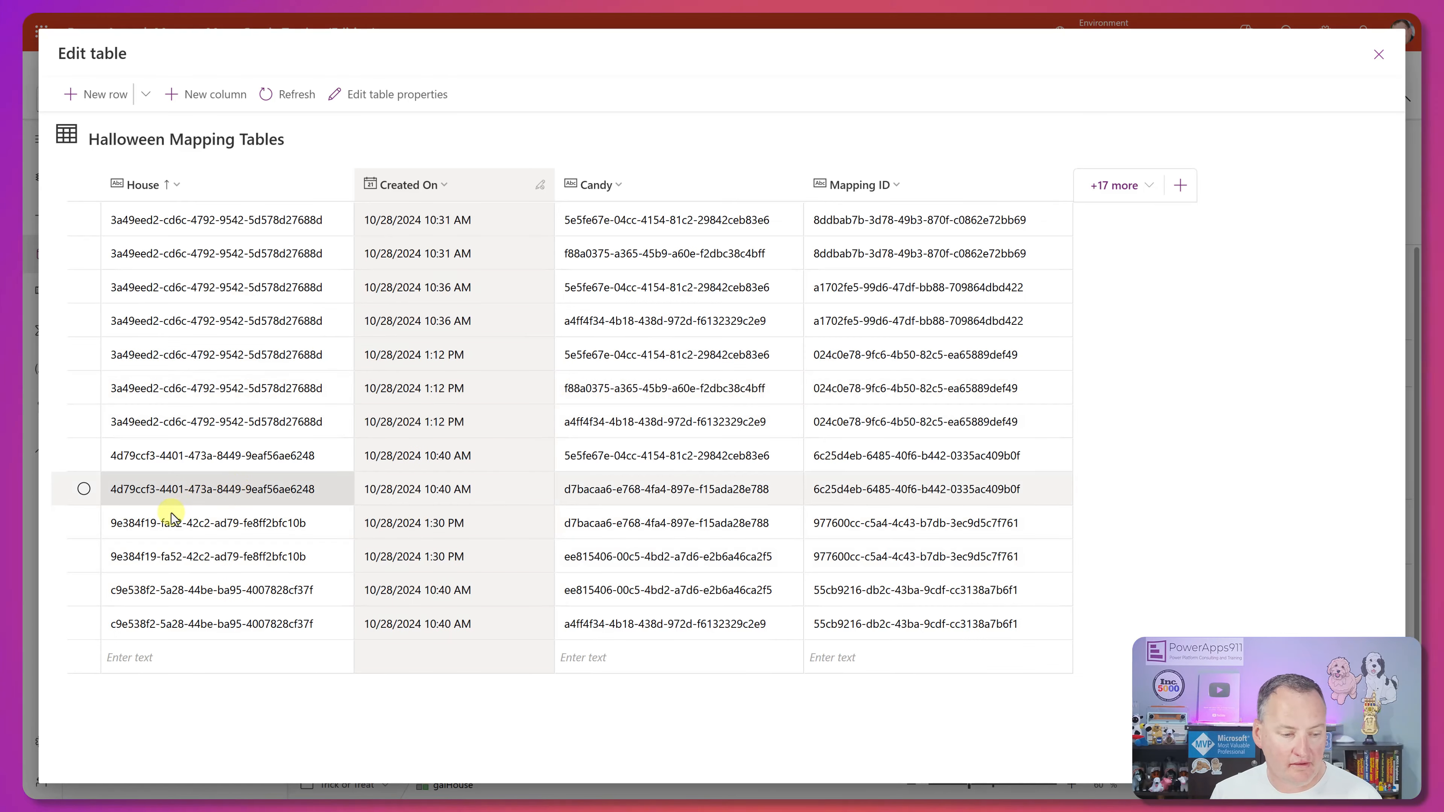
pyautogui.click(83, 523)
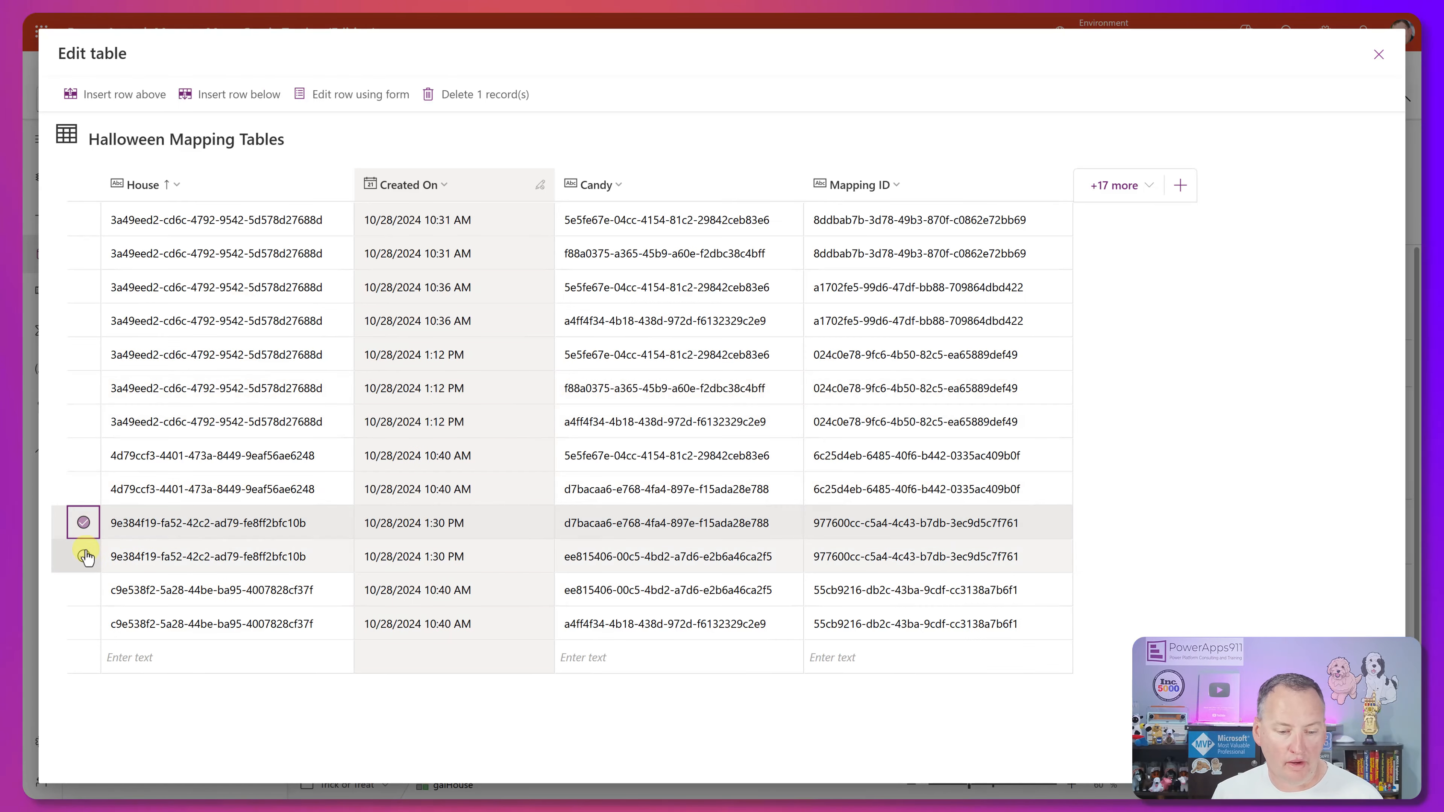
pyautogui.click(84, 556)
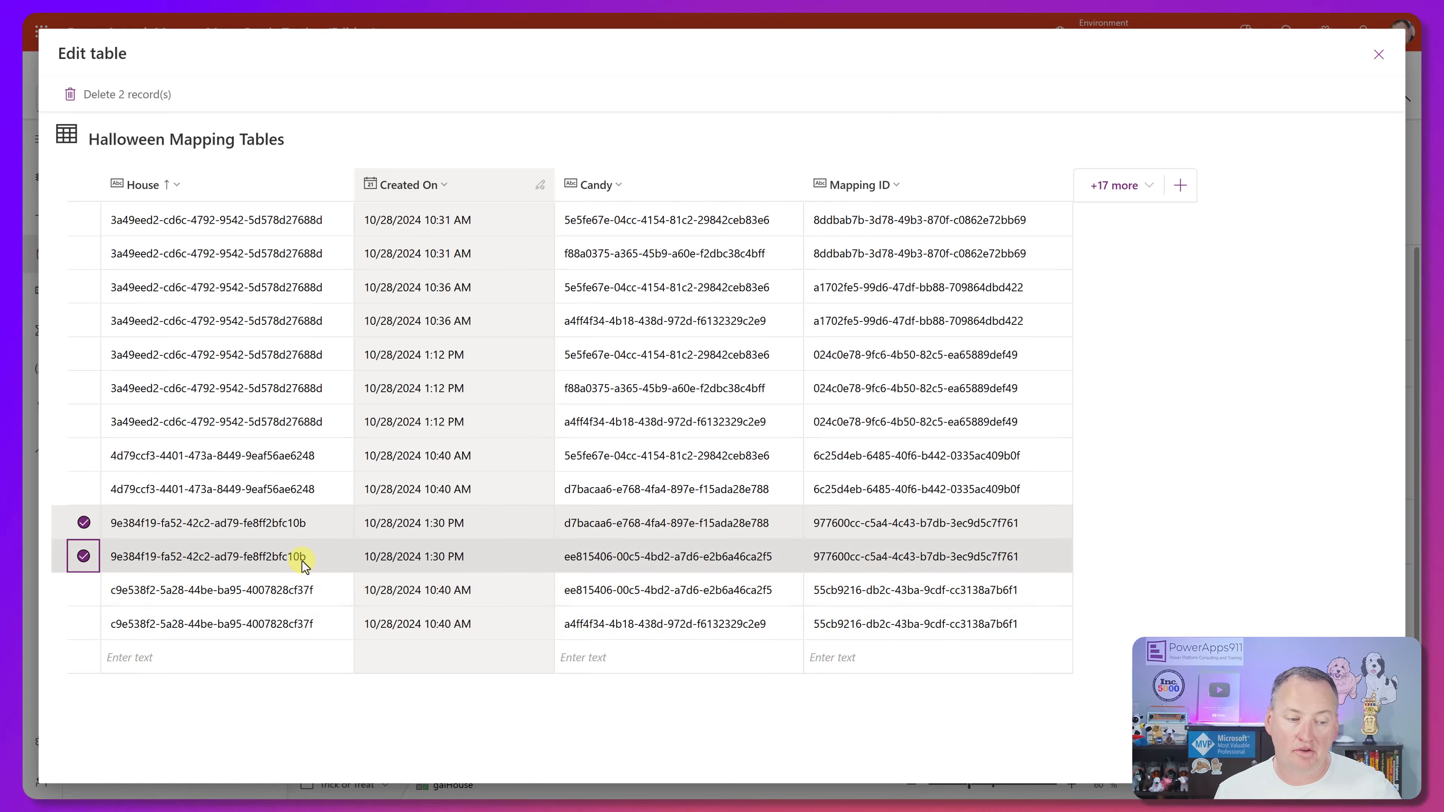
pyautogui.click(1379, 55)
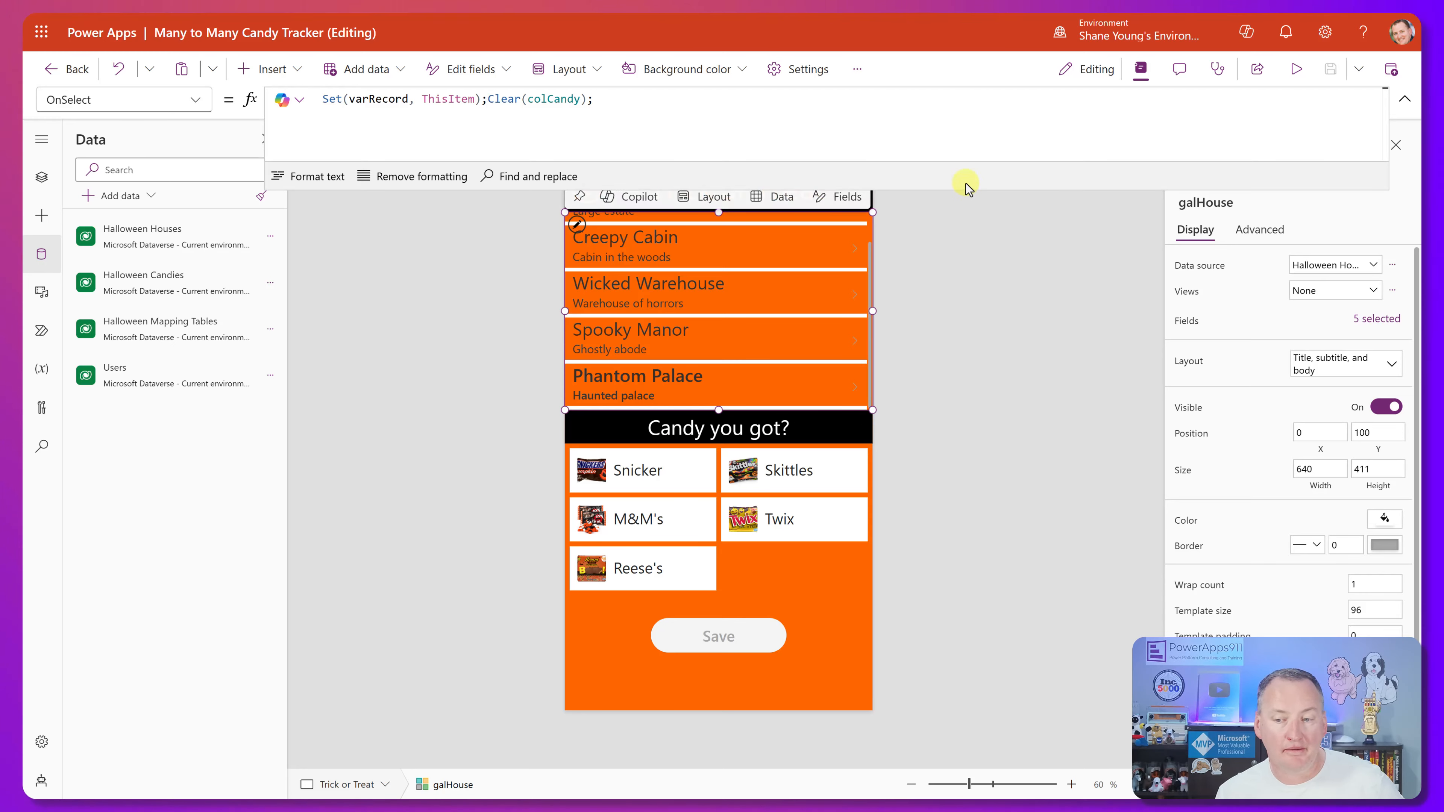
# Go through the What now? screen to The Haul and inspect the house gallery's GroupBy Items formula.
pyautogui.moveTo(961, 191); pyautogui.dragTo(939, 103)
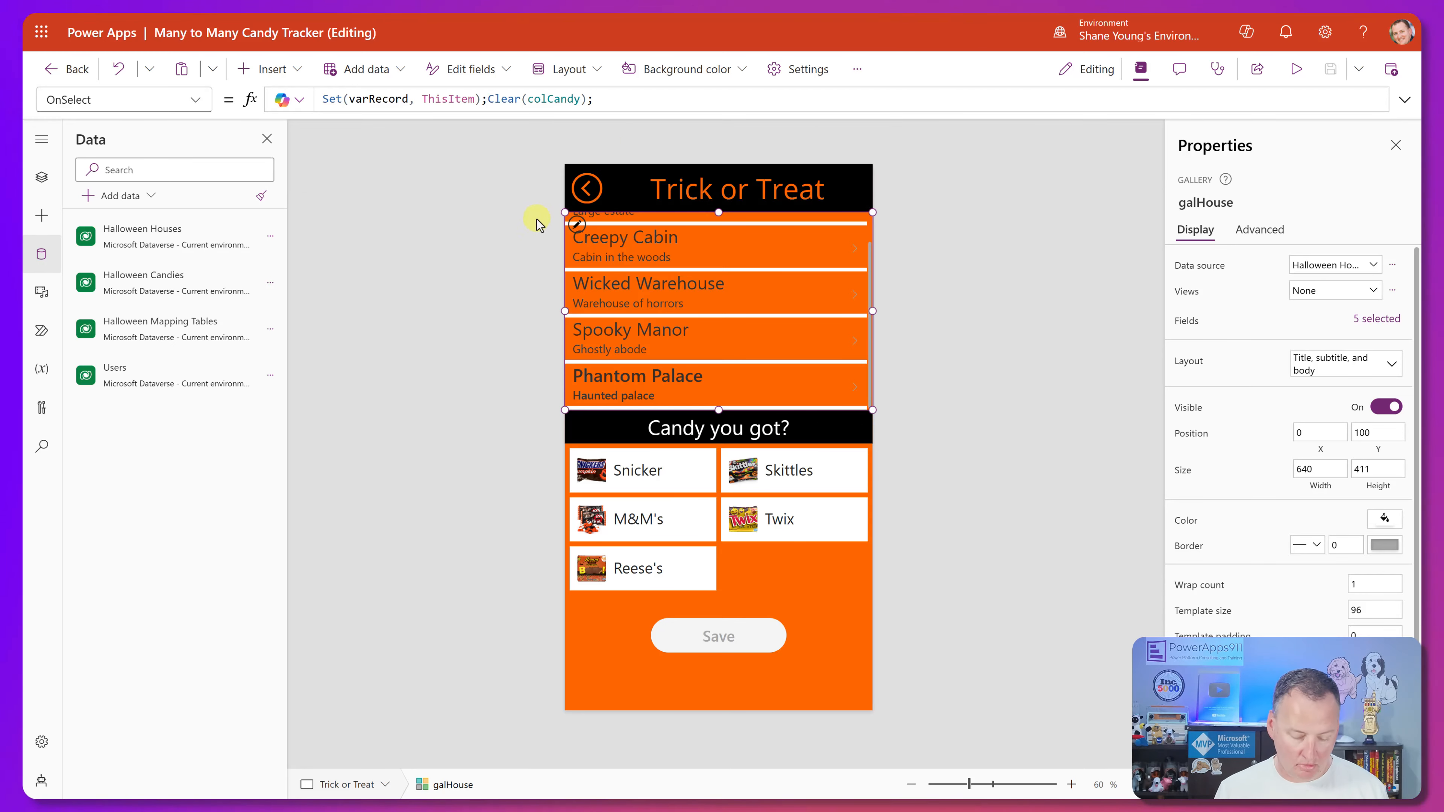
pyautogui.keyDown('alt'); pyautogui.click(581, 191); pyautogui.keyUp('alt')
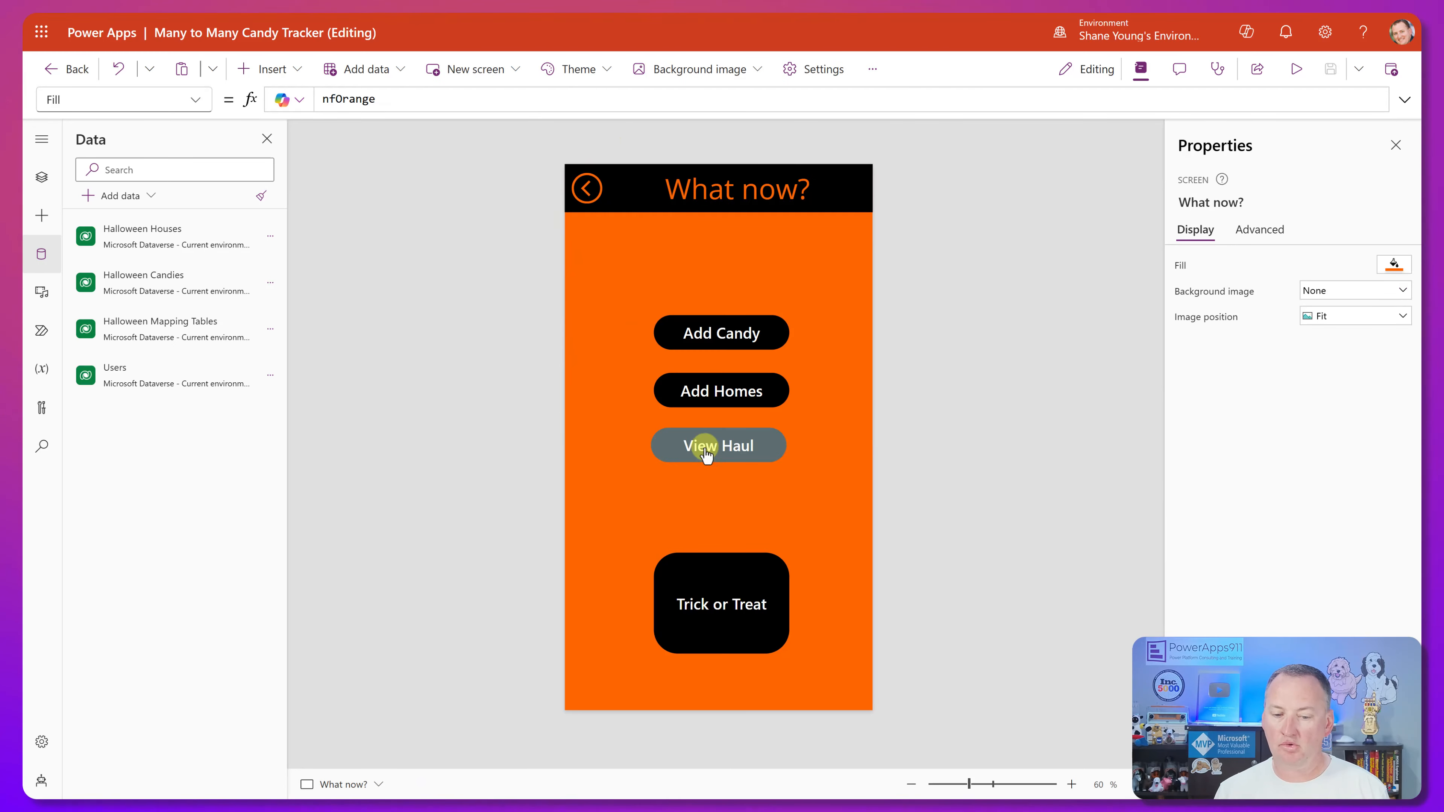
pyautogui.keyDown('alt'); pyautogui.click(745, 425); pyautogui.keyUp('alt')
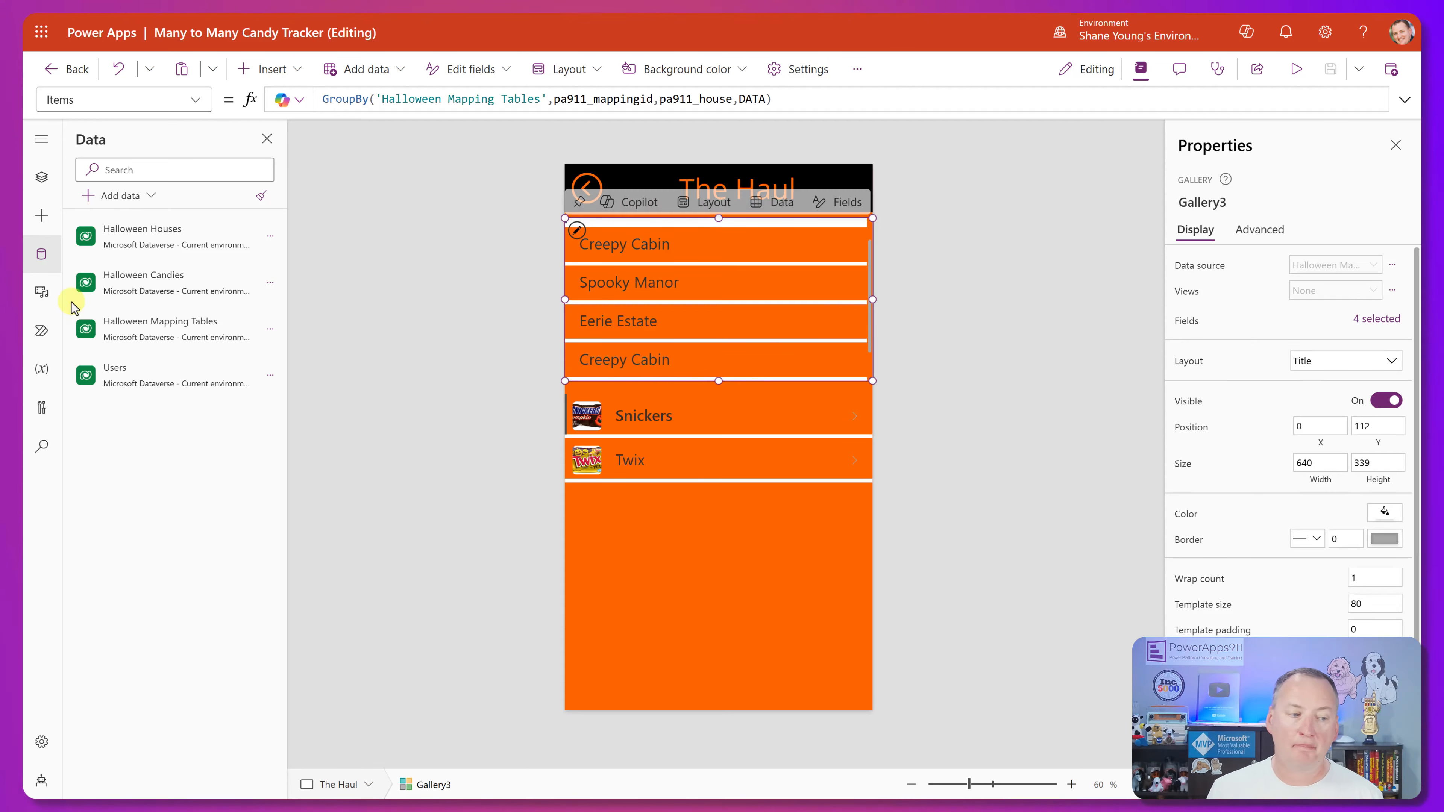
pyautogui.click(38, 180)
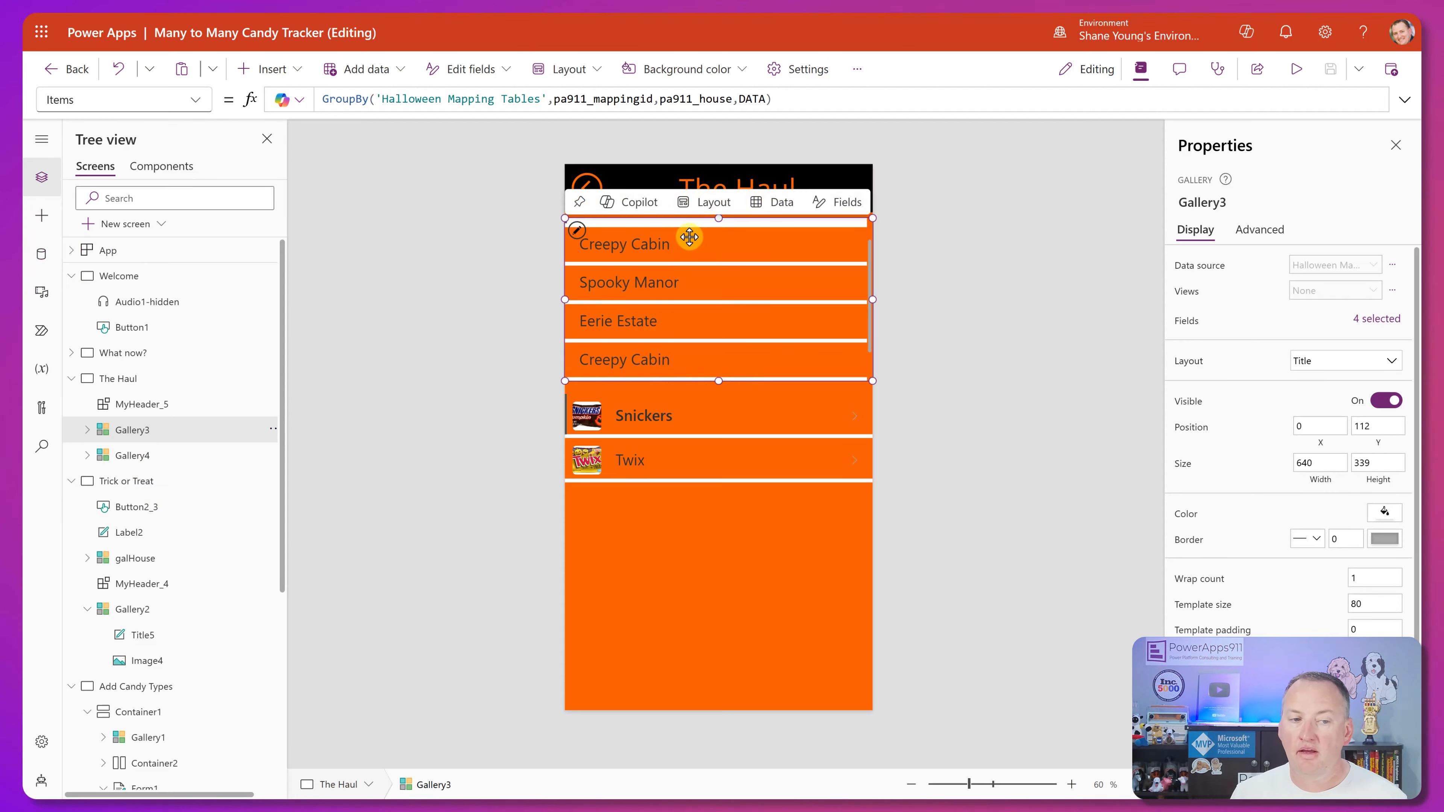
pyautogui.click(825, 100)
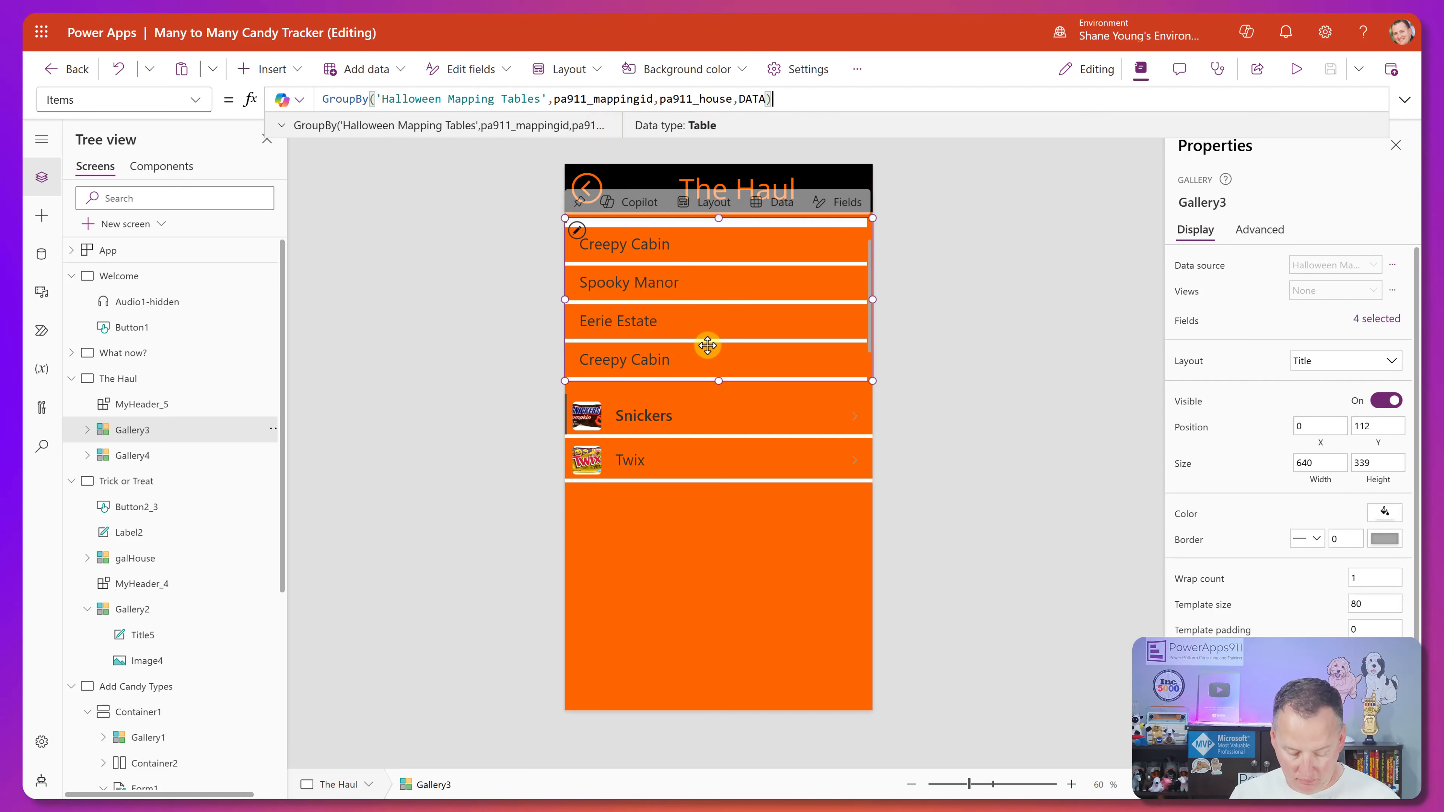
# Choose Phantom Palace in The Haul's house gallery to view the candies received there.
pyautogui.scroll(-1, 705, 309)
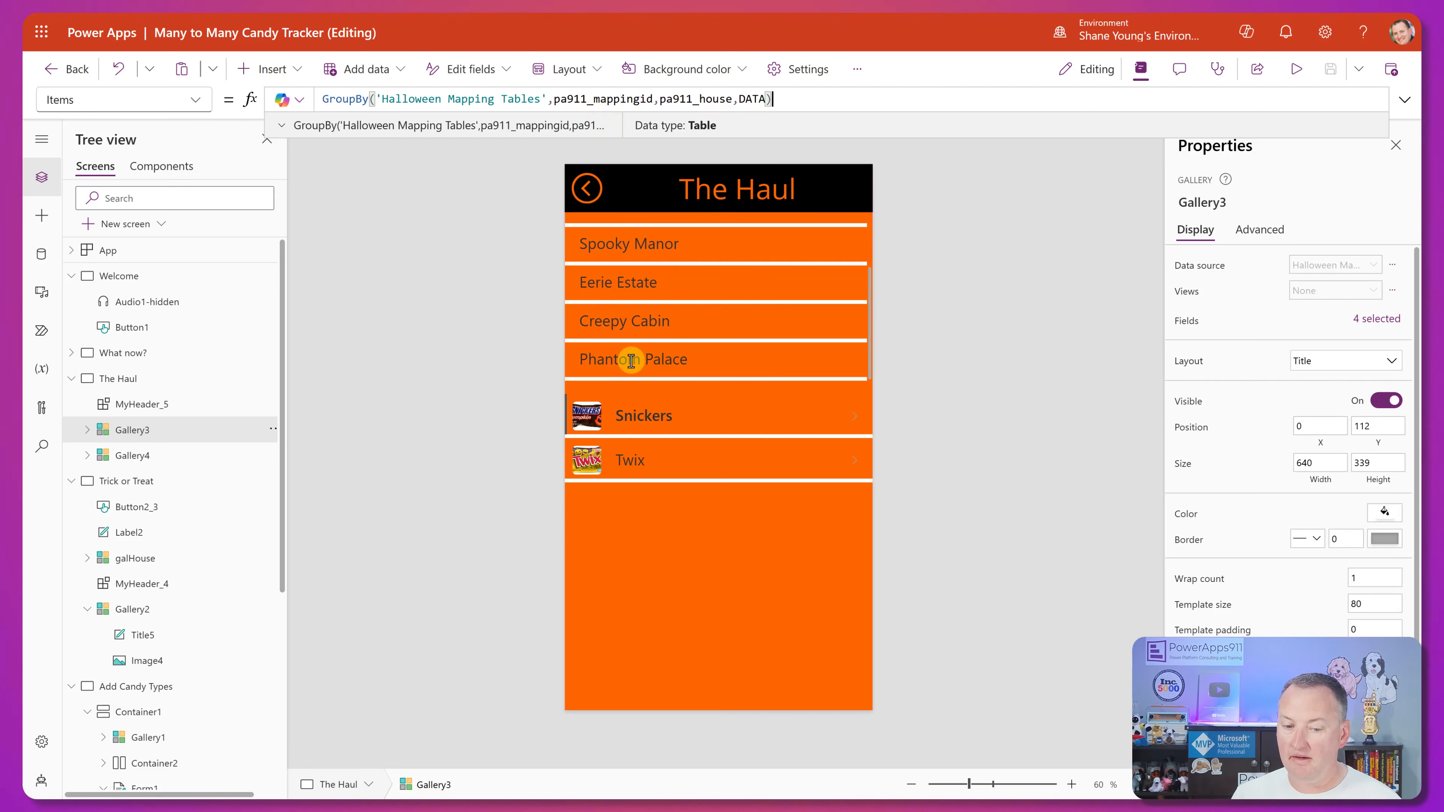
pyautogui.click(671, 360)
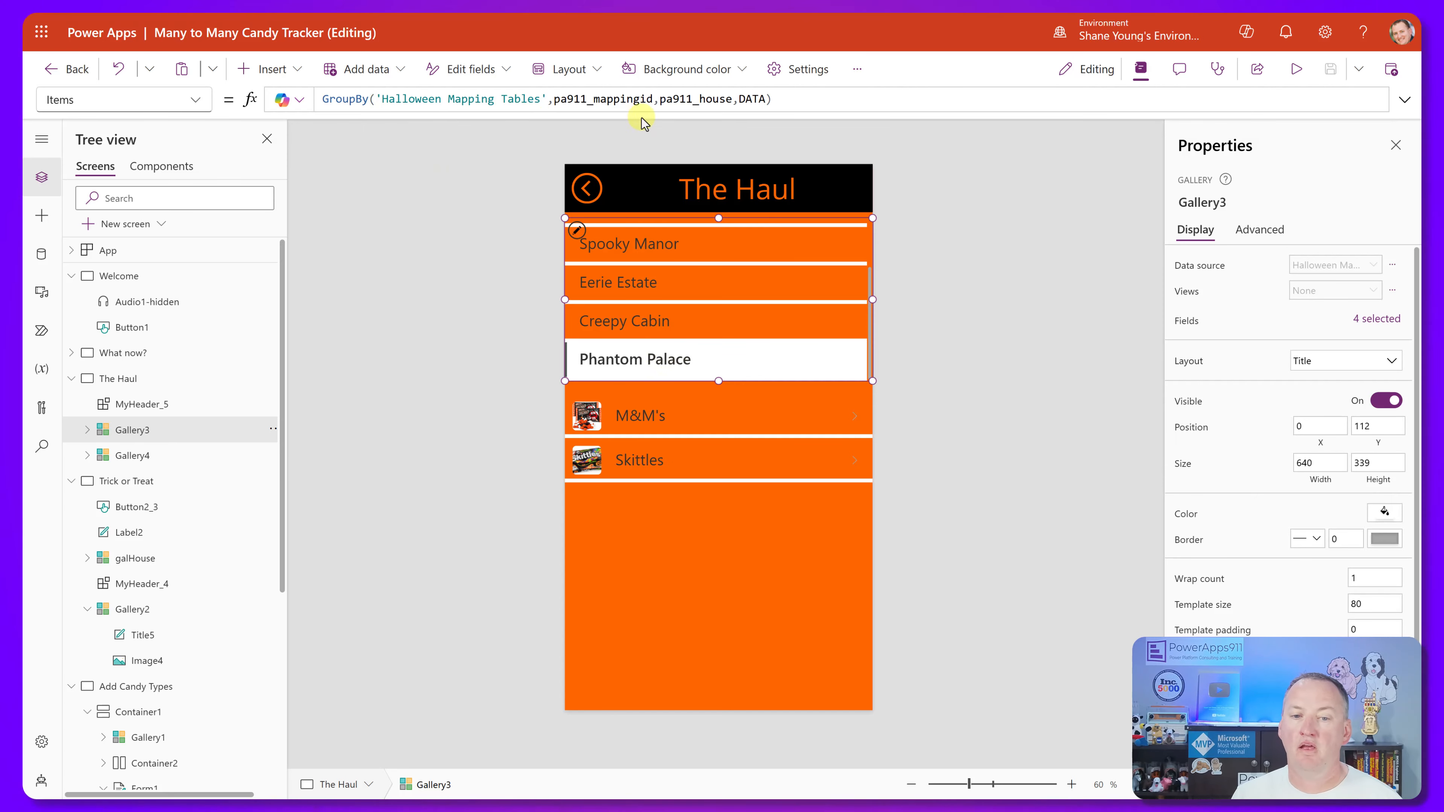
pyautogui.click(661, 292)
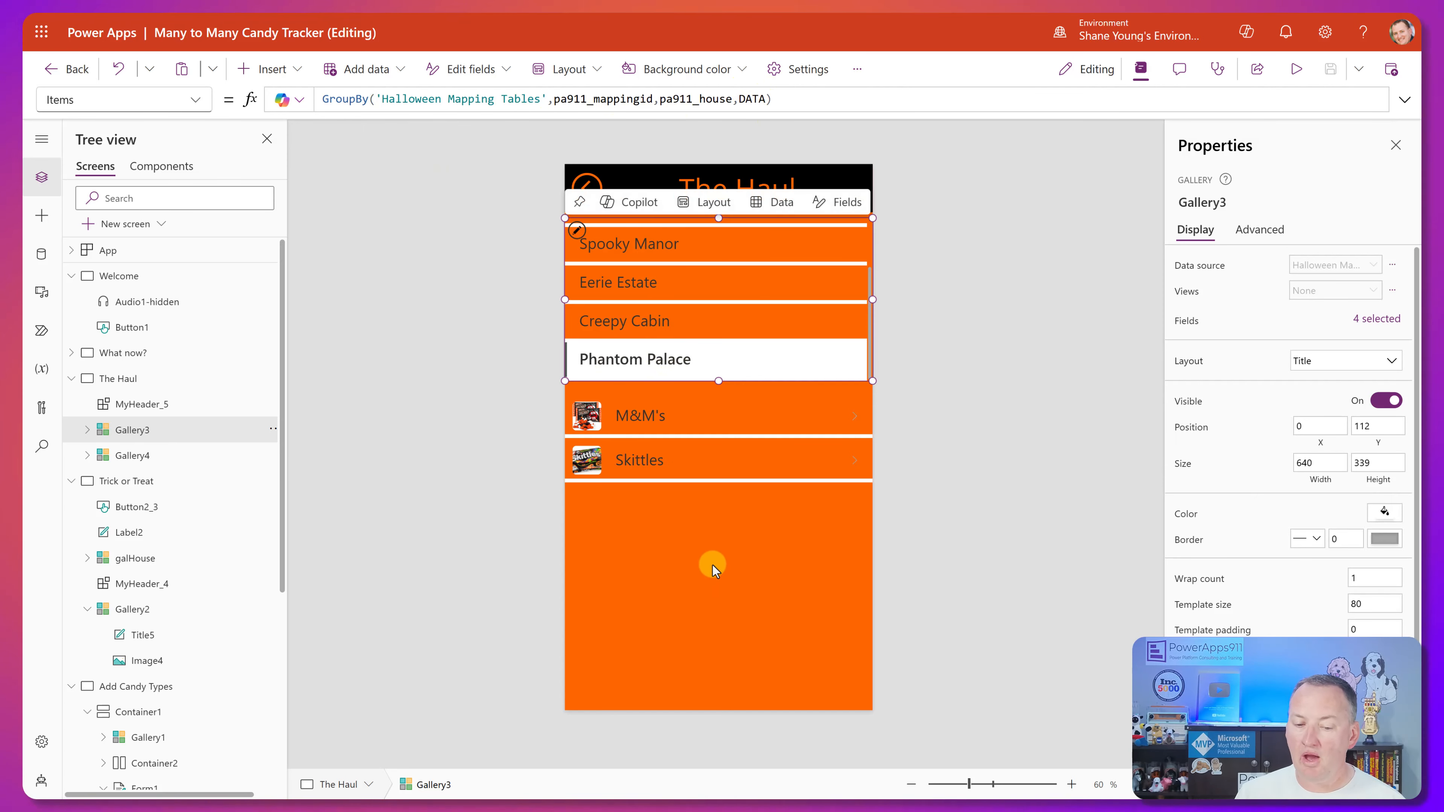
# Remove the House condition from the candy gallery's Items filter, keeping only 'Mapping ID' = Gallery3.Selected.pa911_mappingid.
pyautogui.click(722, 518)
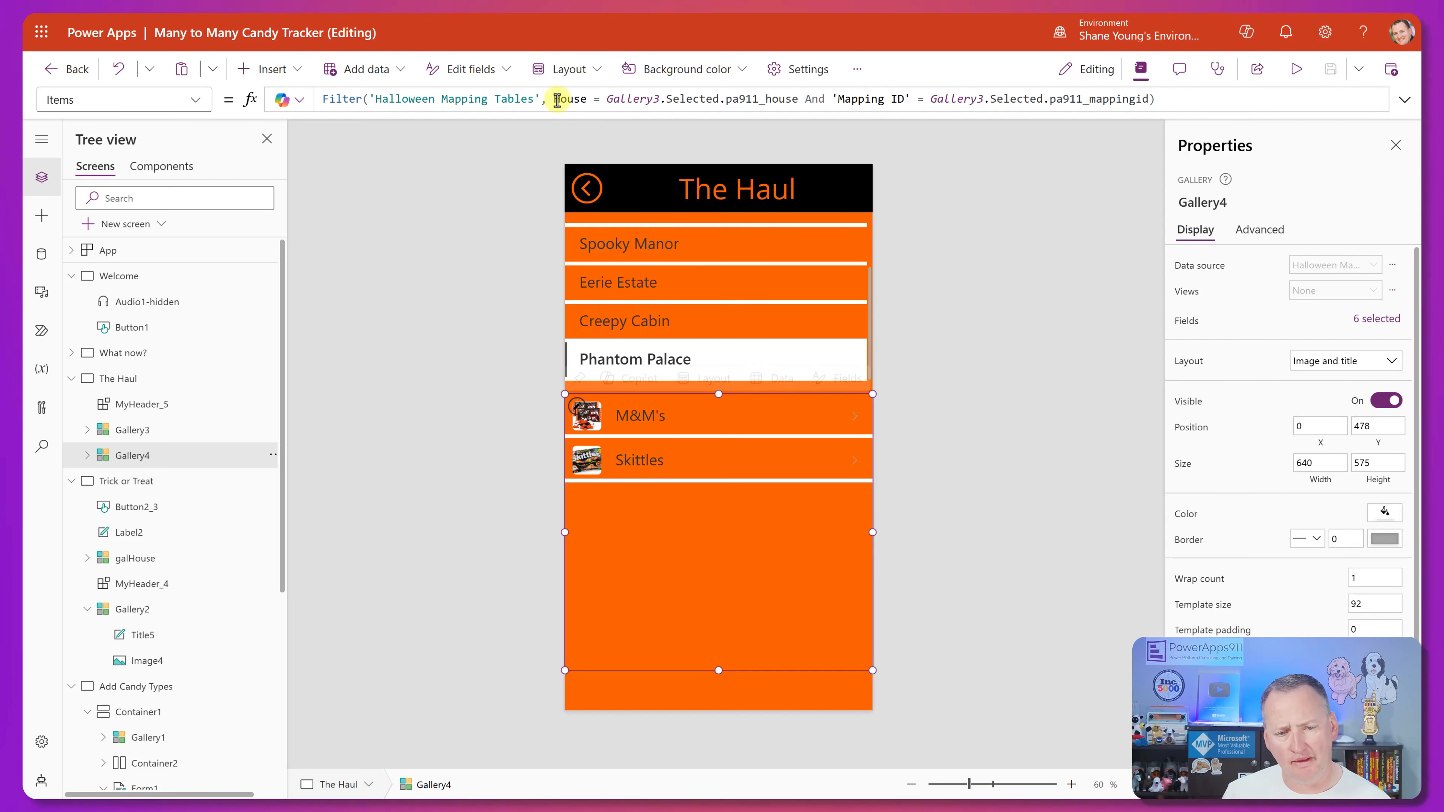
pyautogui.moveTo(552, 99); pyautogui.dragTo(618, 100)
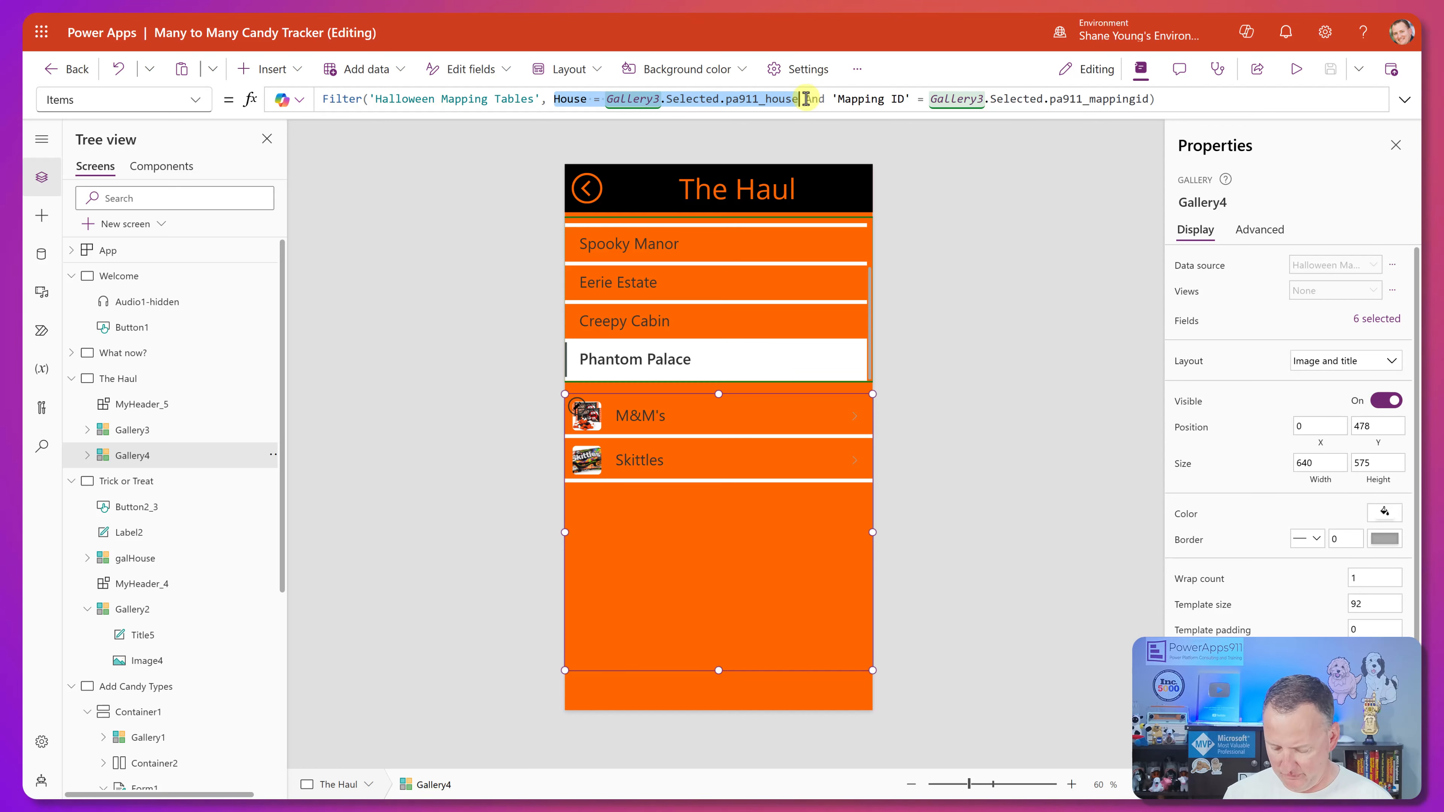
pyautogui.hotkey('shift', 'Right')
pyautogui.hotkey('shift', 'Right')
pyautogui.hotkey('shift', 'Right')
pyautogui.hotkey('shift', 'Right')
pyautogui.press('BackSpace')
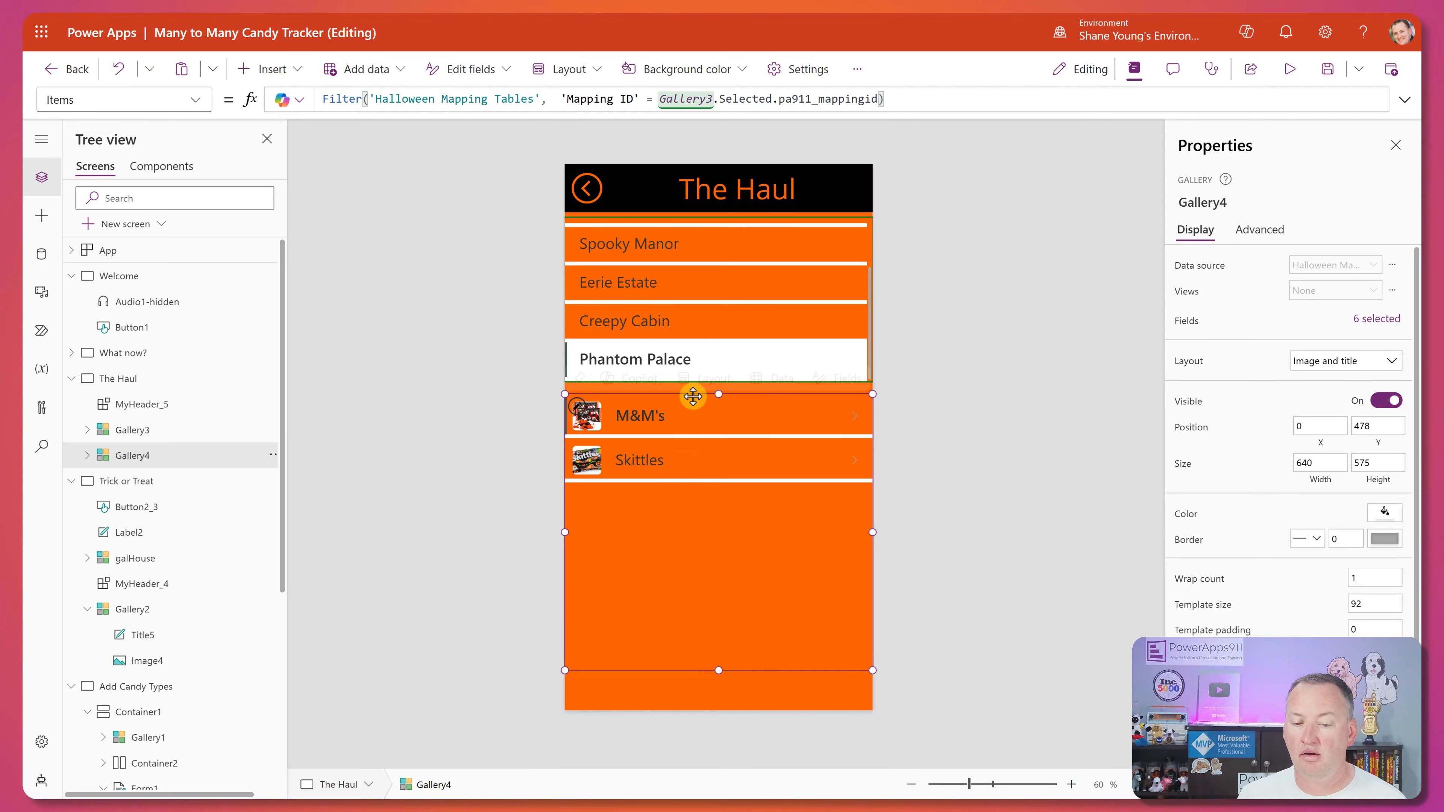
# Check the candy gallery for Creepy Cabin and Phantom Palace, and inspect the candy title's LookUp Text formula.
pyautogui.keyDown('alt'); pyautogui.click(682, 310); pyautogui.keyUp('alt')
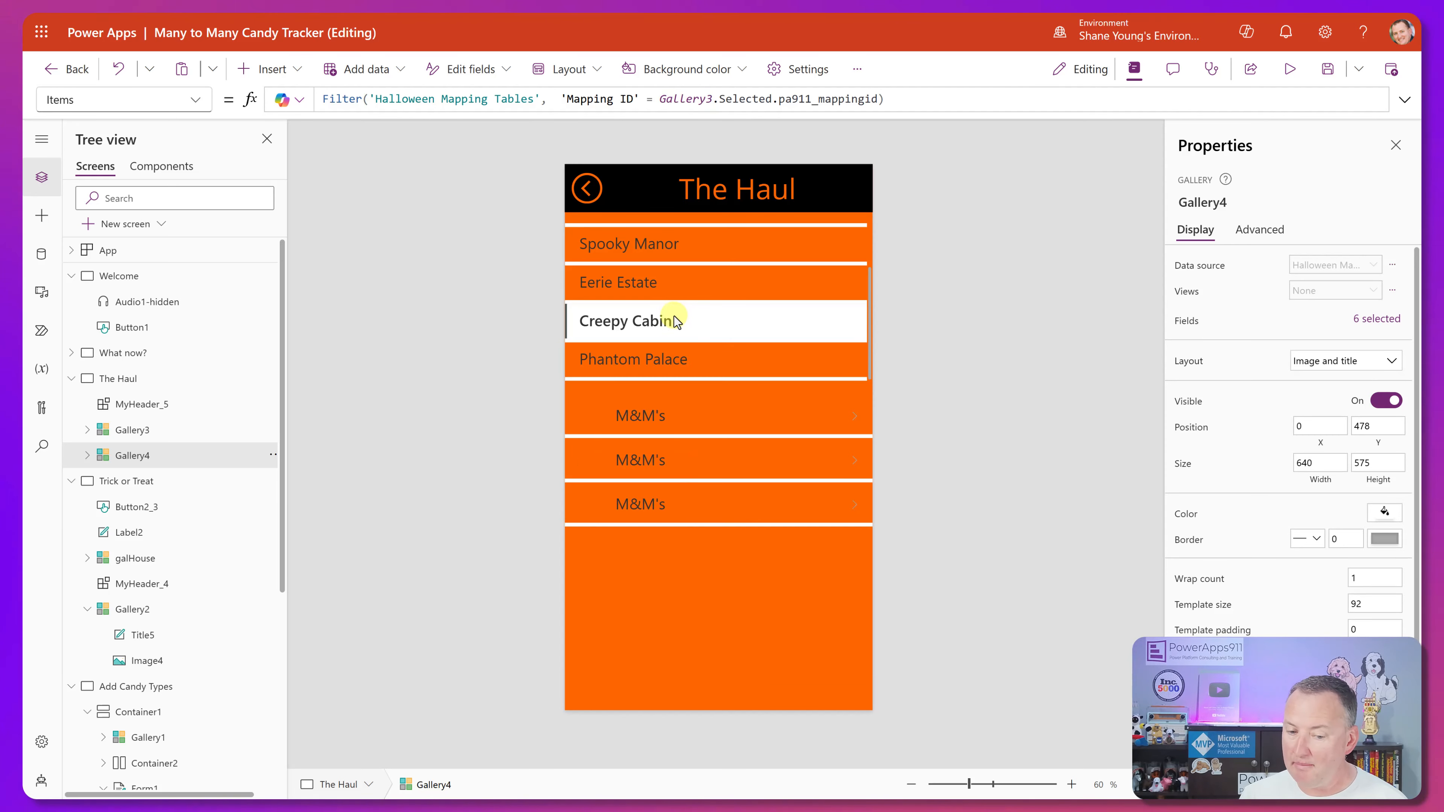
pyautogui.keyDown('alt'); pyautogui.click(691, 364); pyautogui.keyUp('alt')
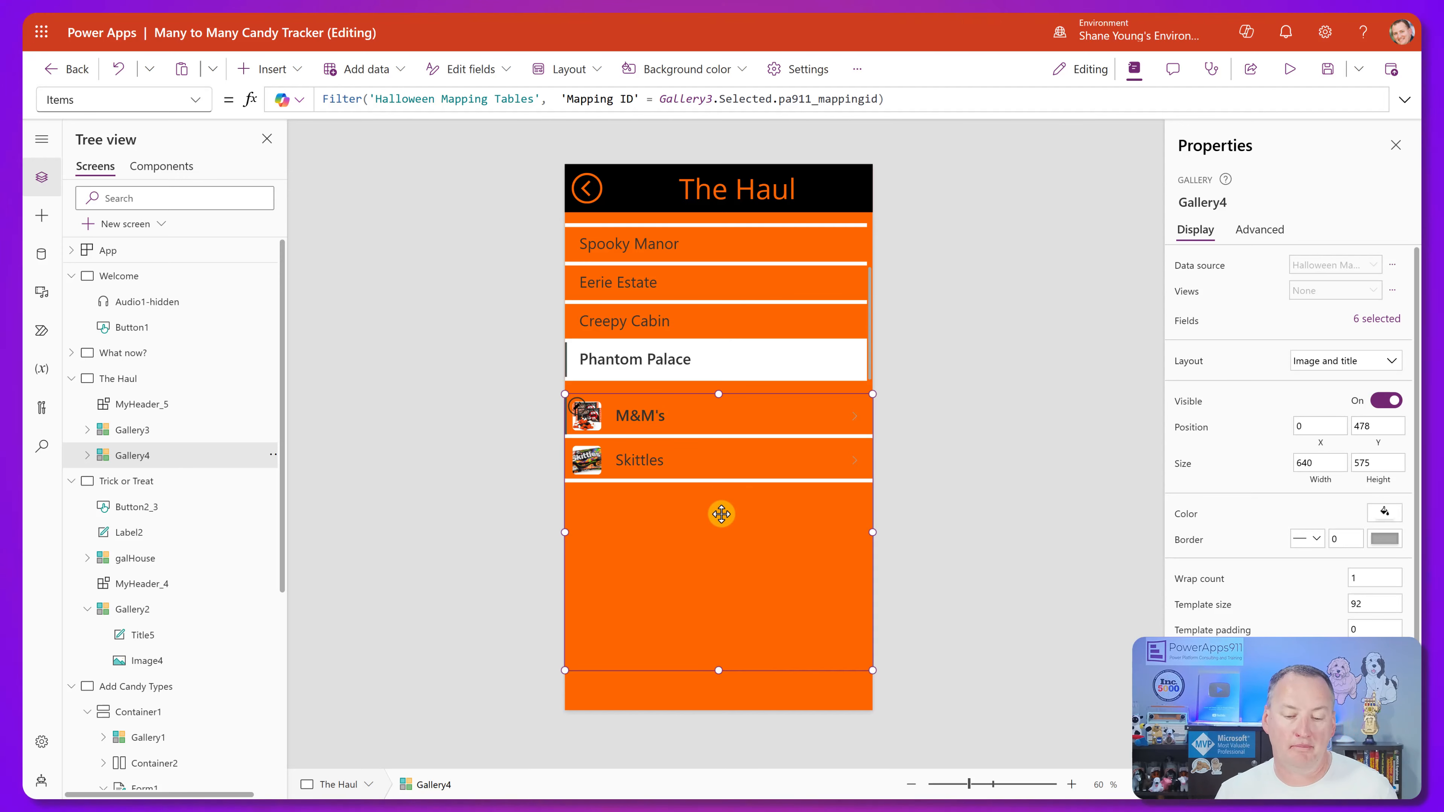
pyautogui.click(656, 416)
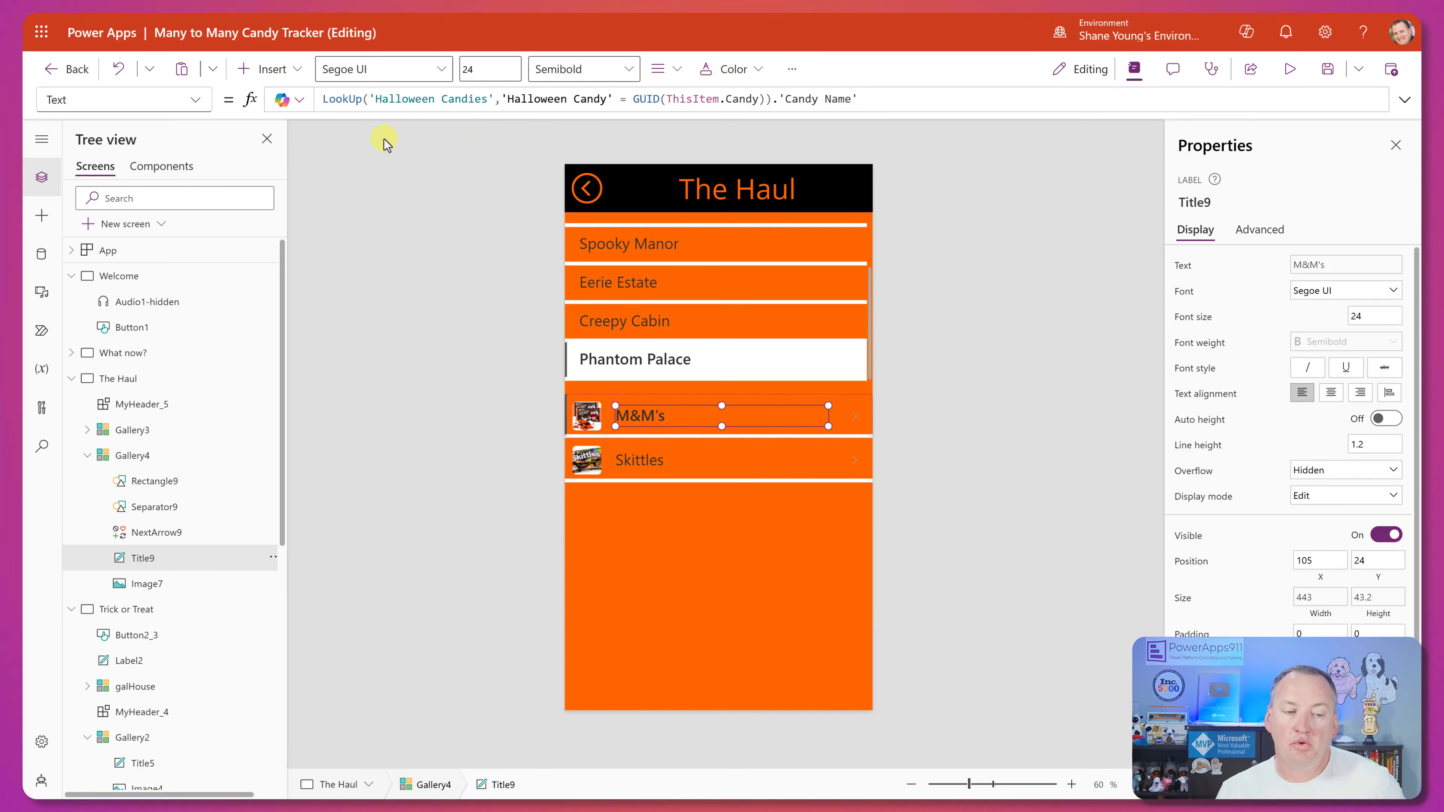
pyautogui.click(730, 565)
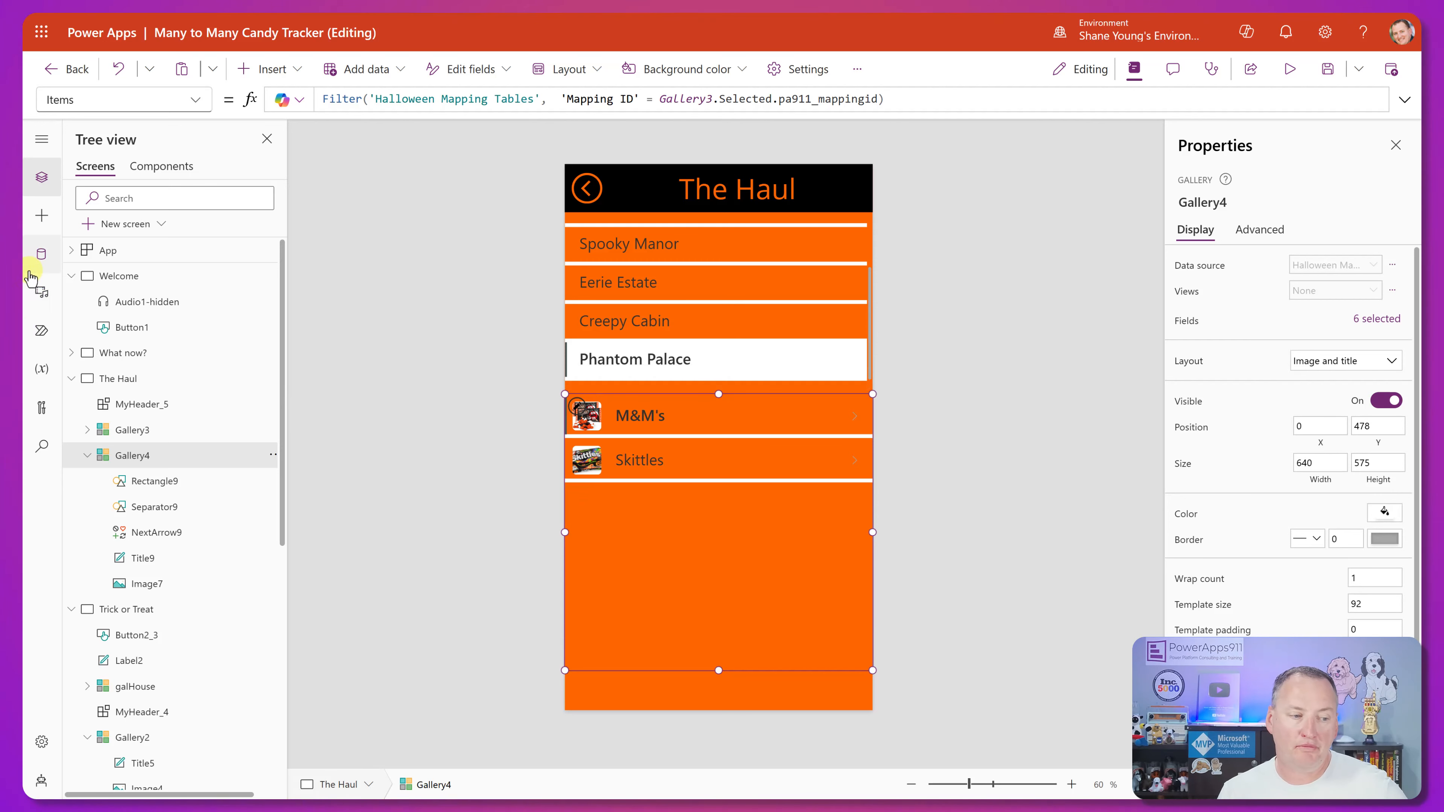
# Reopen the Halloween Mapping Tables data and mark the two 1:30 PM rows to examine their Candy IDs.
pyautogui.click(41, 254)
pyautogui.click(271, 330)
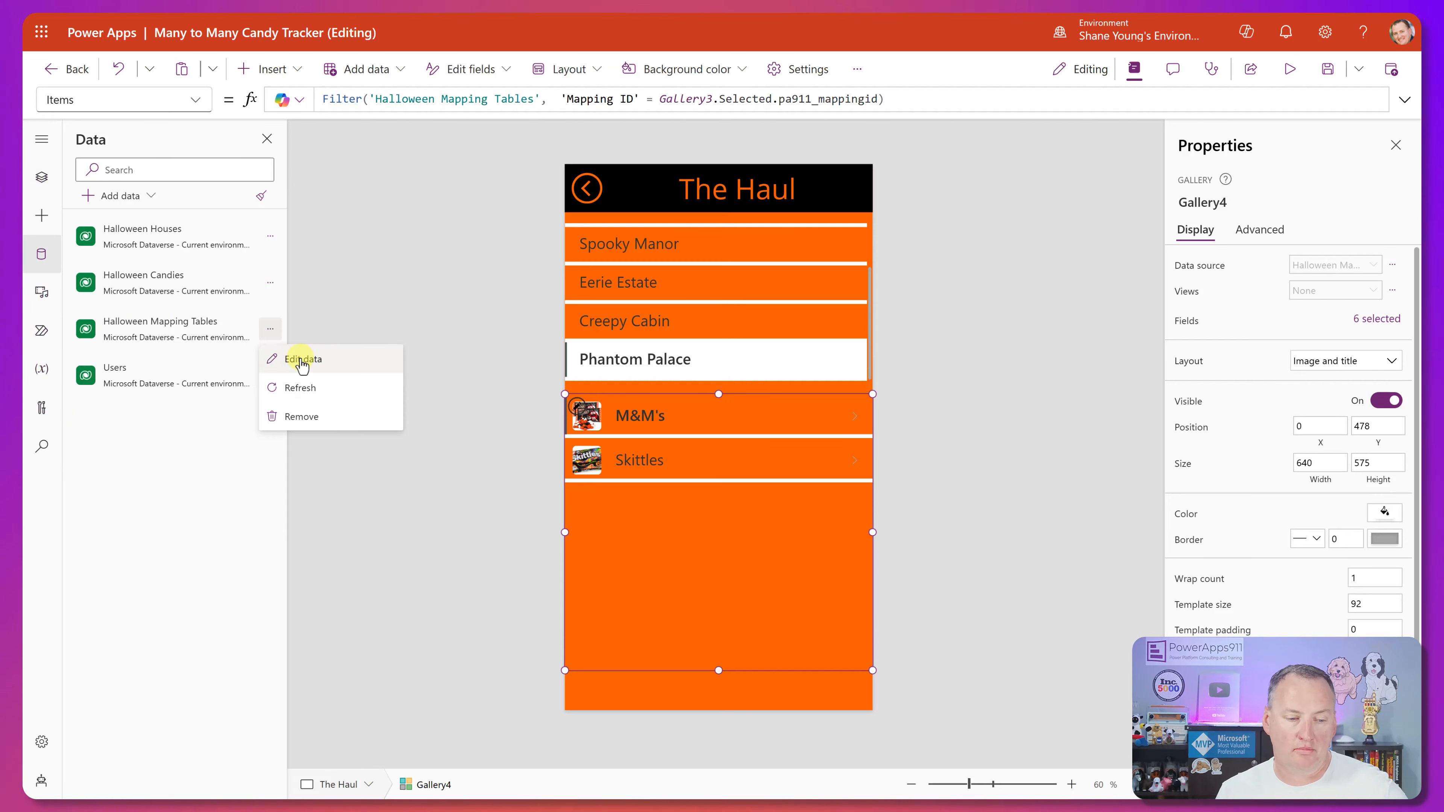
pyautogui.click(297, 358)
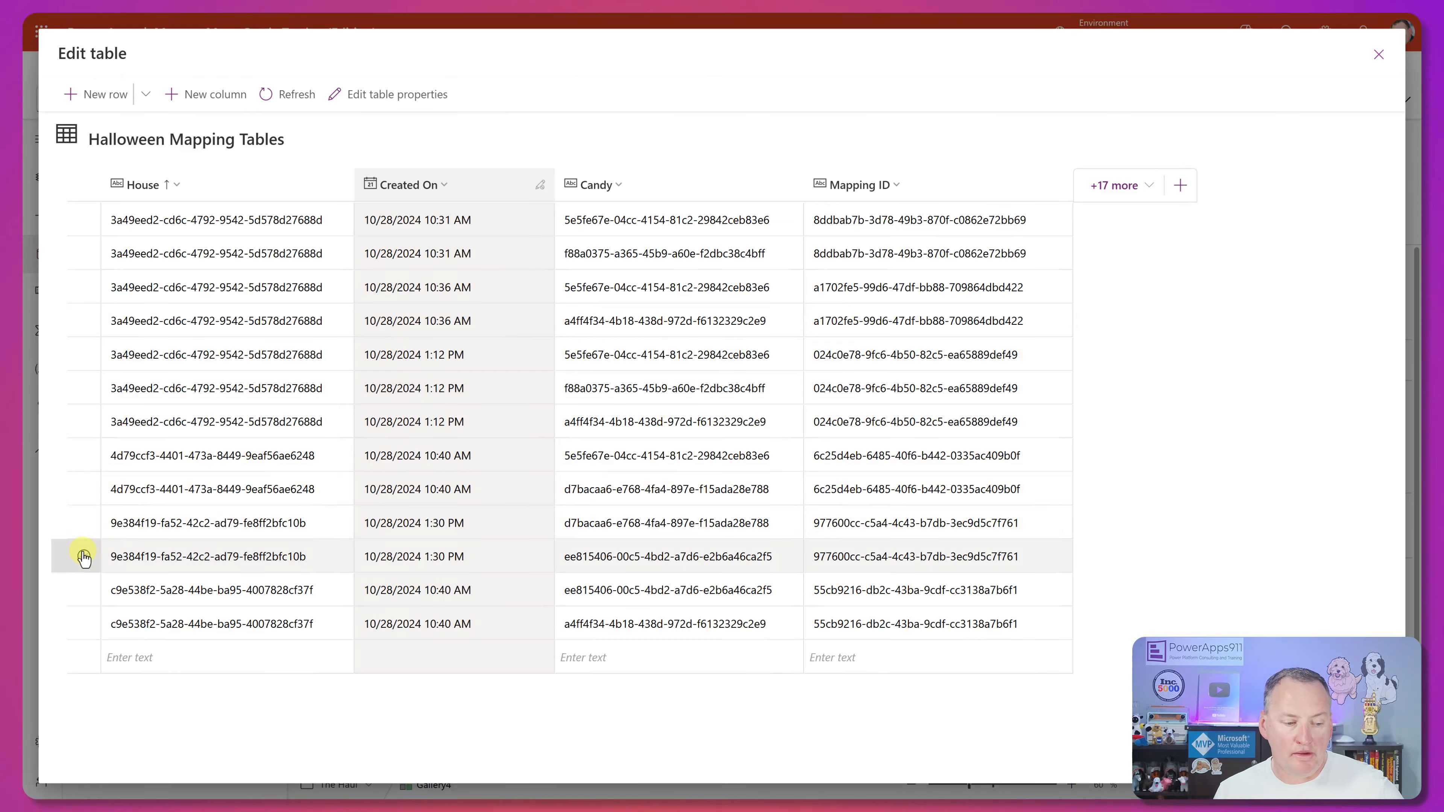
pyautogui.click(84, 522)
pyautogui.click(83, 556)
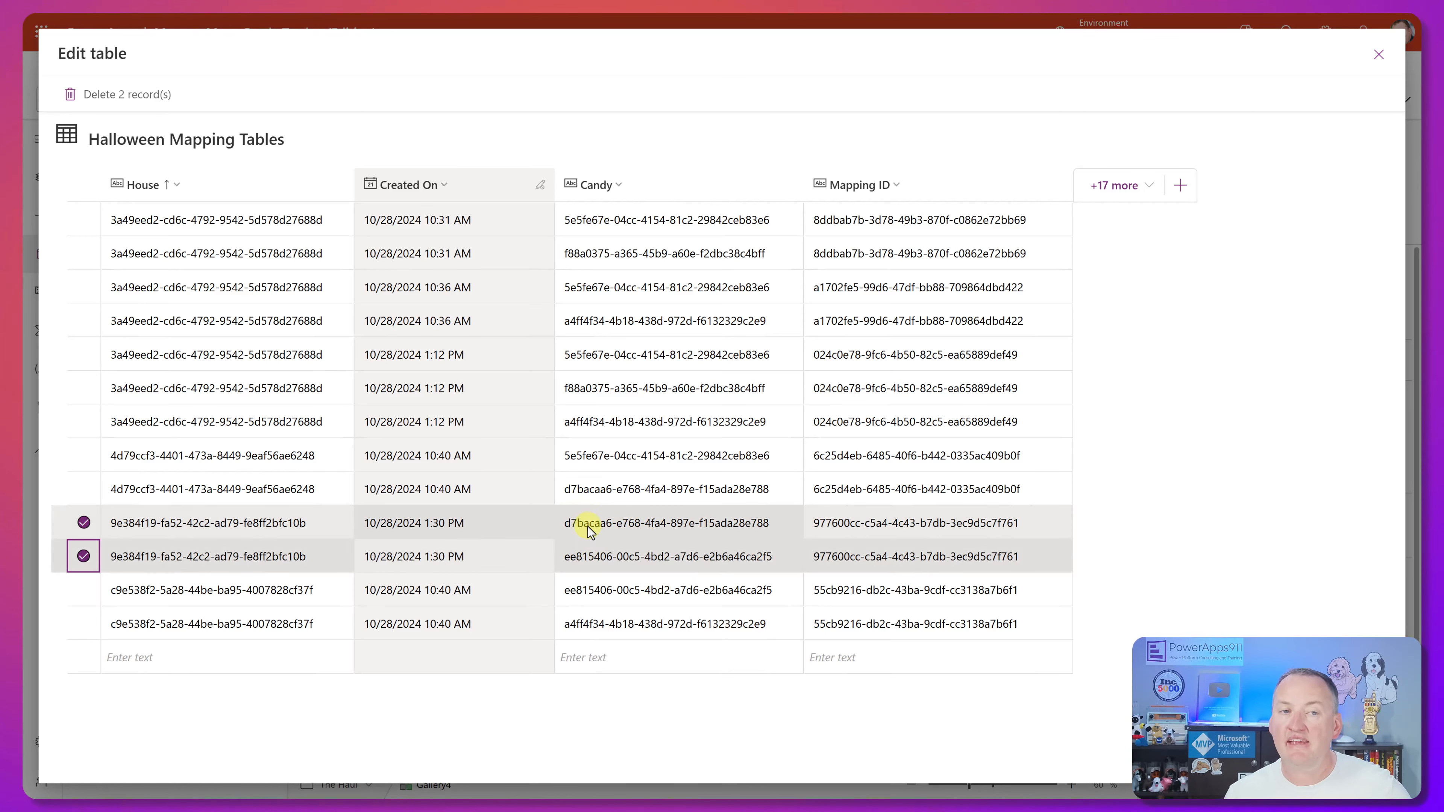
# Close the mapping table data and inspect the formulas behind the candy title, candy photo, house gallery and house title in The Haul.
pyautogui.click(1371, 57)
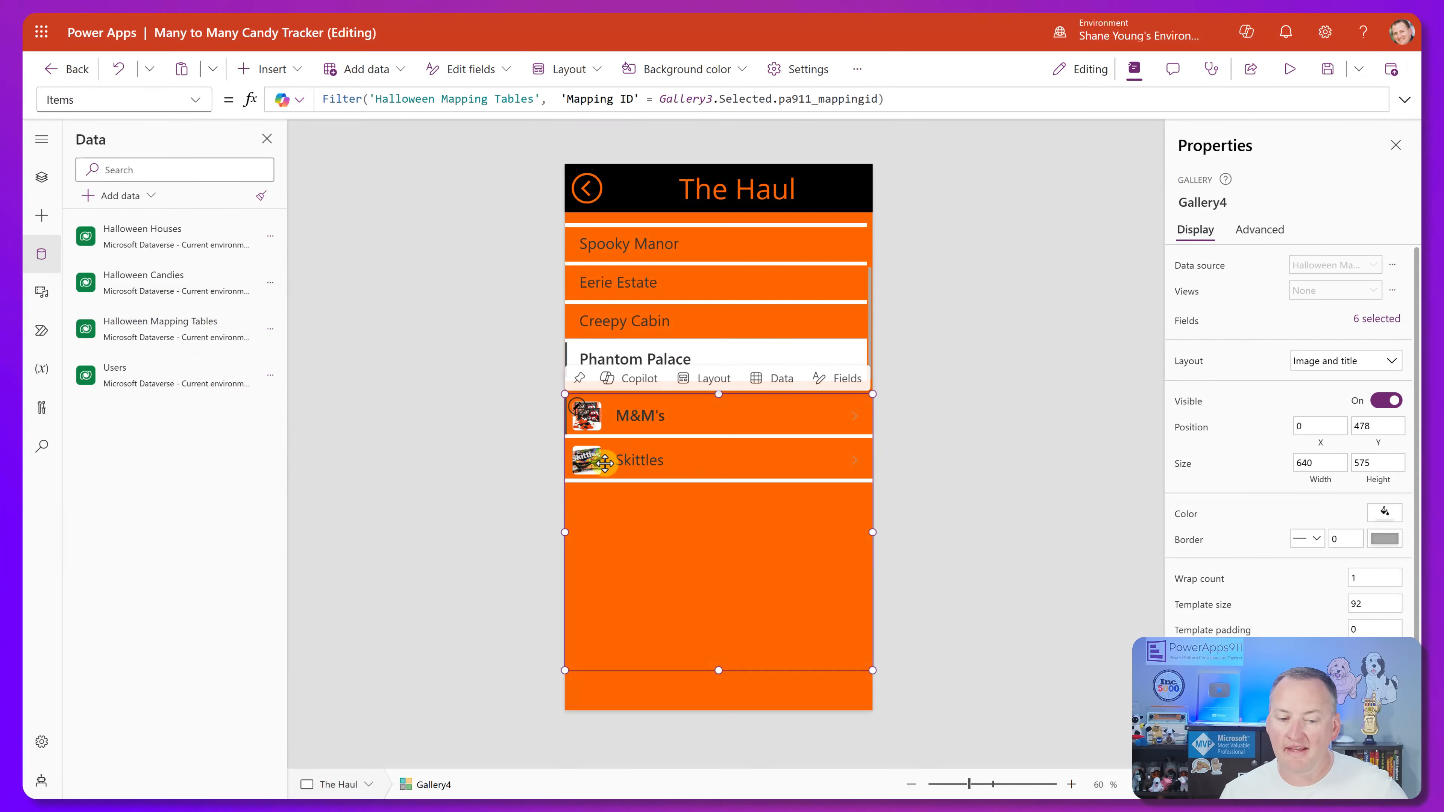
pyautogui.click(760, 414)
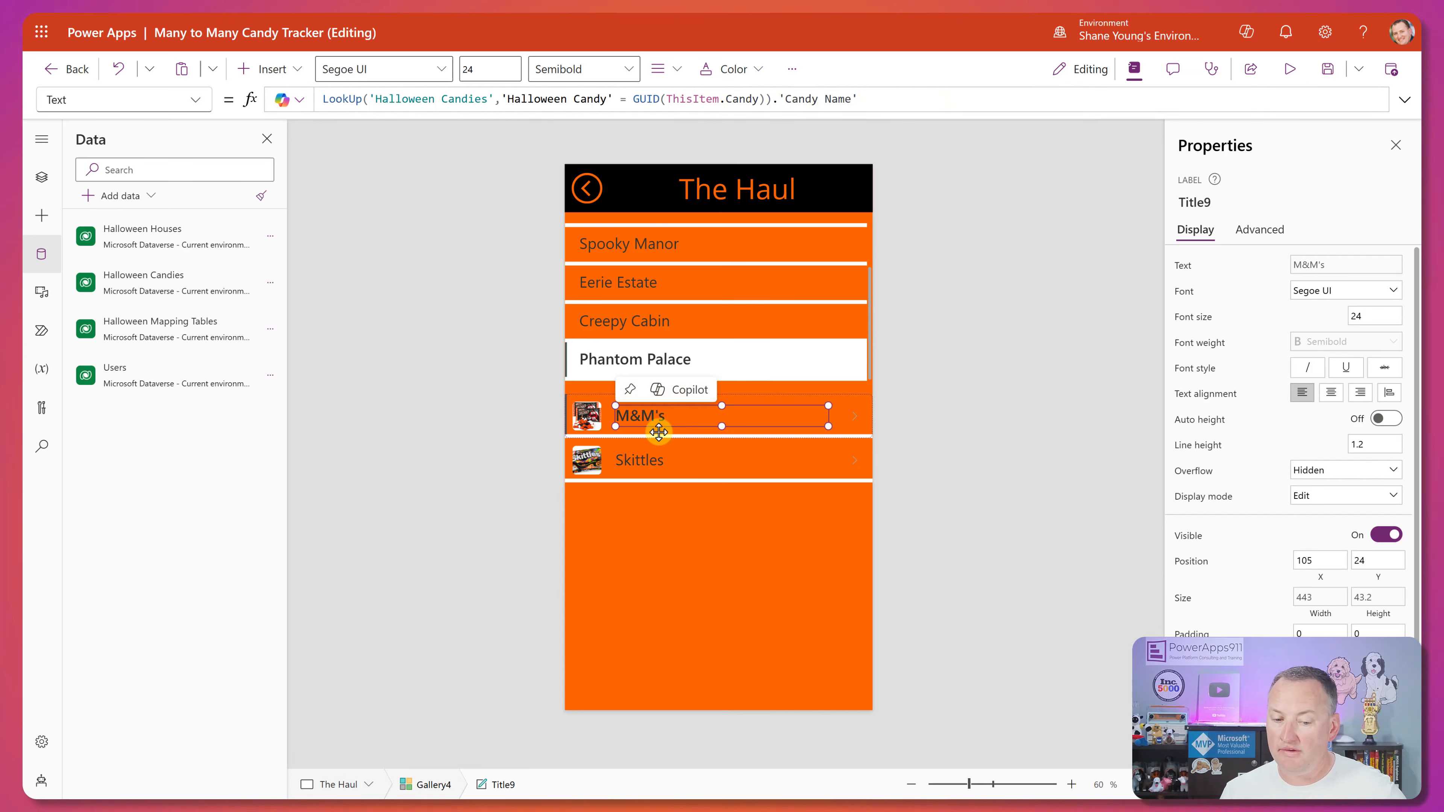
pyautogui.click(594, 424)
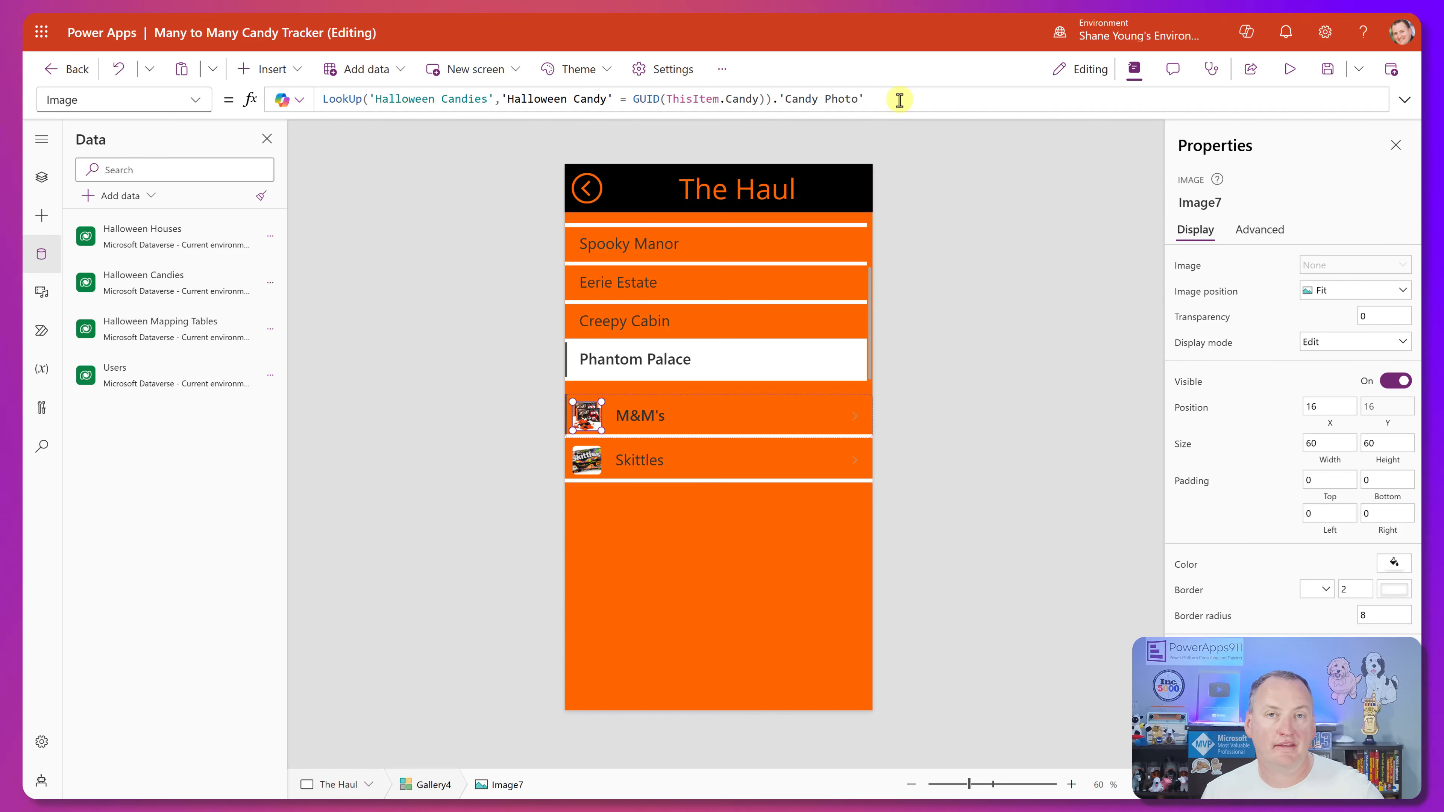
pyautogui.click(668, 373)
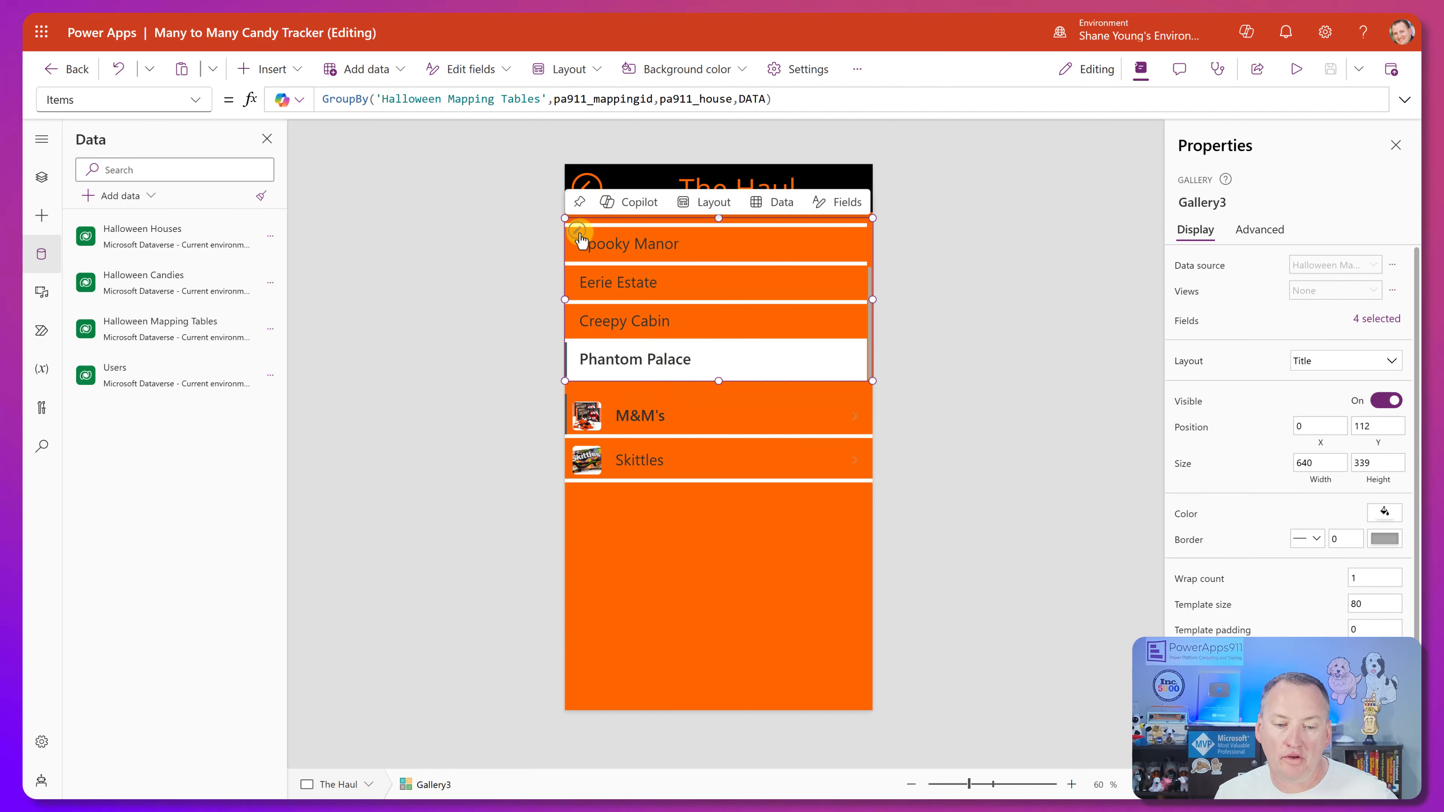
pyautogui.click(658, 236)
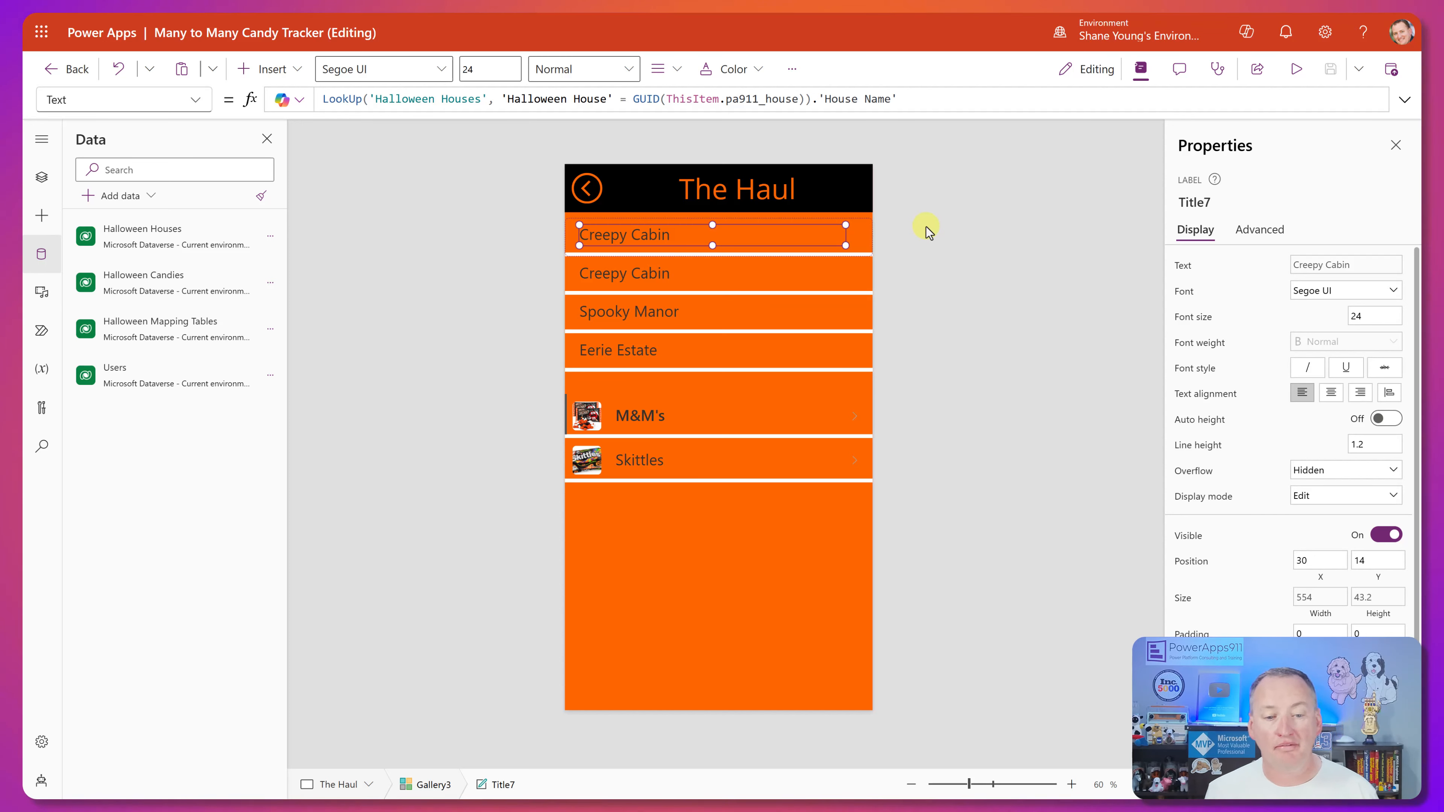
# Go to the Manage Homes screen and add a text label next to the house details in the houses gallery's row template.
pyautogui.keyDown('alt'); pyautogui.click(581, 199); pyautogui.keyUp('alt')
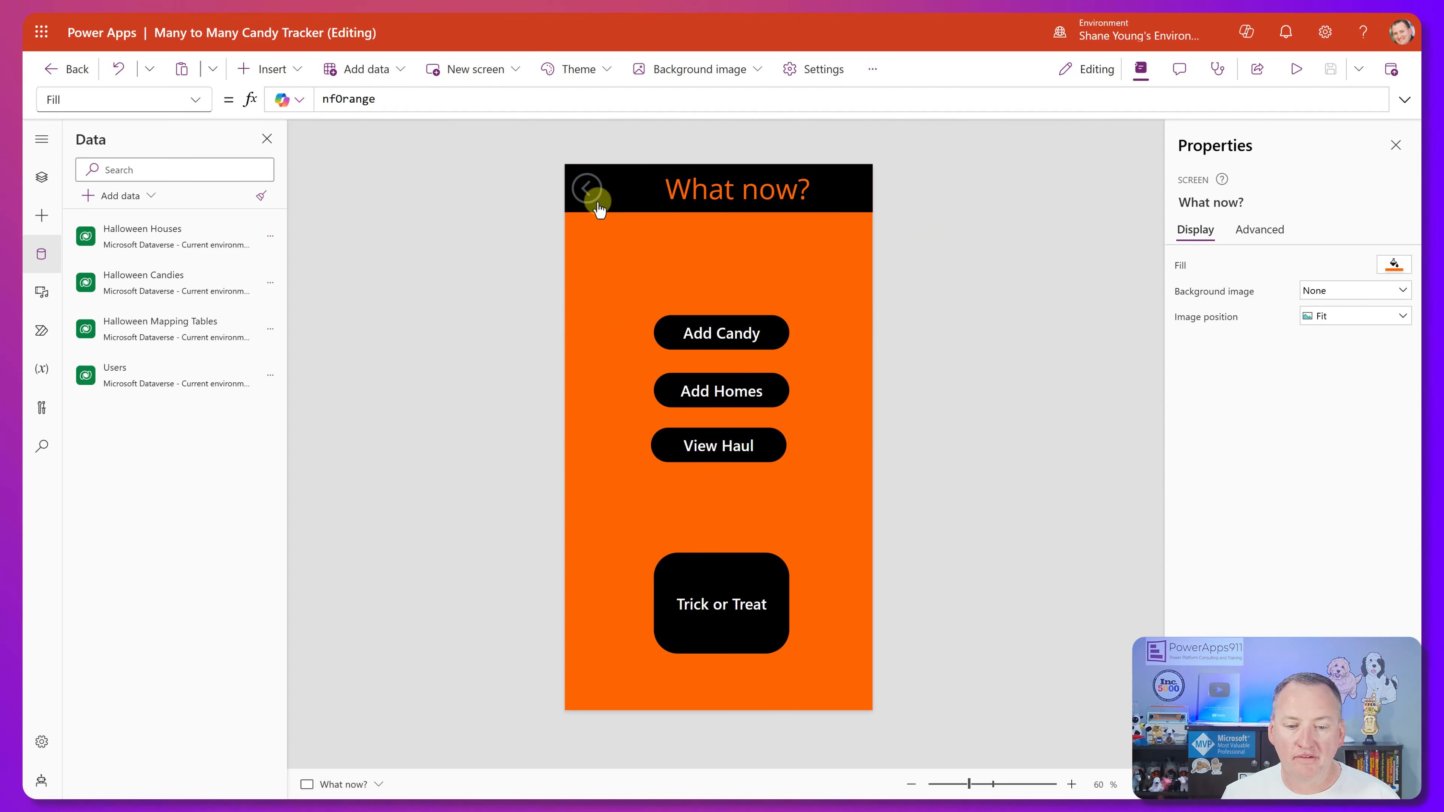
pyautogui.keyDown('alt'); pyautogui.click(693, 390); pyautogui.keyUp('alt')
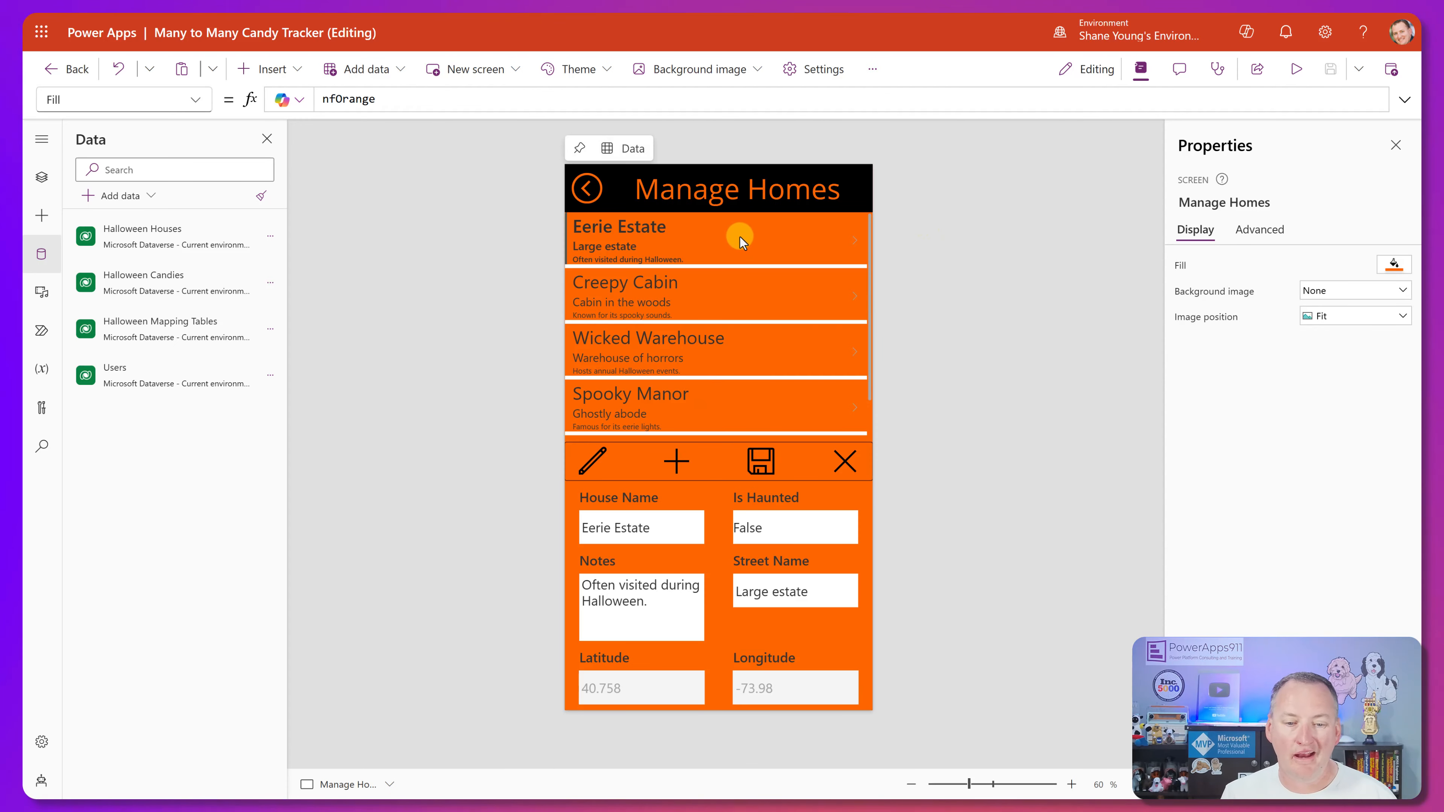
pyautogui.click(751, 240)
pyautogui.click(679, 222)
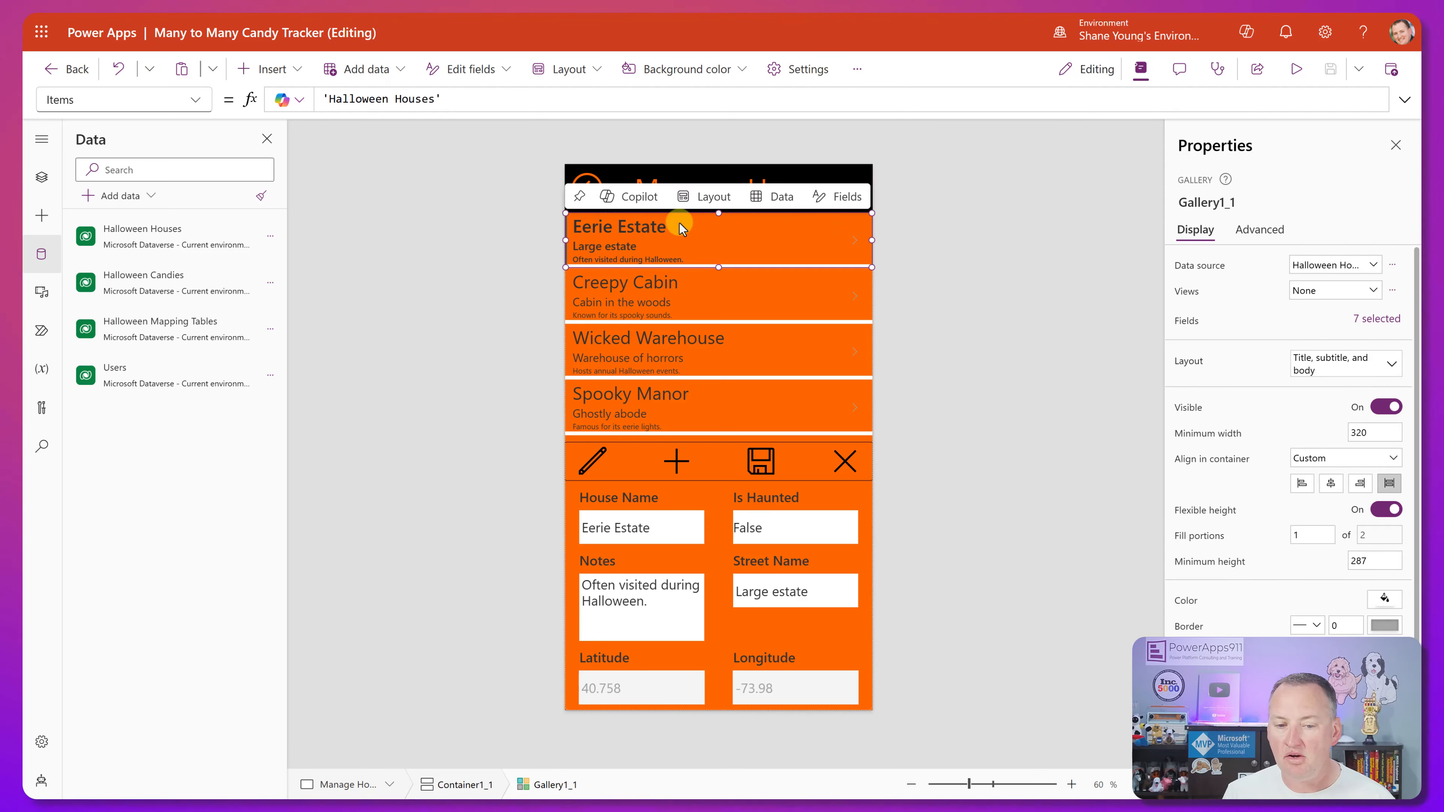
pyautogui.click(269, 69)
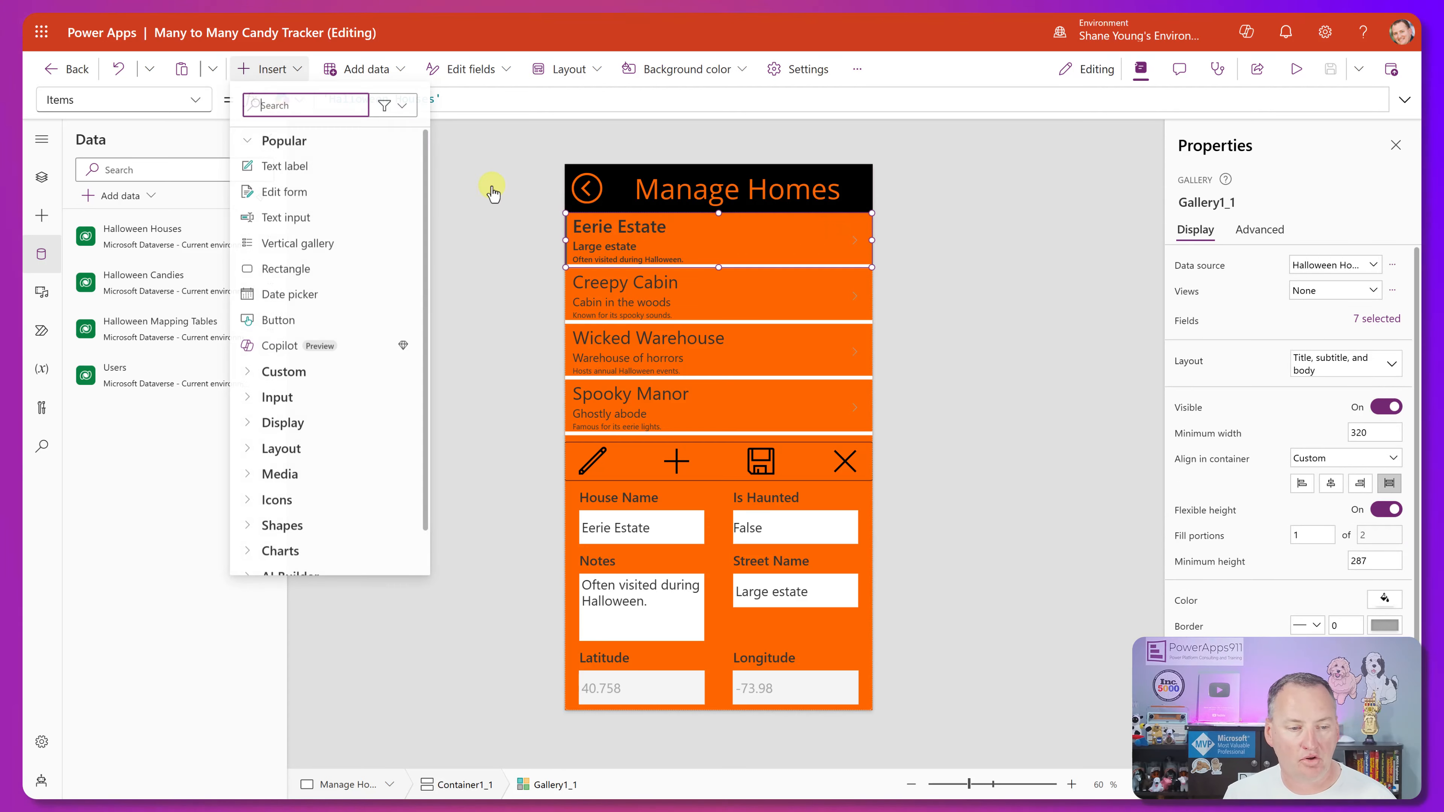
pyautogui.moveTo(596, 228); pyautogui.dragTo(768, 239)
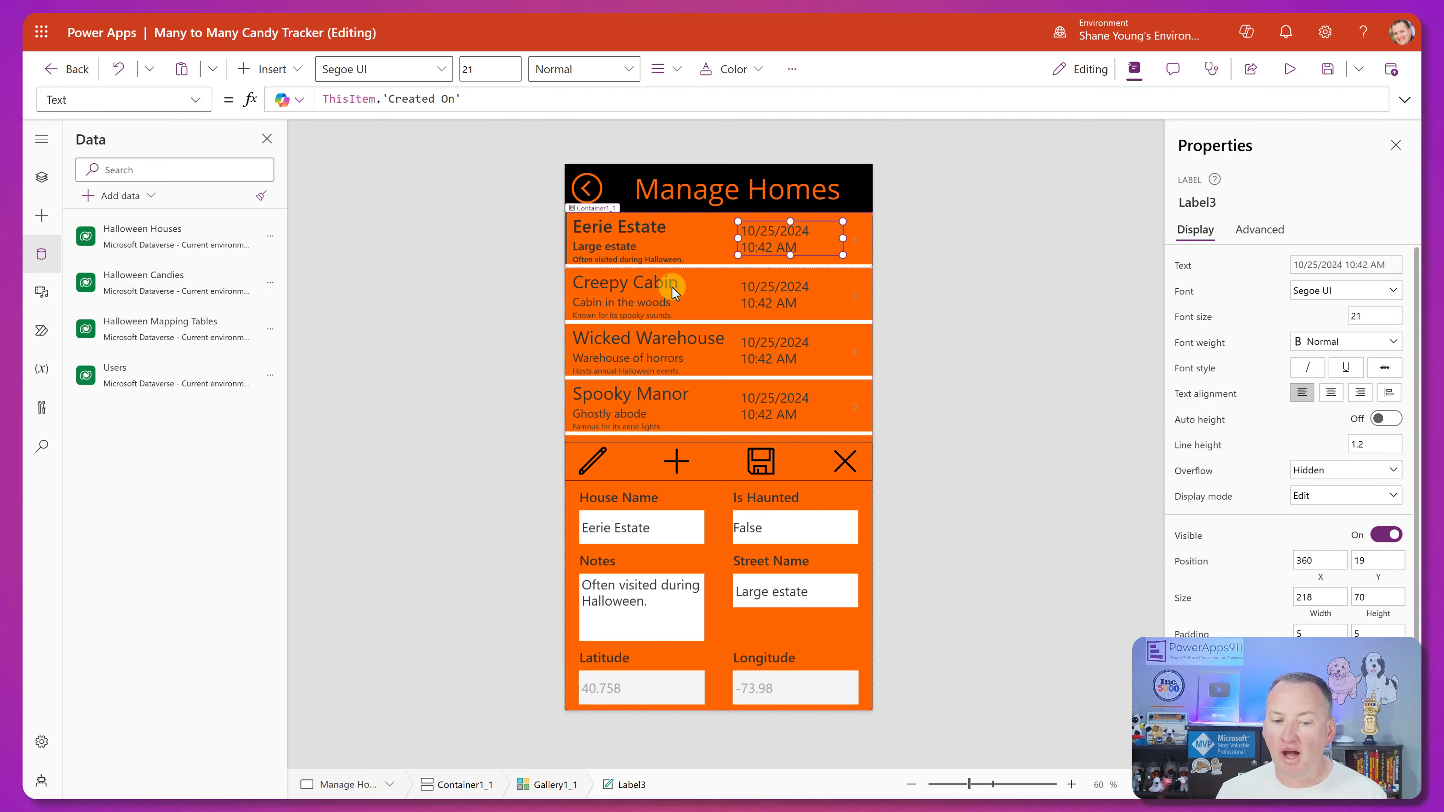
# Replace the new label's Text formula with the beginning of a row count over the mapping table: CountRows(Filter('Halloween Mapping Tables',.
pyautogui.click(490, 98)
pyautogui.moveTo(468, 100); pyautogui.dragTo(253, 114)
pyautogui.press('BackSpace')
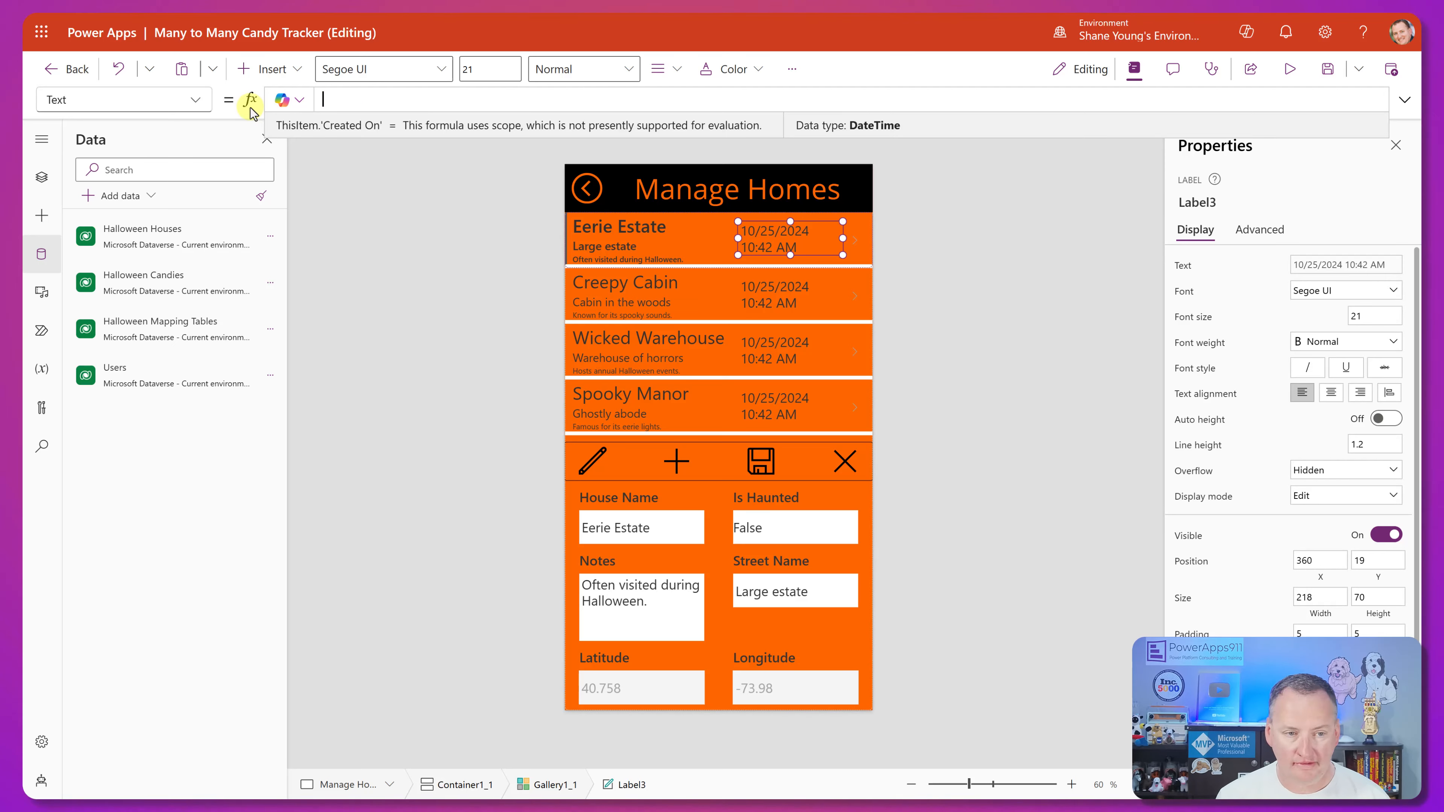
pyautogui.write('countr')
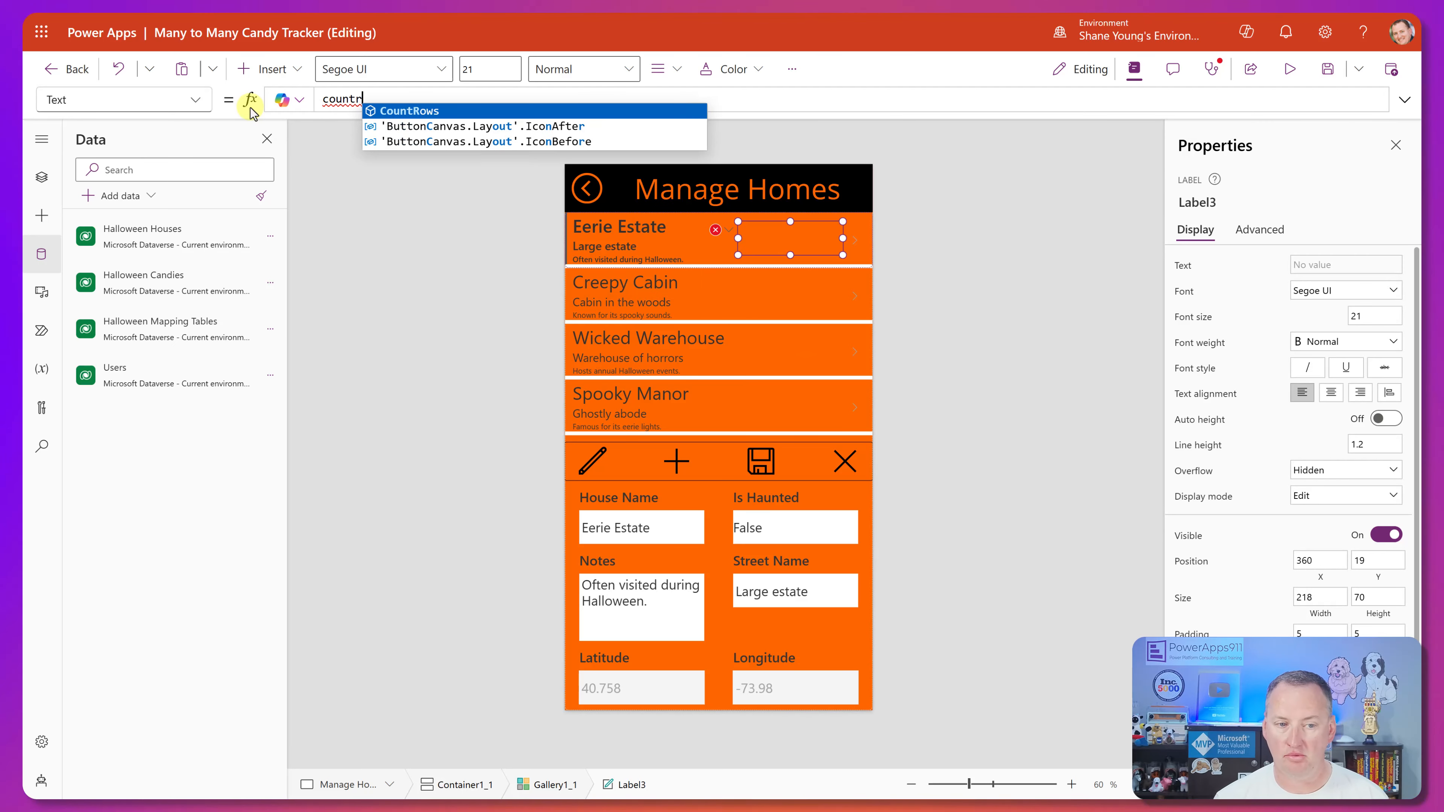
pyautogui.press('Tab')
pyautogui.write('filter')
pyautogui.press('Tab')
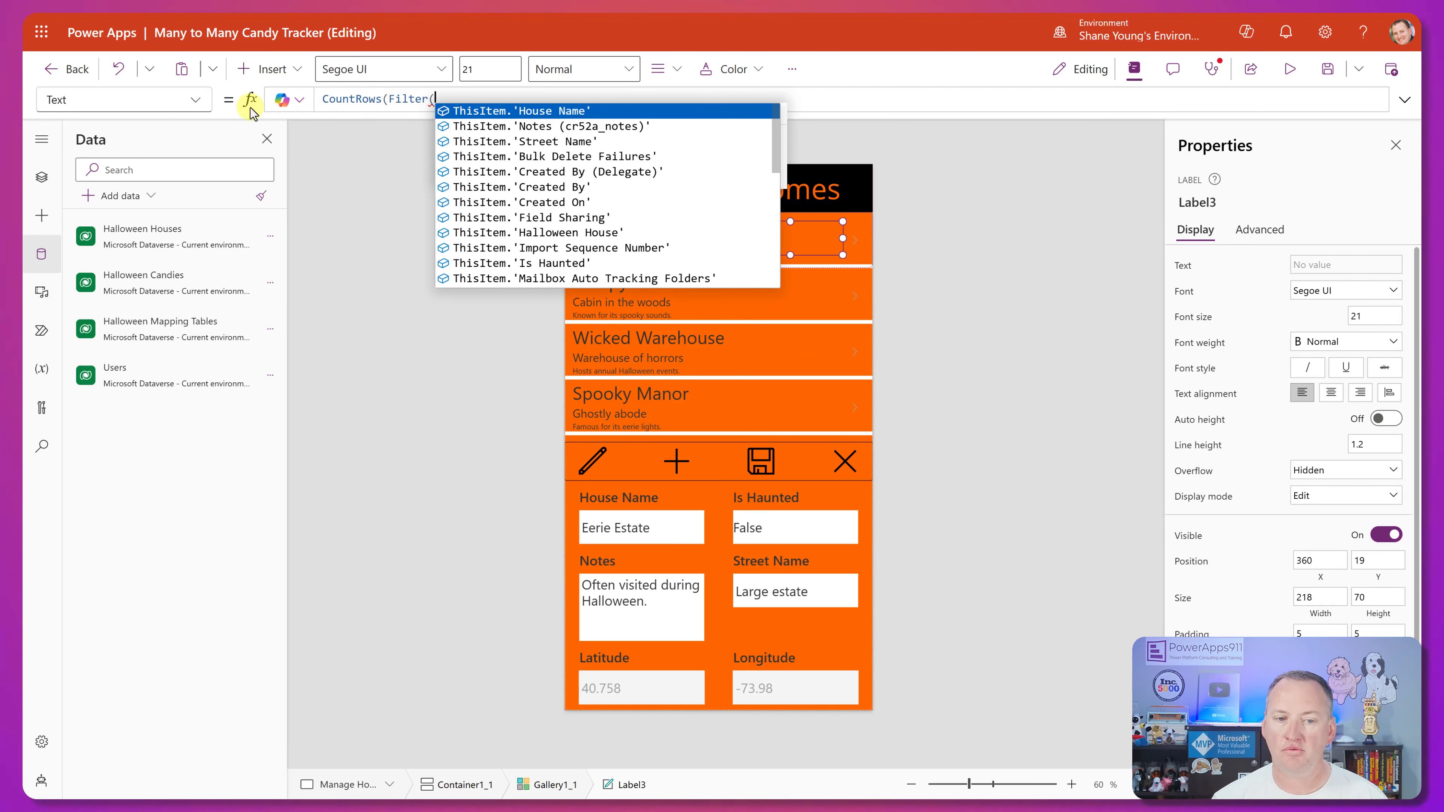
pyautogui.write('map')
pyautogui.press('BackSpace')
pyautogui.press('BackSpace')
pyautogui.press('BackSpace')
pyautogui.write('hall')
pyautogui.press('Down')
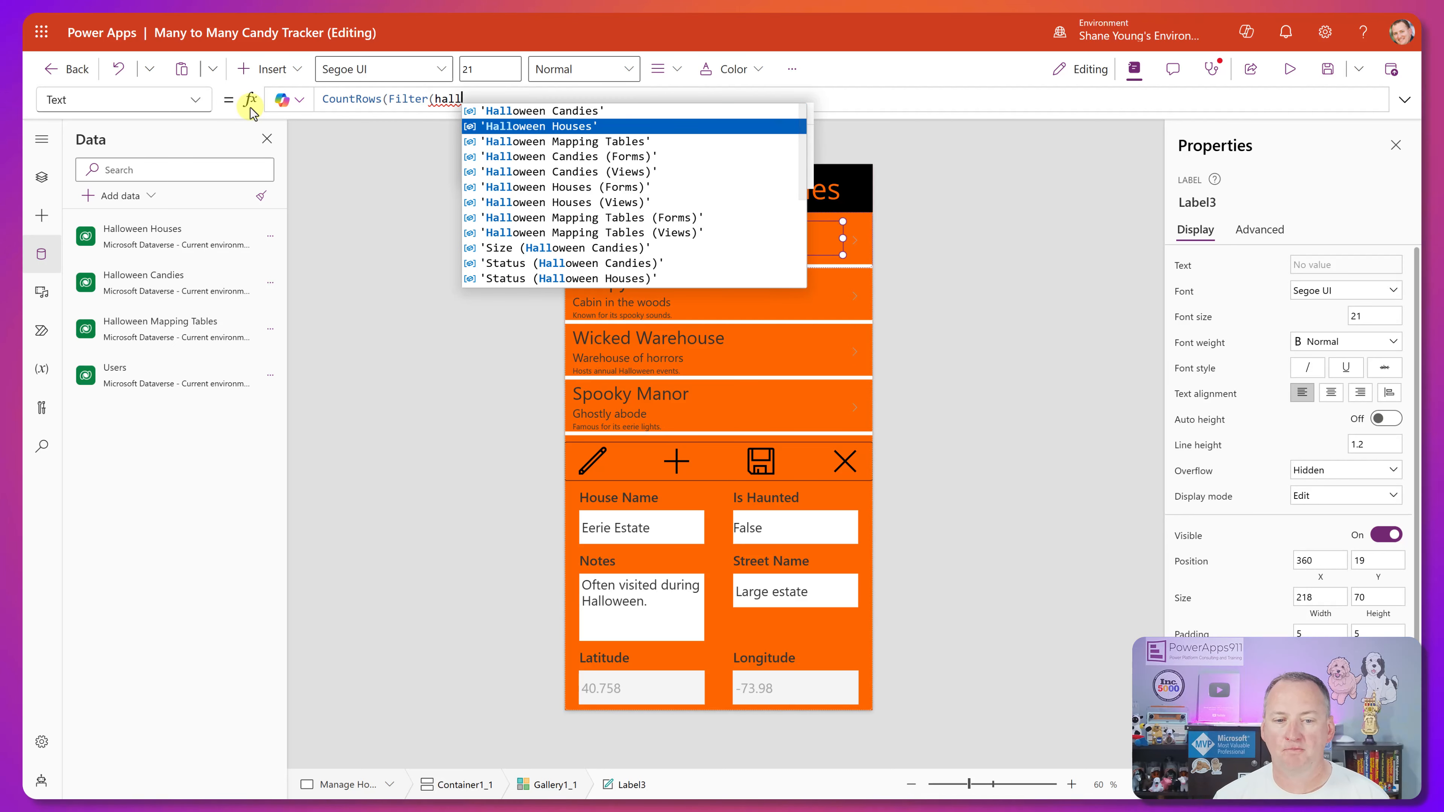
pyautogui.press('Down')
pyautogui.press('Tab')
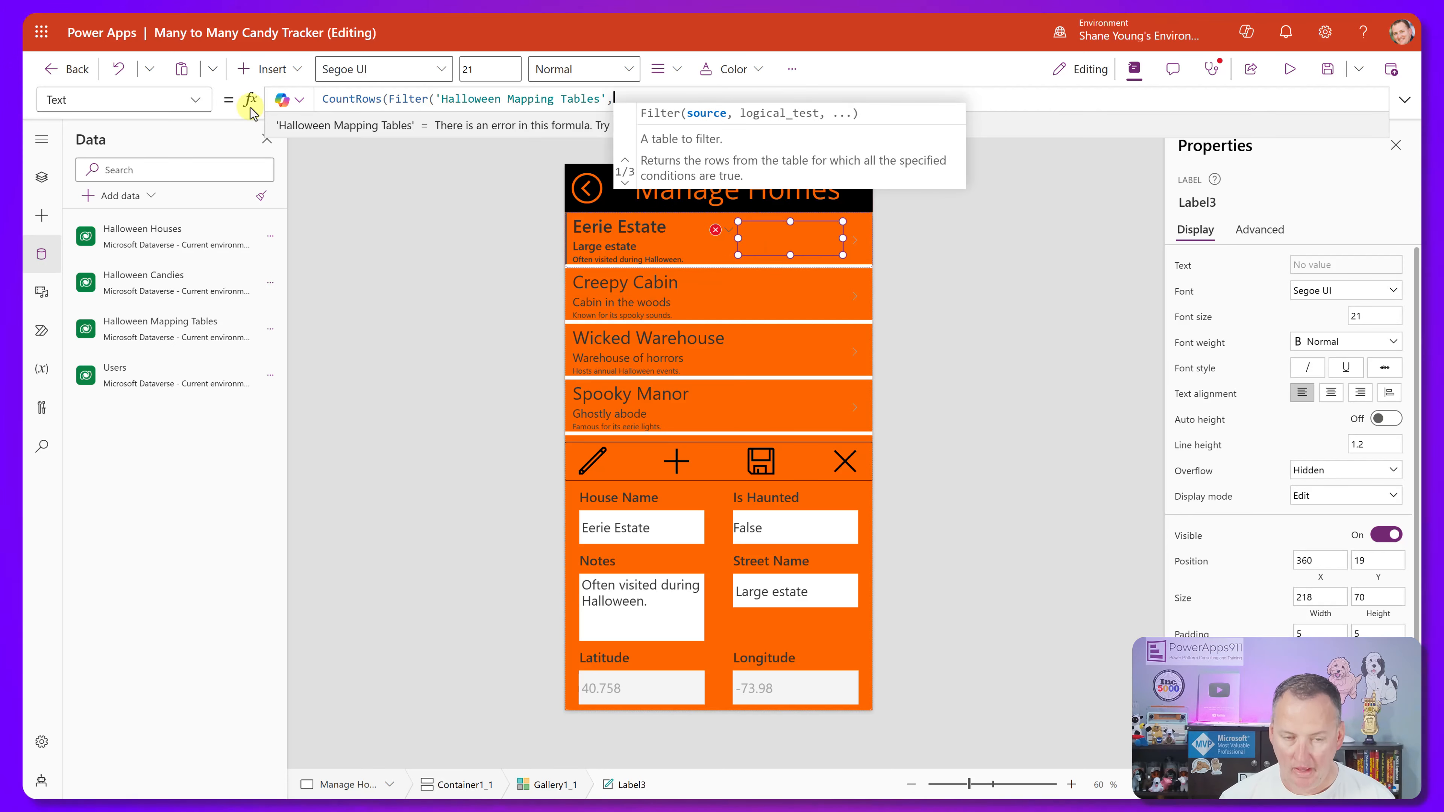
# Complete the label's count formula with the condition House = Text(ThisItem.'Halloween House') and close all the brackets.
pyautogui.write(', ')
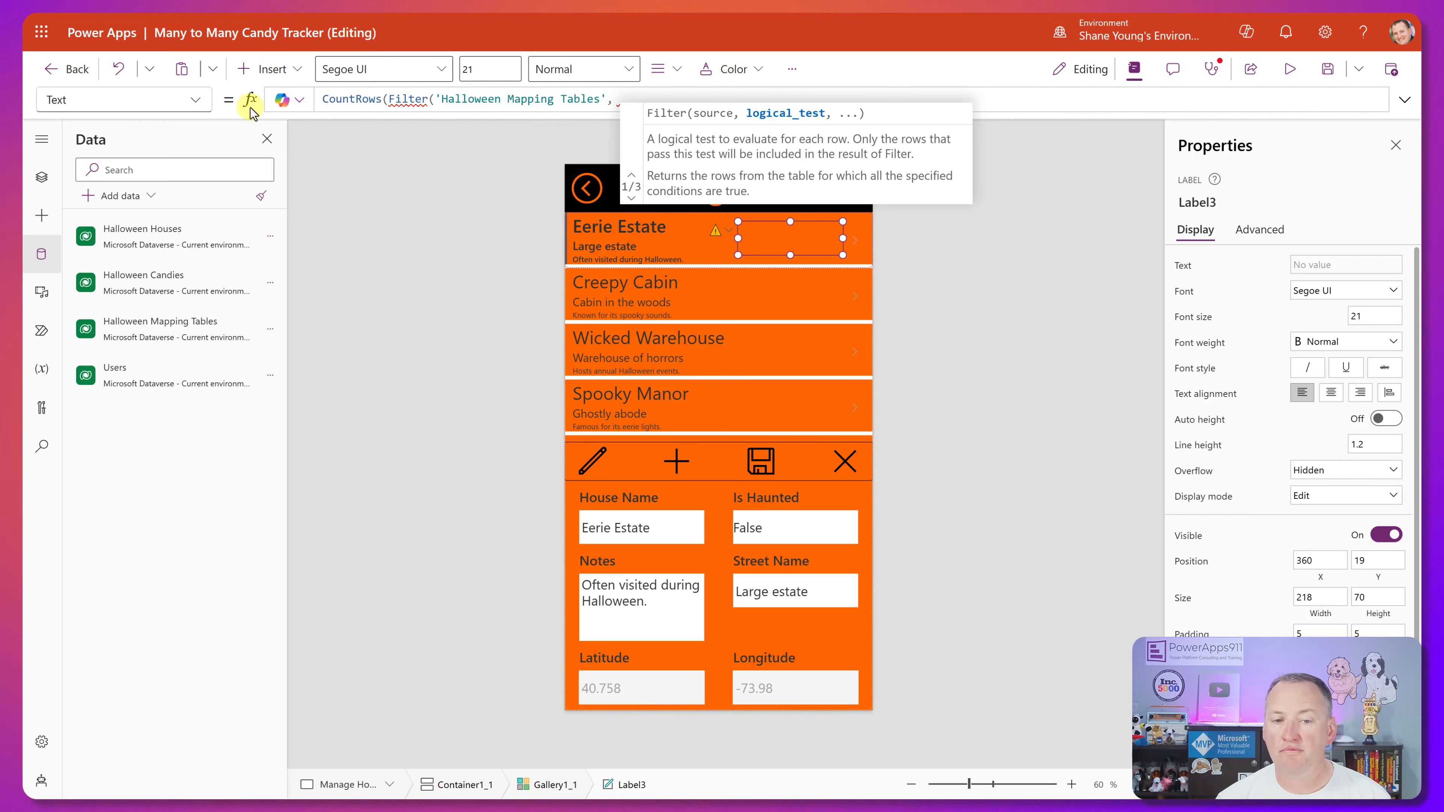
pyautogui.write('house')
pyautogui.press('Tab')
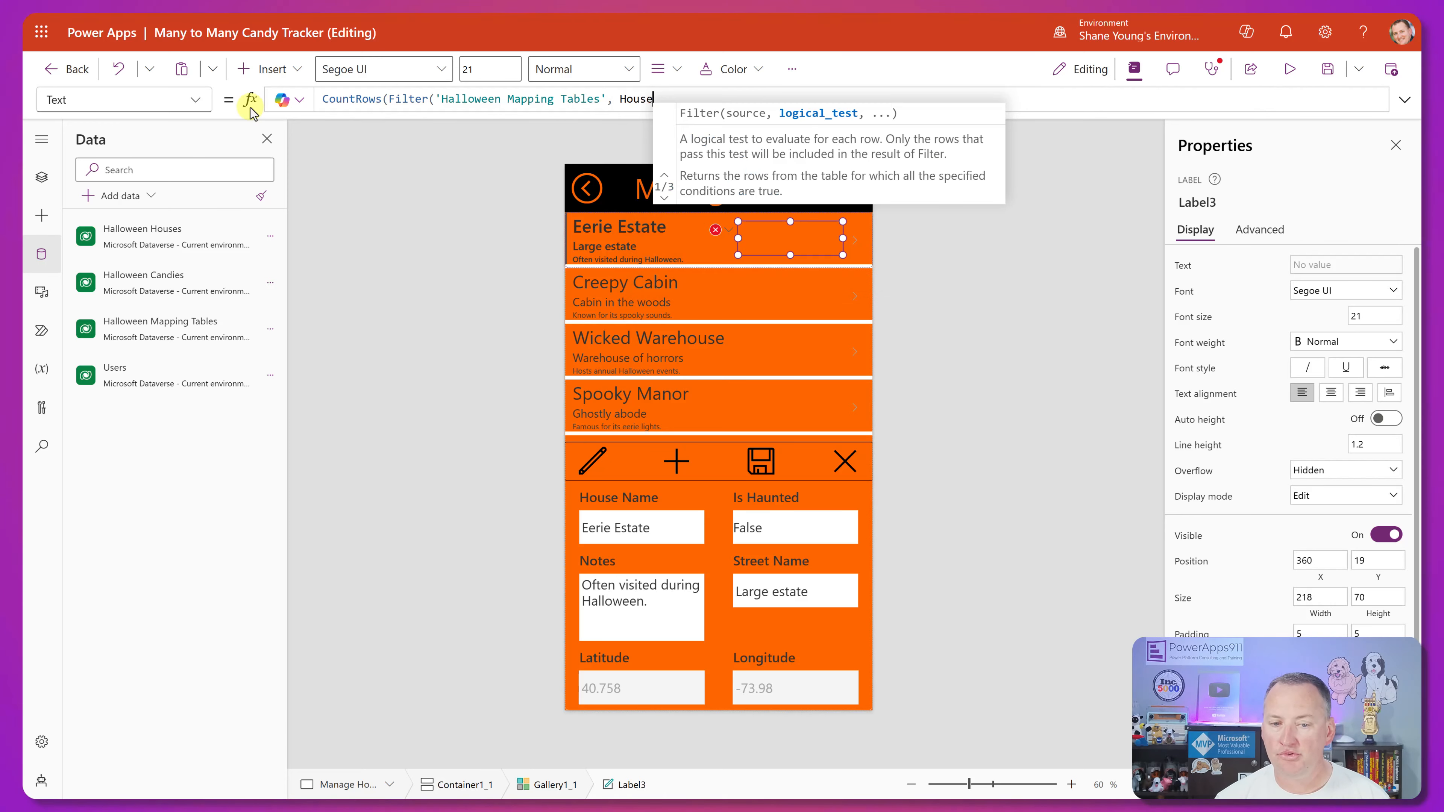
pyautogui.write('= Text(')
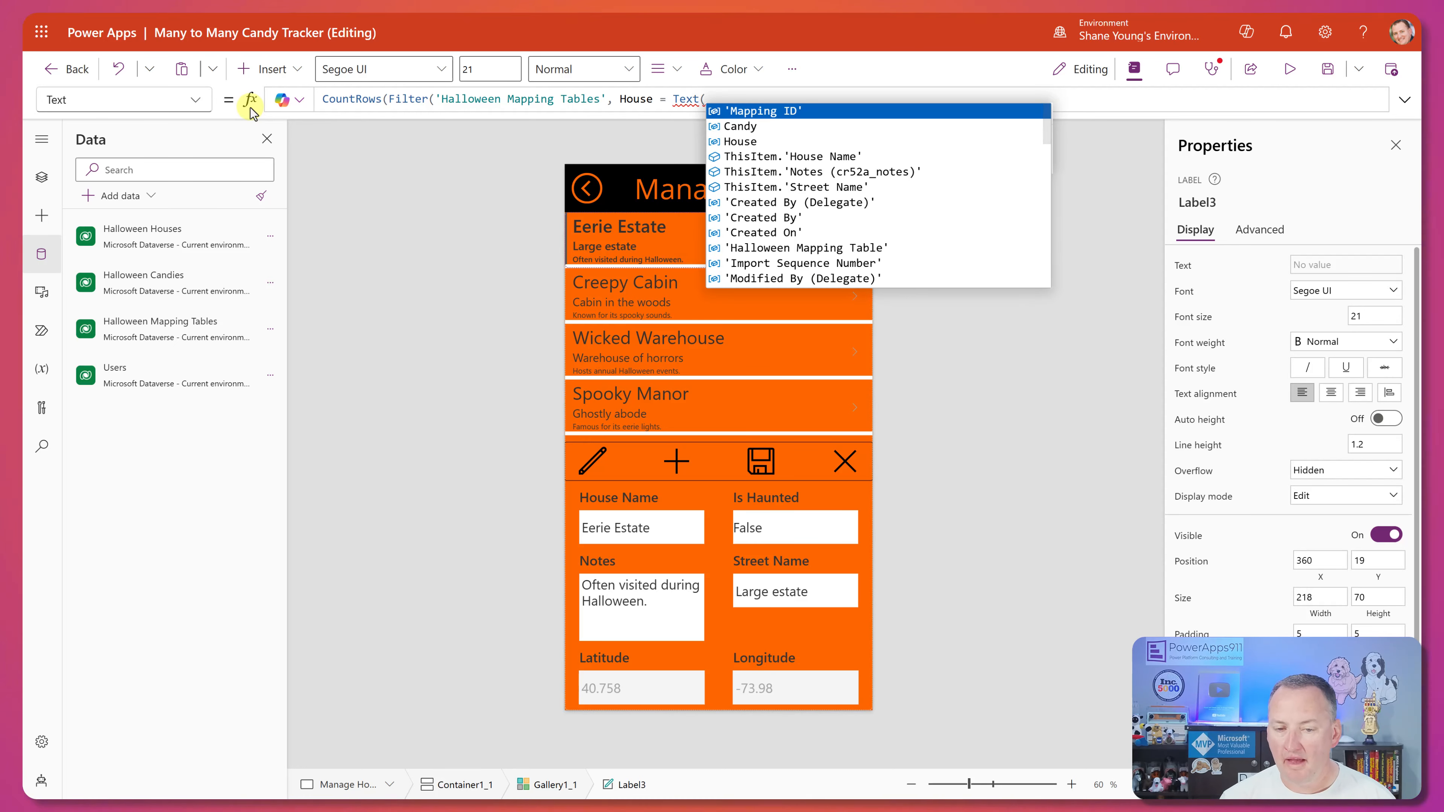
pyautogui.write('g')
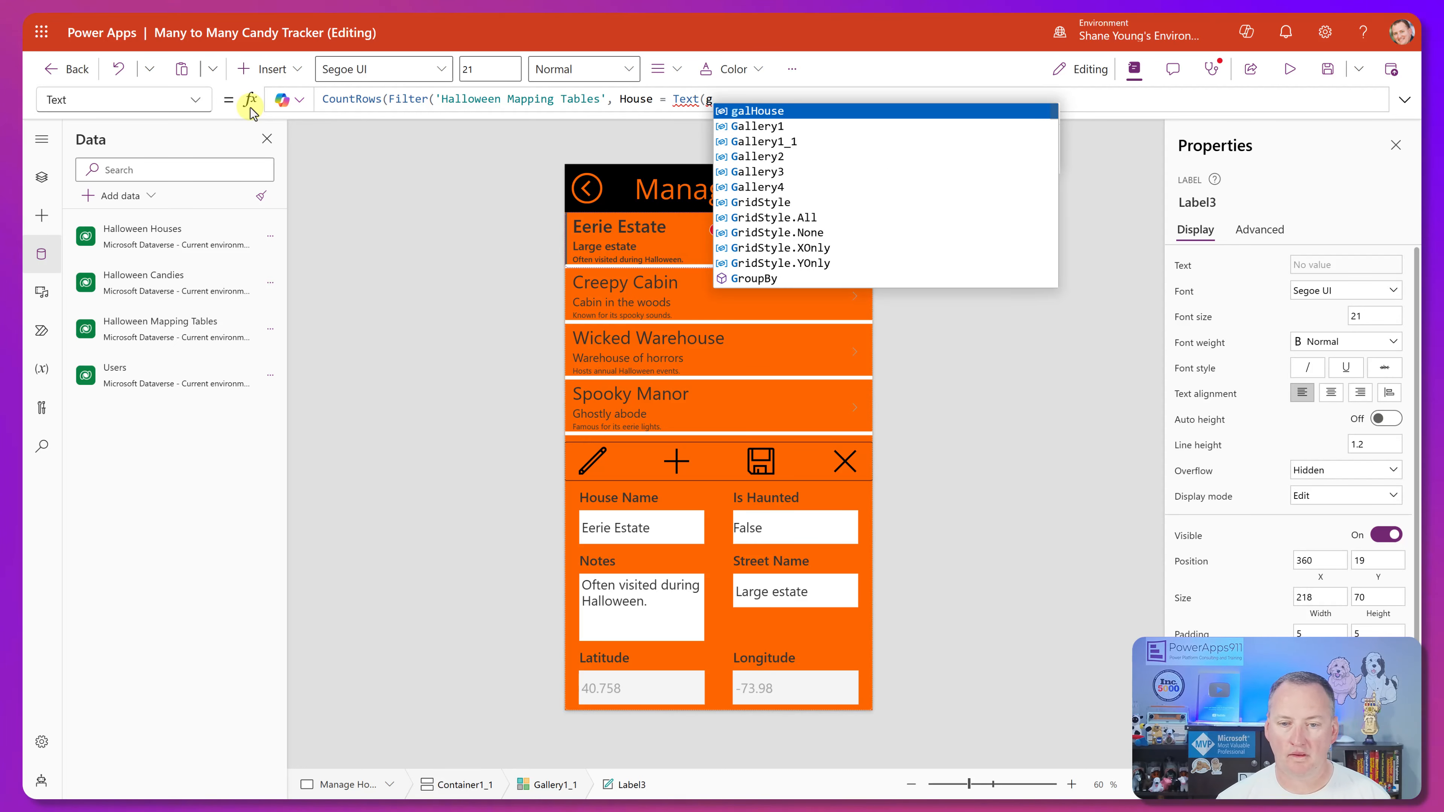
pyautogui.press('BackSpace')
pyautogui.write('this')
pyautogui.press('Down')
pyautogui.press('Down')
pyautogui.press('Down')
pyautogui.press('Down')
pyautogui.press('Down')
pyautogui.press('Down')
pyautogui.press('Down')
pyautogui.press('Down')
pyautogui.press('Down')
pyautogui.press('Down')
pyautogui.press('Down')
pyautogui.press('Down')
pyautogui.press('Down')
pyautogui.press('Up')
pyautogui.press('Tab')
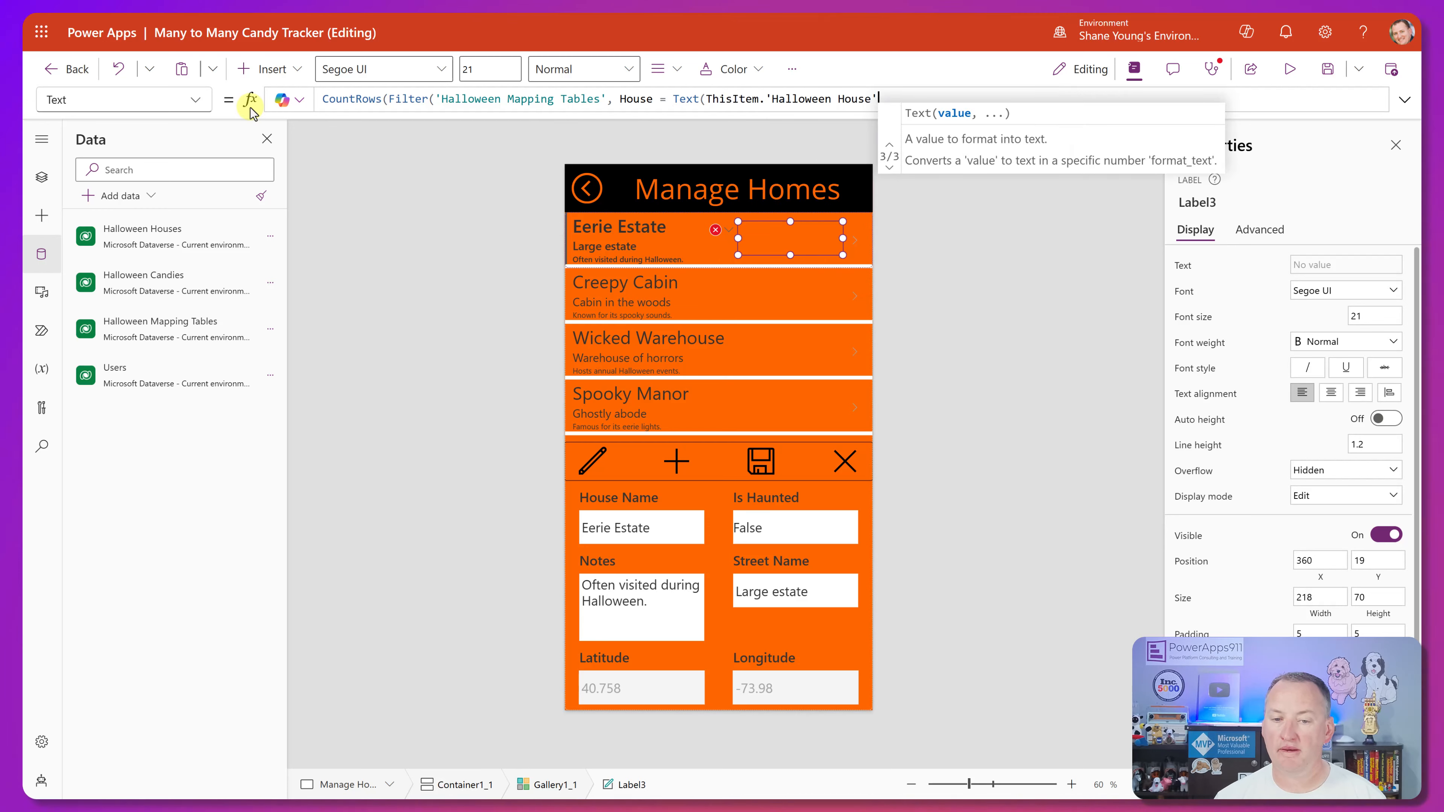
pyautogui.write(')))')
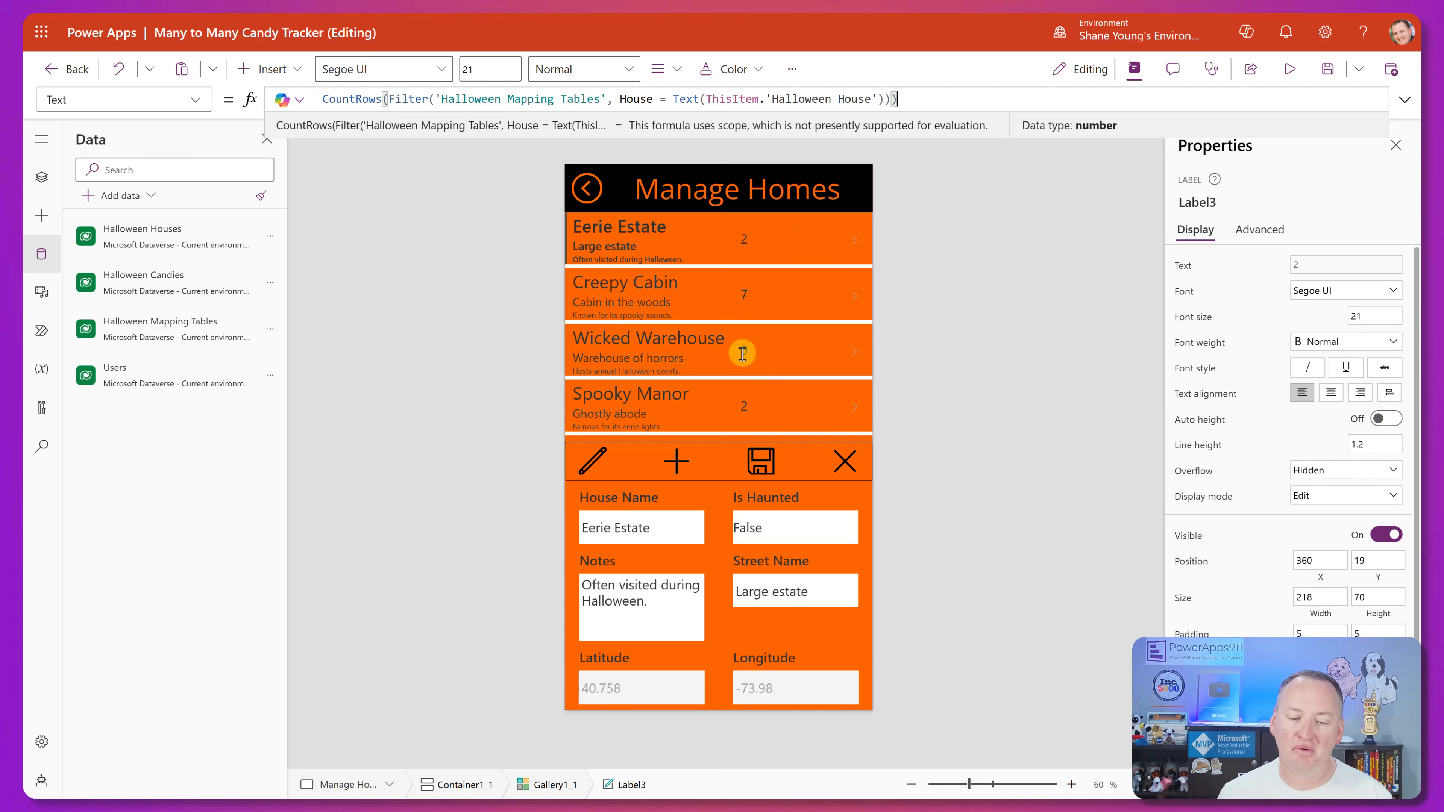
# Check the candy counts across the houses and shrink the count label to 106 by 35 at X 471, Y 19.
pyautogui.scroll(-1, 733, 358)
pyautogui.scroll(1, 749, 354)
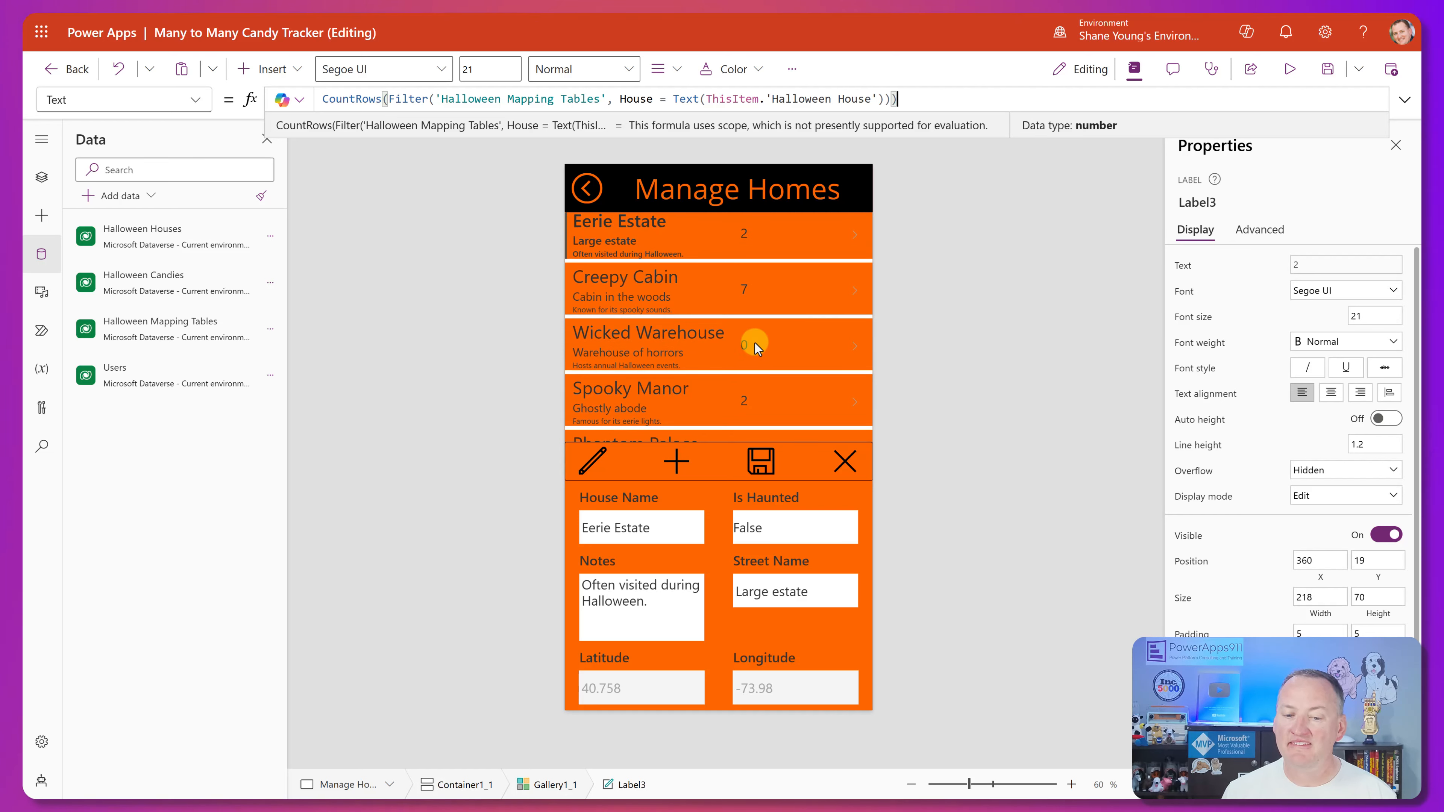
pyautogui.click(751, 234)
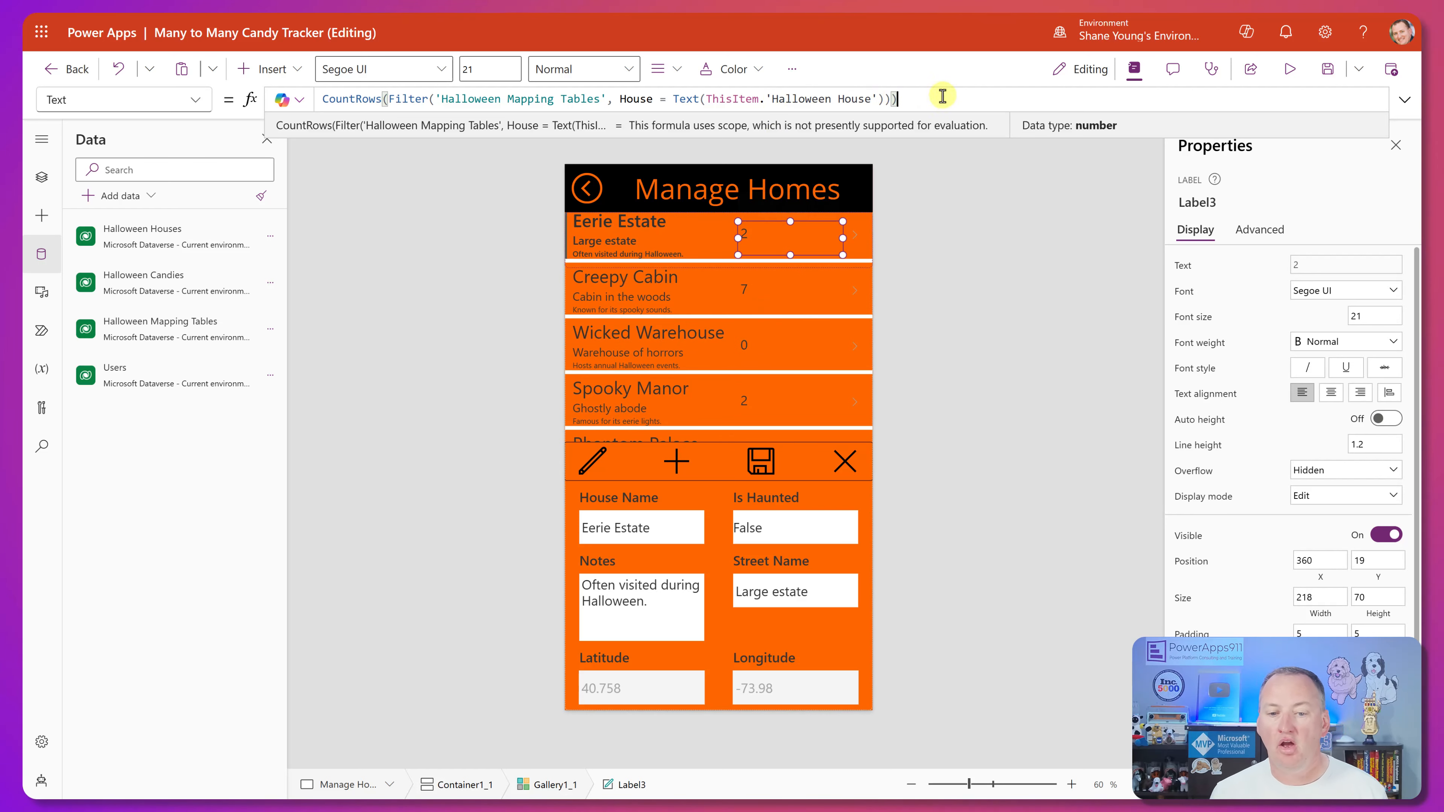
pyautogui.moveTo(738, 239); pyautogui.dragTo(791, 238)
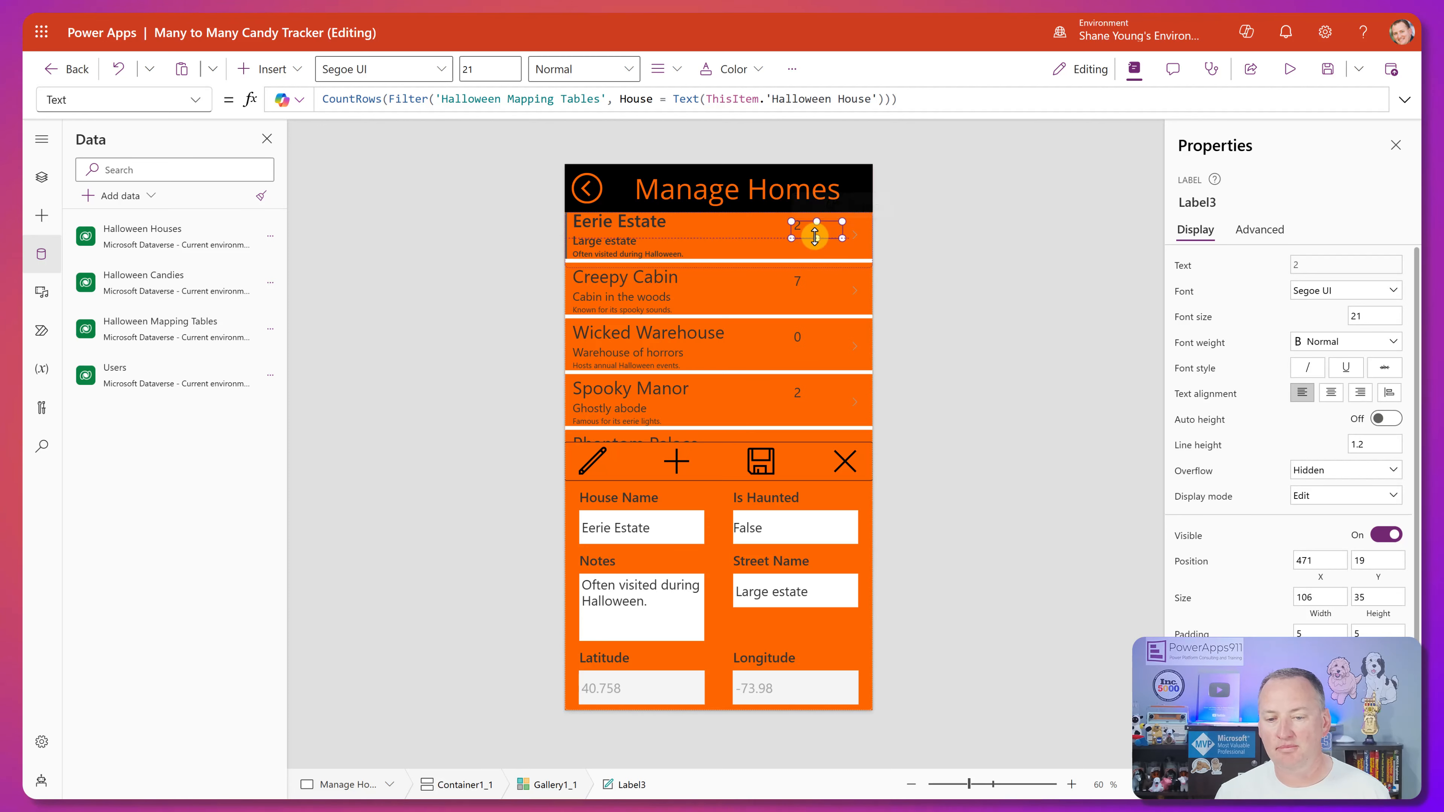
# Inspect the Text formulas of the house name, notes and count labels in the Eerie Estate row.
pyautogui.click(741, 237)
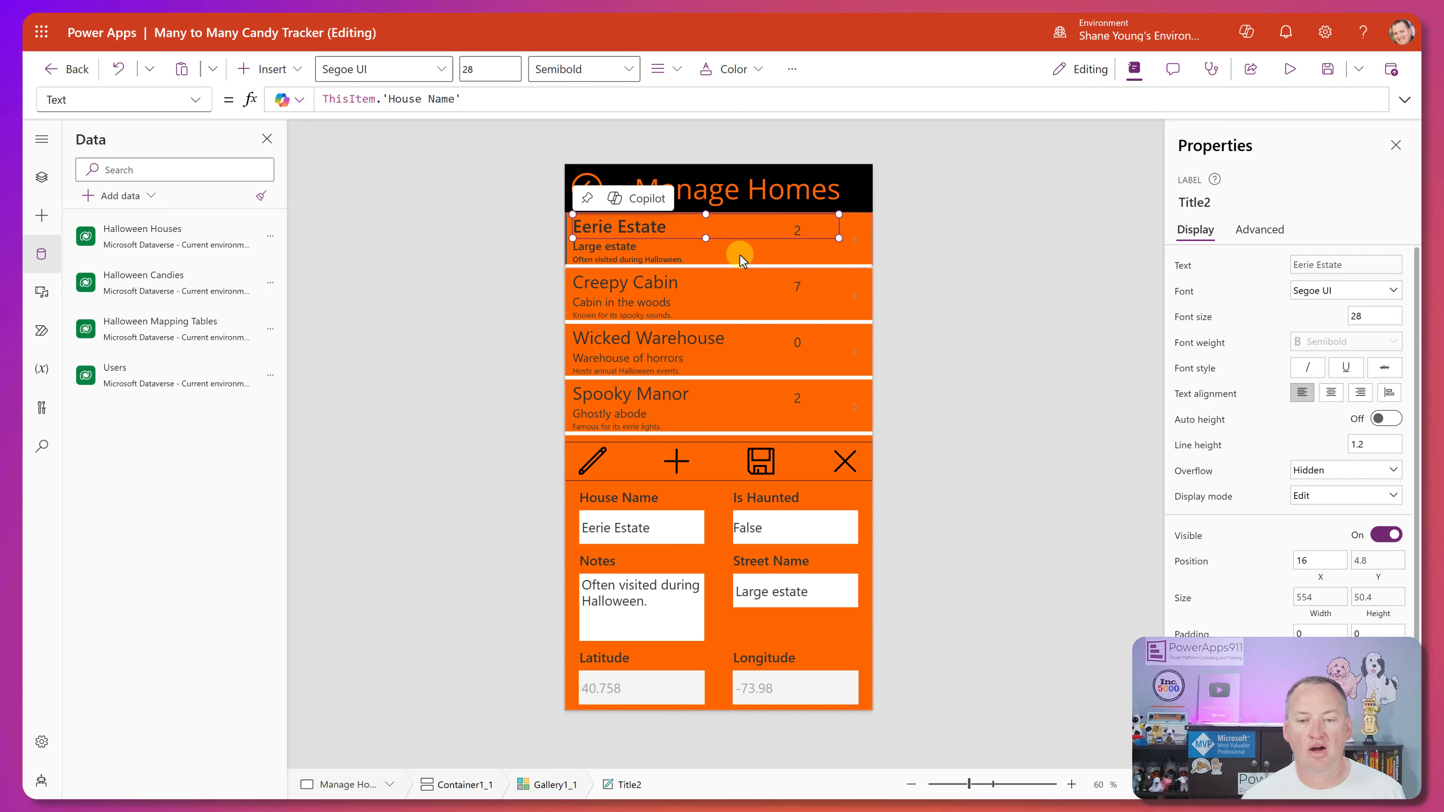
pyautogui.click(739, 254)
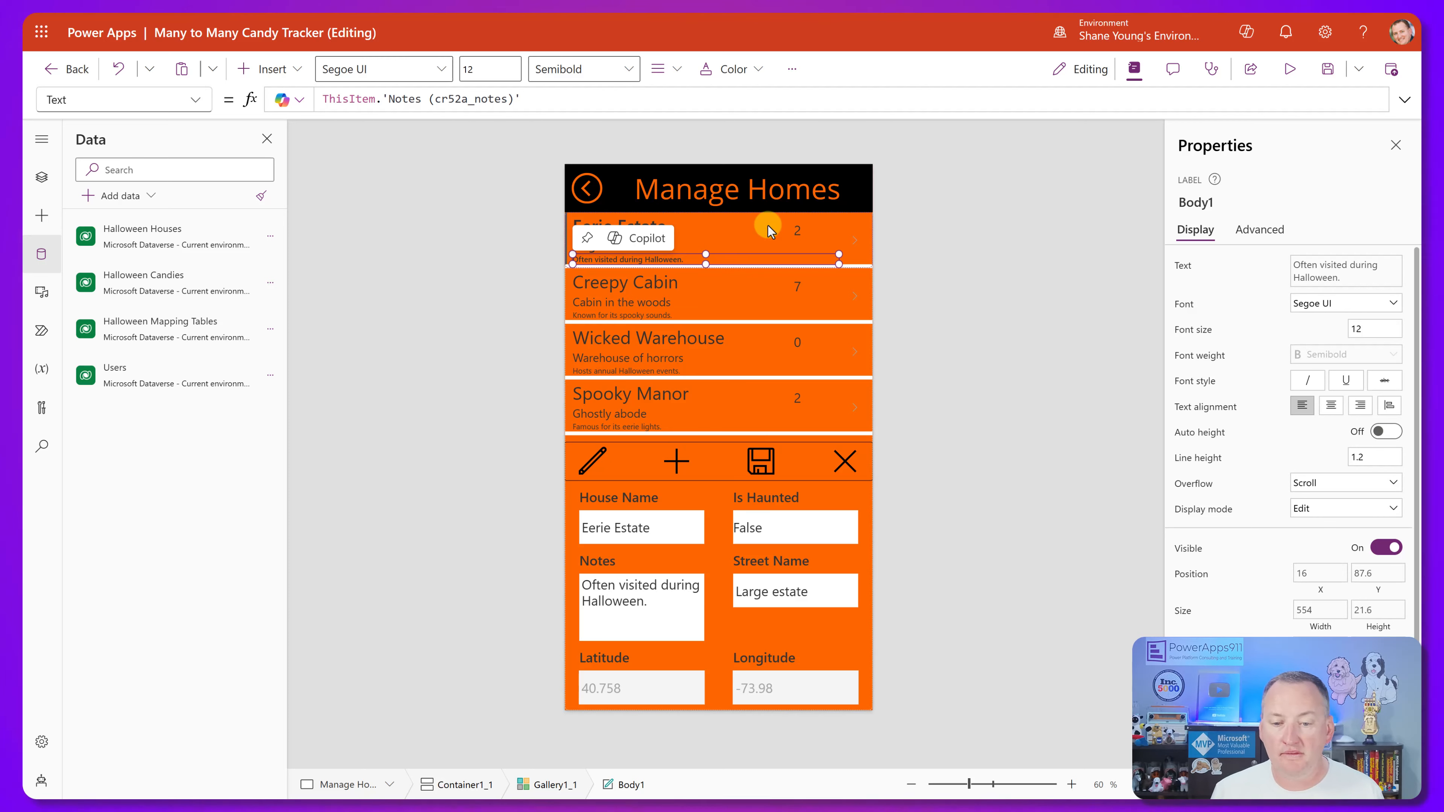
pyautogui.click(798, 228)
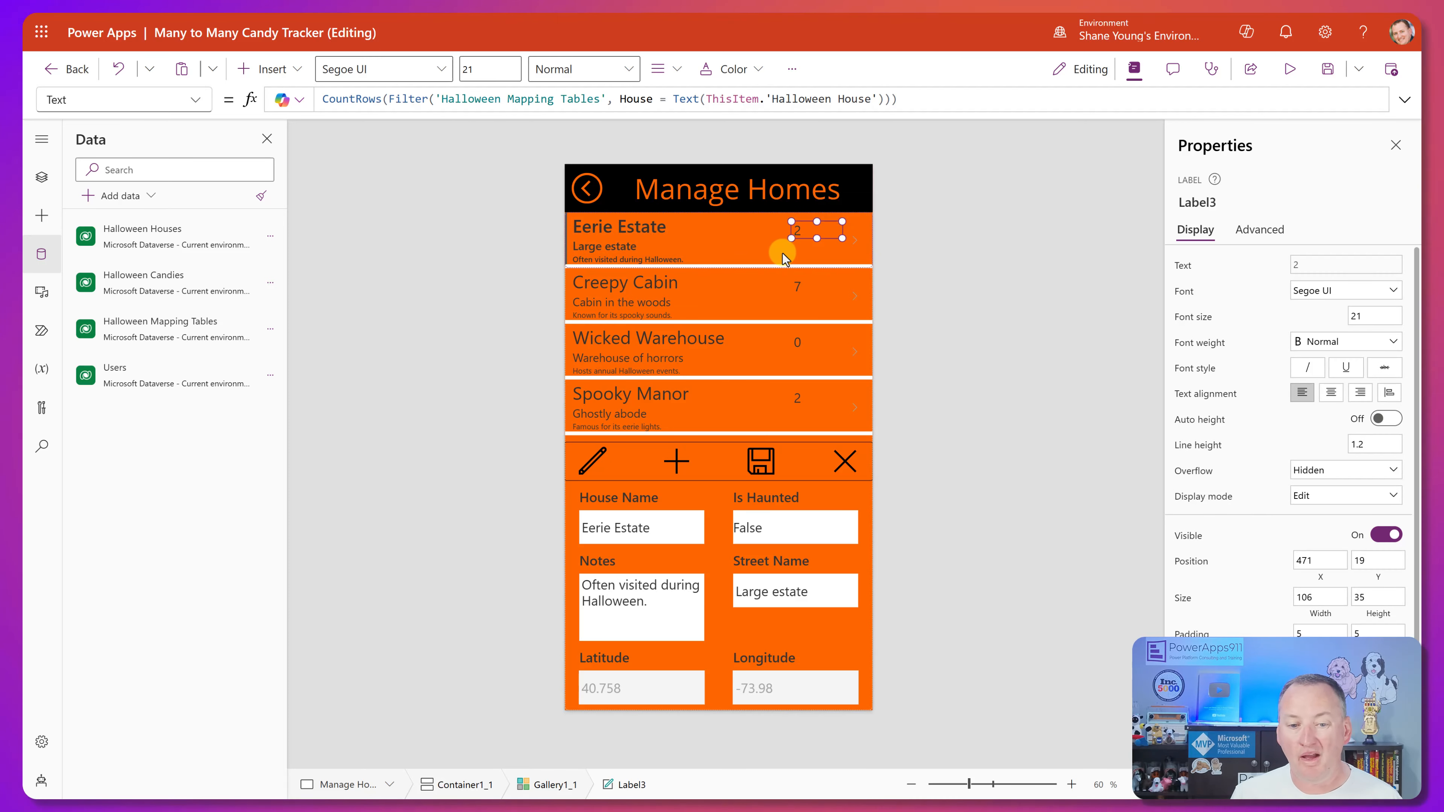
# Reopen the Halloween Mapping Tables data to review its House, Candy and Mapping ID columns, and close it.
pyautogui.click(41, 177)
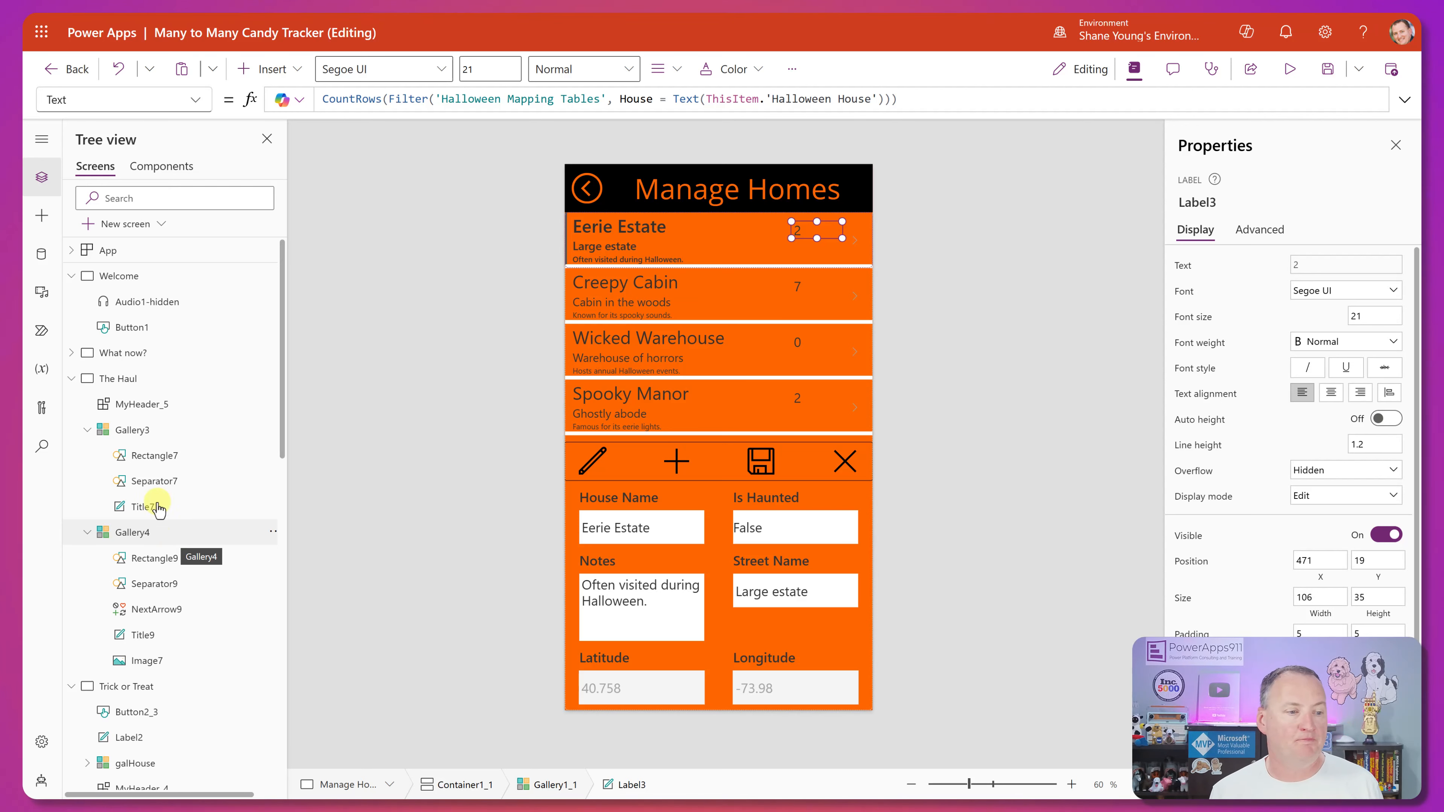
pyautogui.click(46, 258)
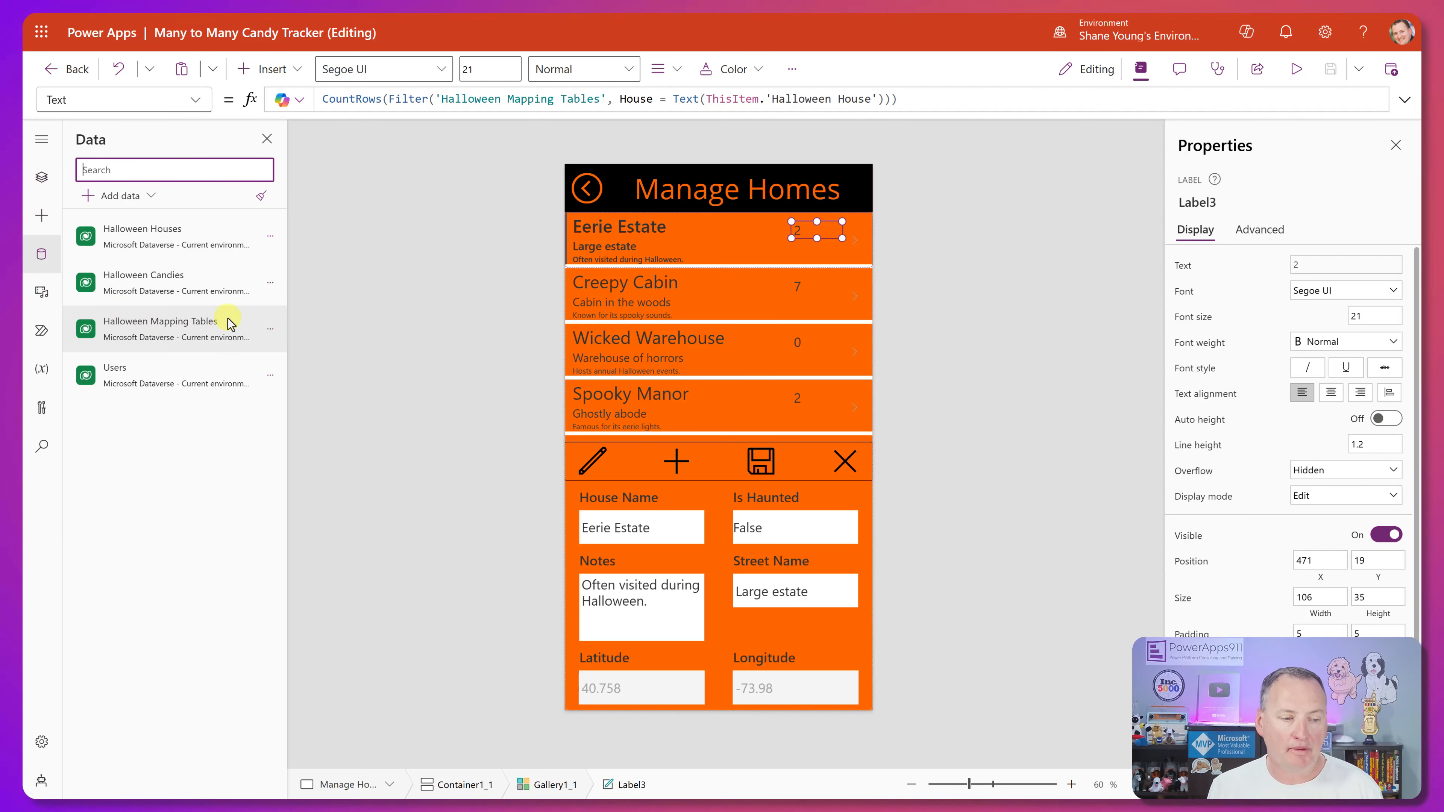
pyautogui.click(271, 331)
pyautogui.click(303, 358)
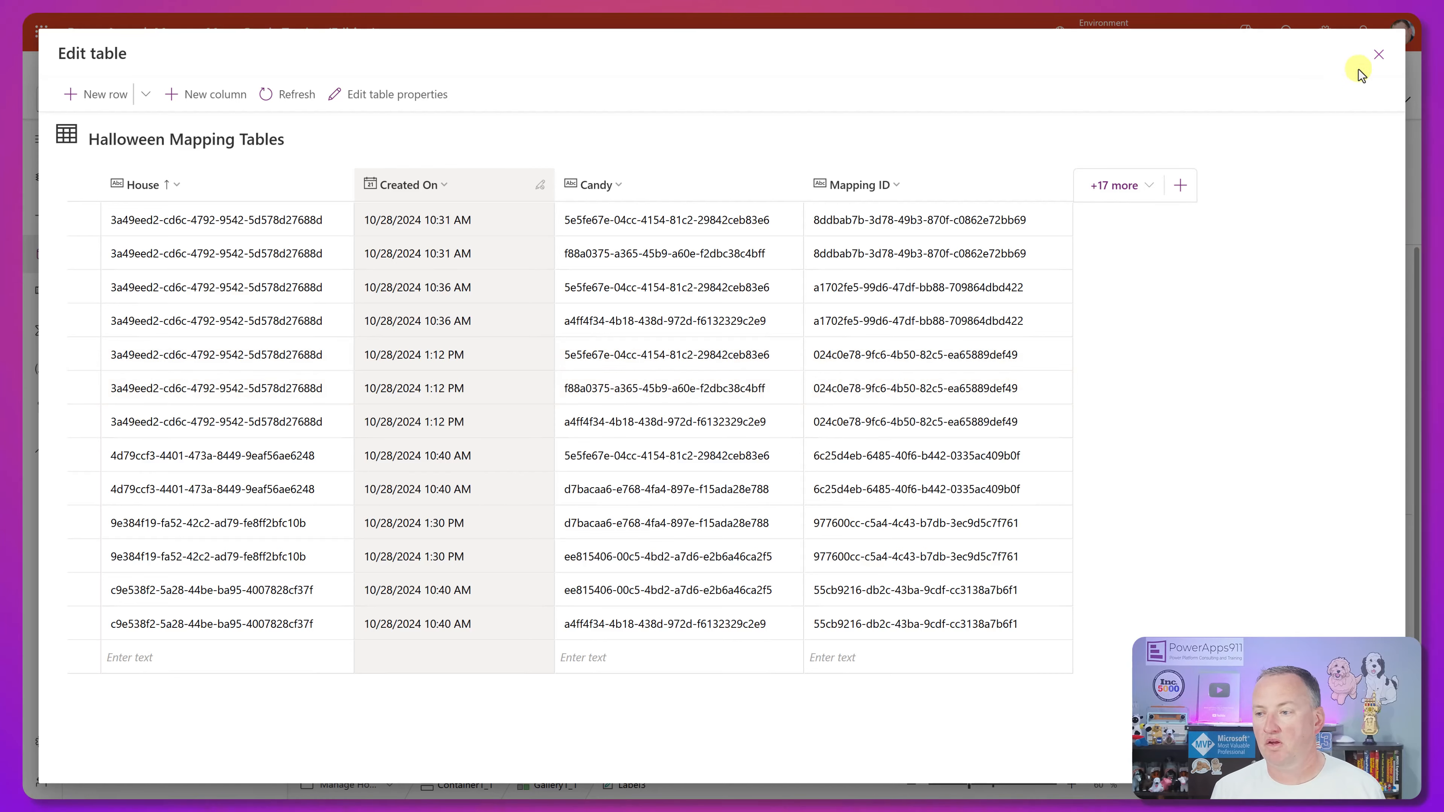
pyautogui.click(1378, 54)
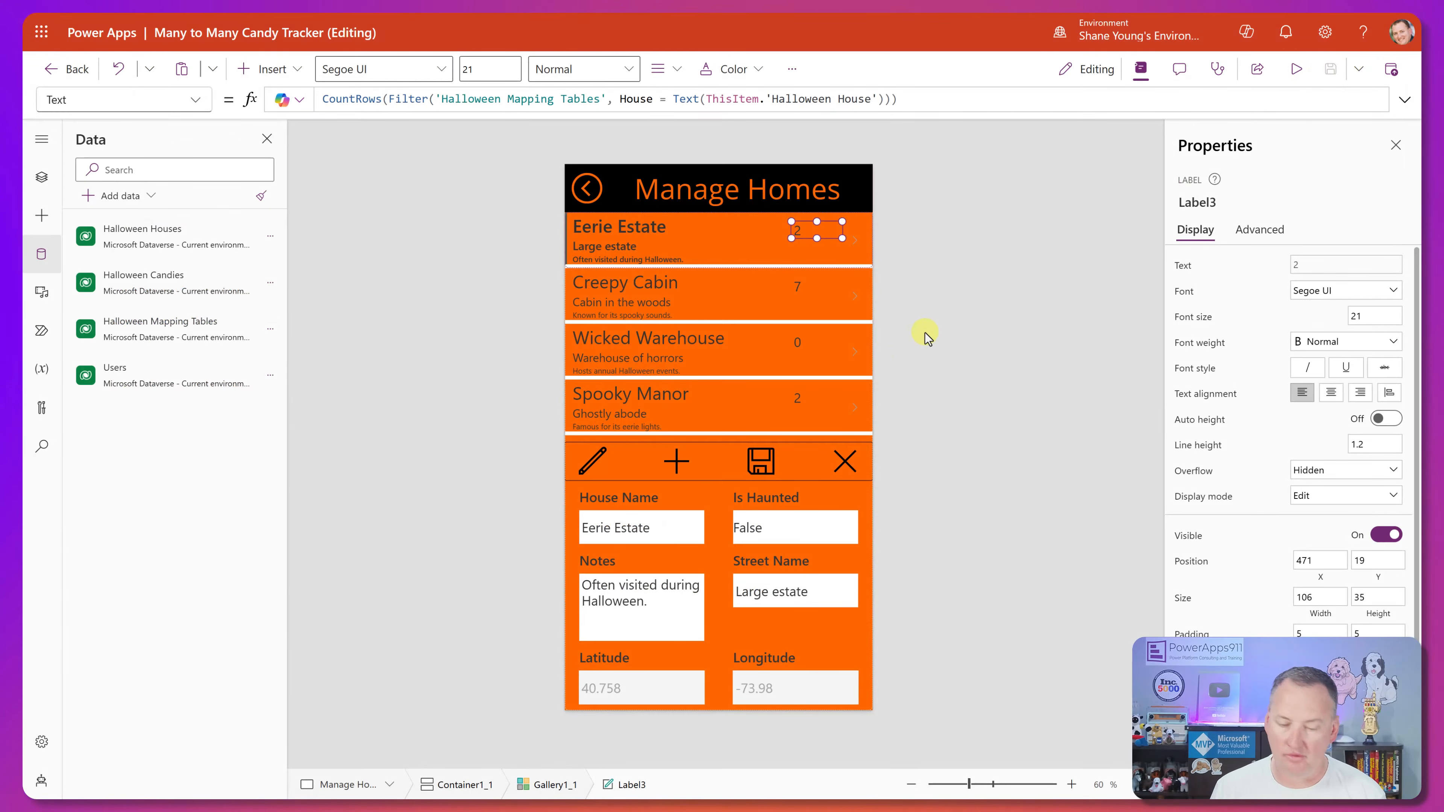
# Switch to the Everything Data Examples.xlsx workbook in Excel to view its table relationship examples.
pyautogui.hotkey('alt', 'Tab')
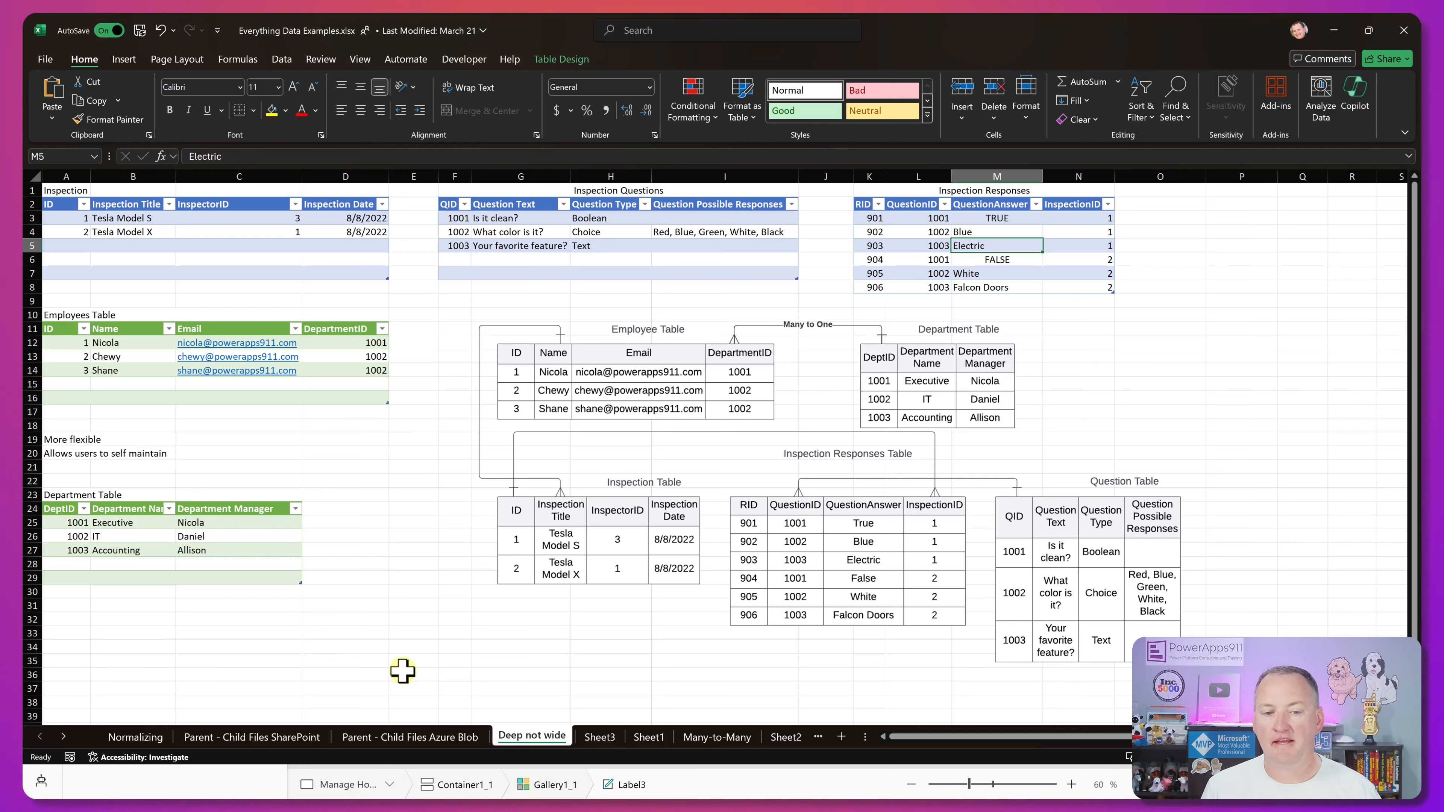